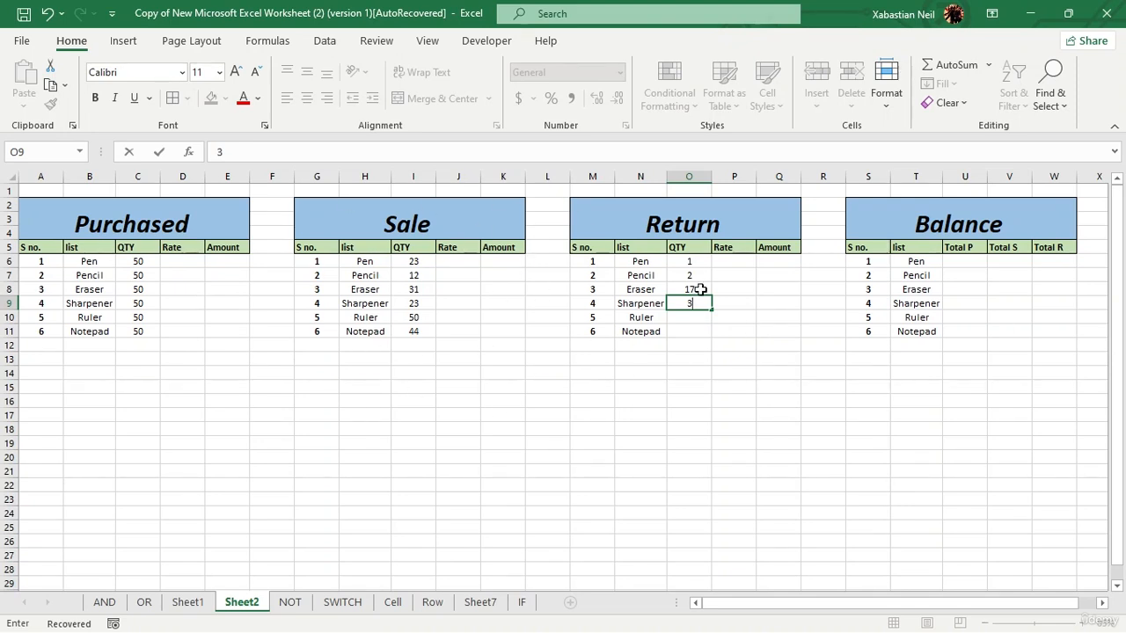
# - Confirm 3 as the Sharpener return quantity and enter the header Available in X5, beside Total R in the Balance table
pyautogui.click(739, 346)
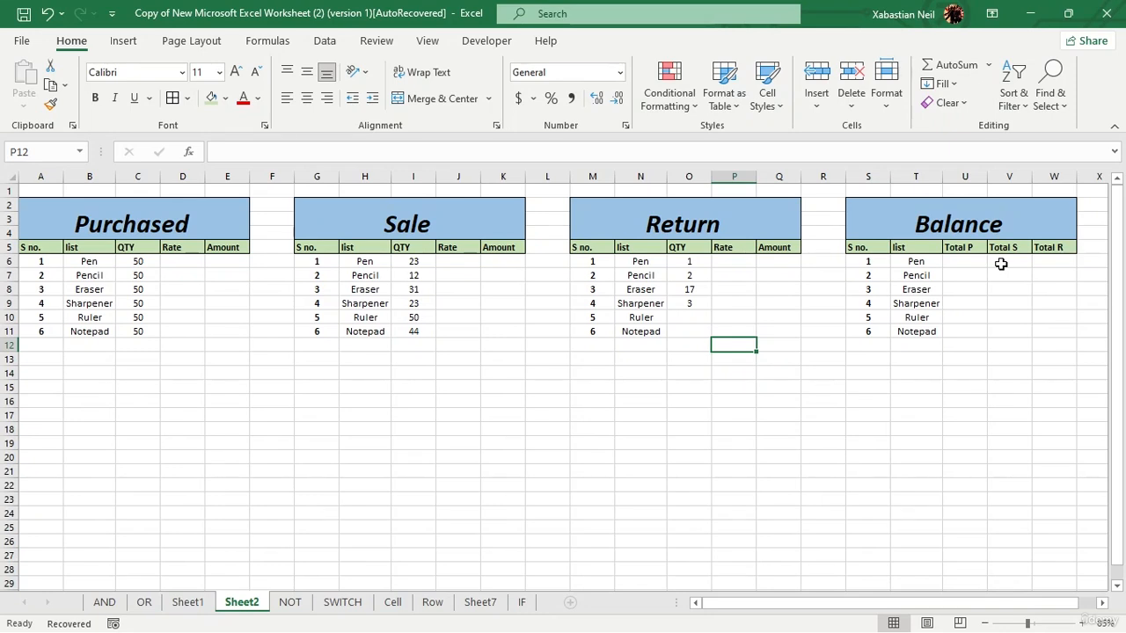
pyautogui.doubleClick(1089, 249)
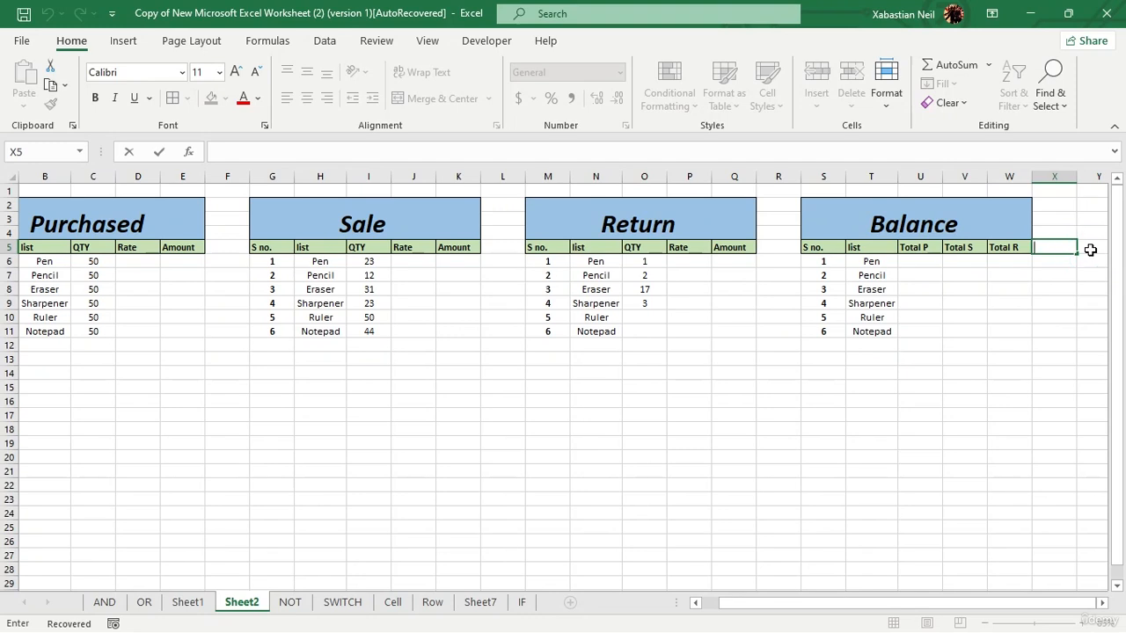
pyautogui.write('Available')
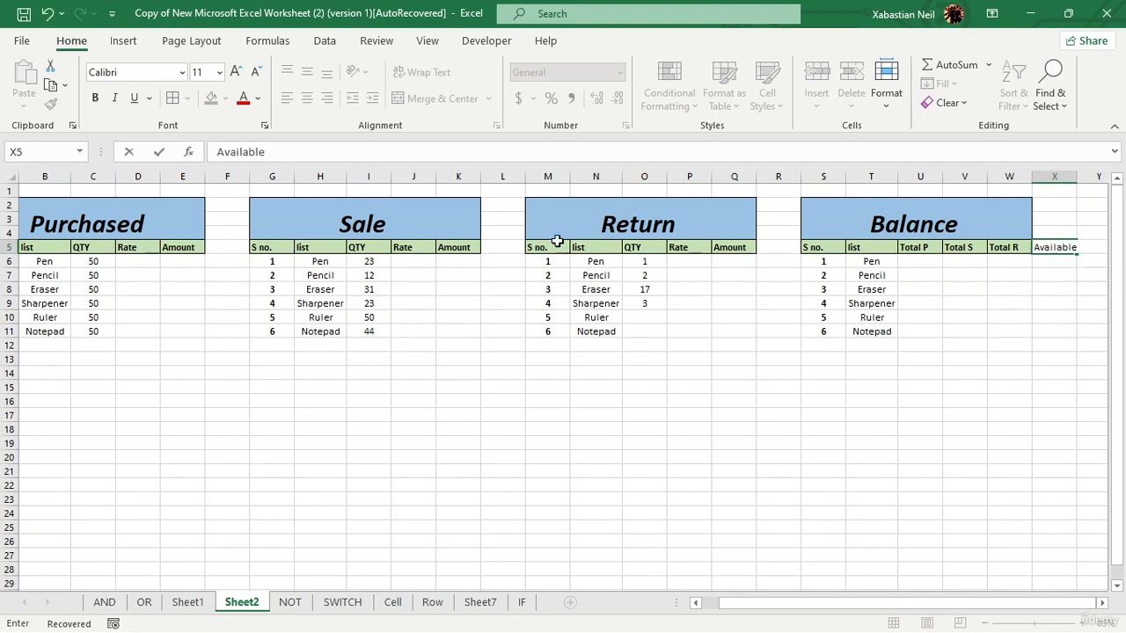
pyautogui.click(882, 373)
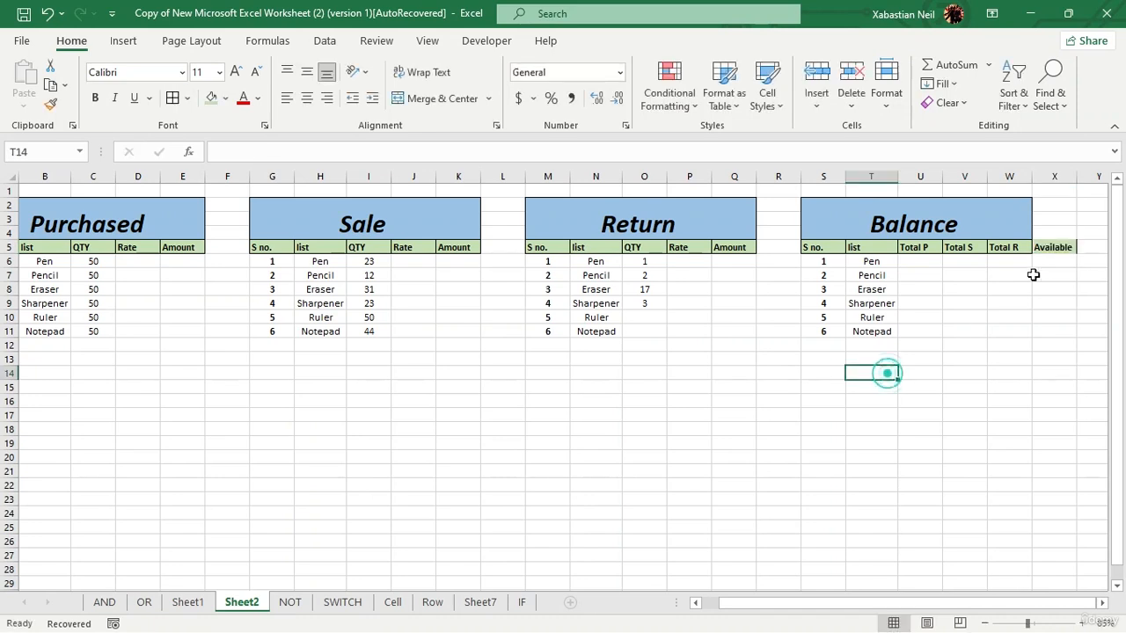
# - Apply a cell border to the Available header in X5 to match the other Balance headers
pyautogui.click(1060, 274)
pyautogui.click(1060, 247)
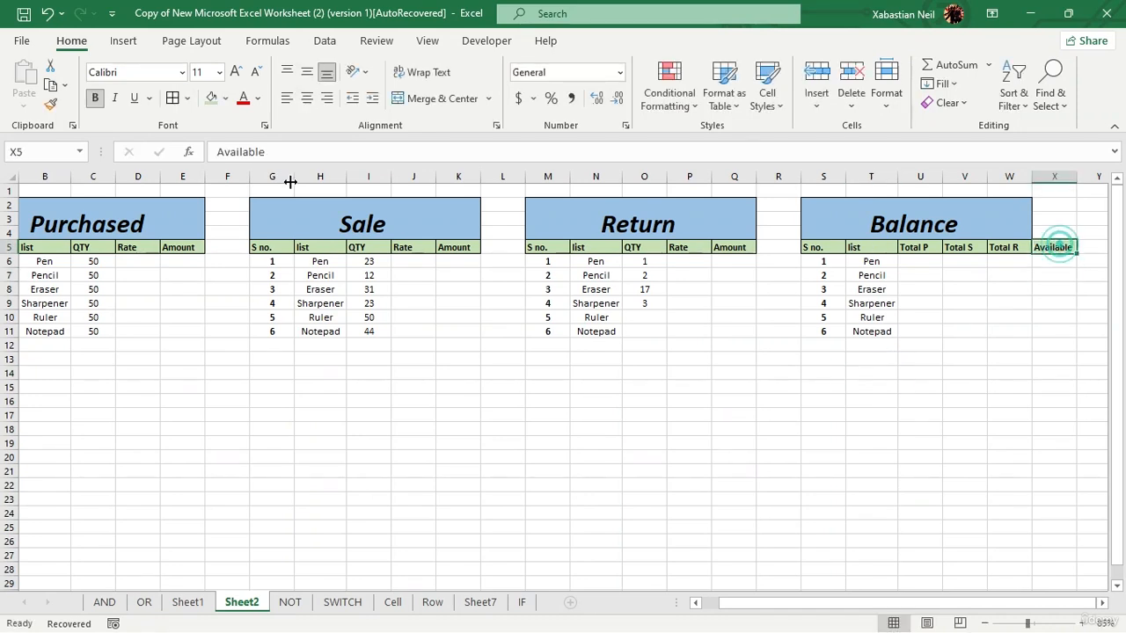
pyautogui.click(173, 97)
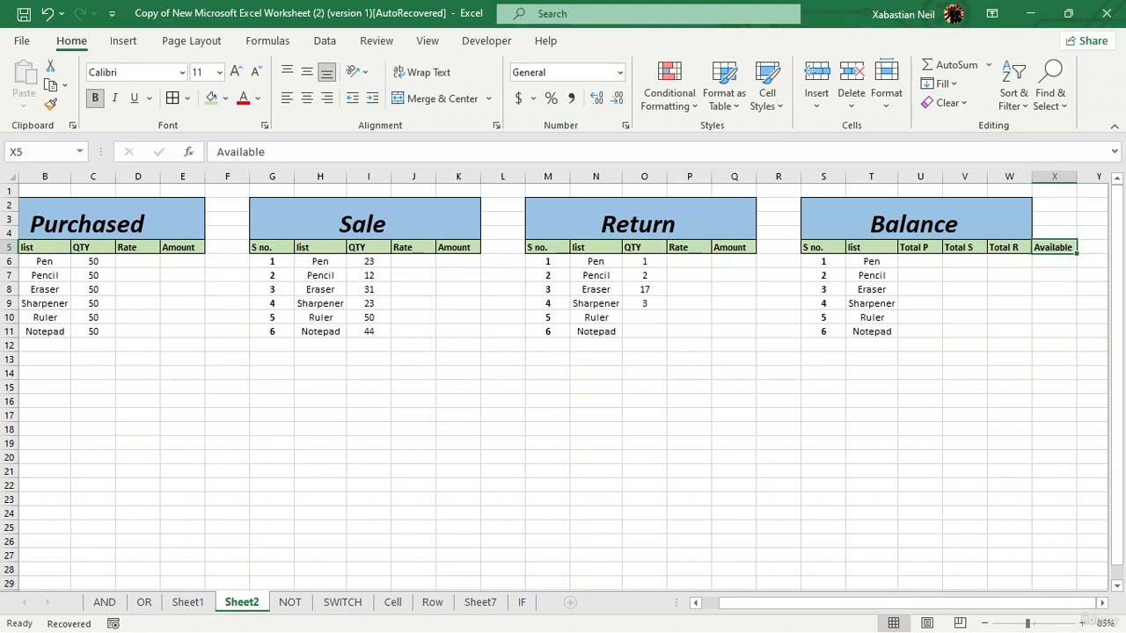
# - Enter the first three rates in the Purchased table: 457 for Pen, 235 for Pencil and 246 for Eraser
pyautogui.doubleClick(139, 262)
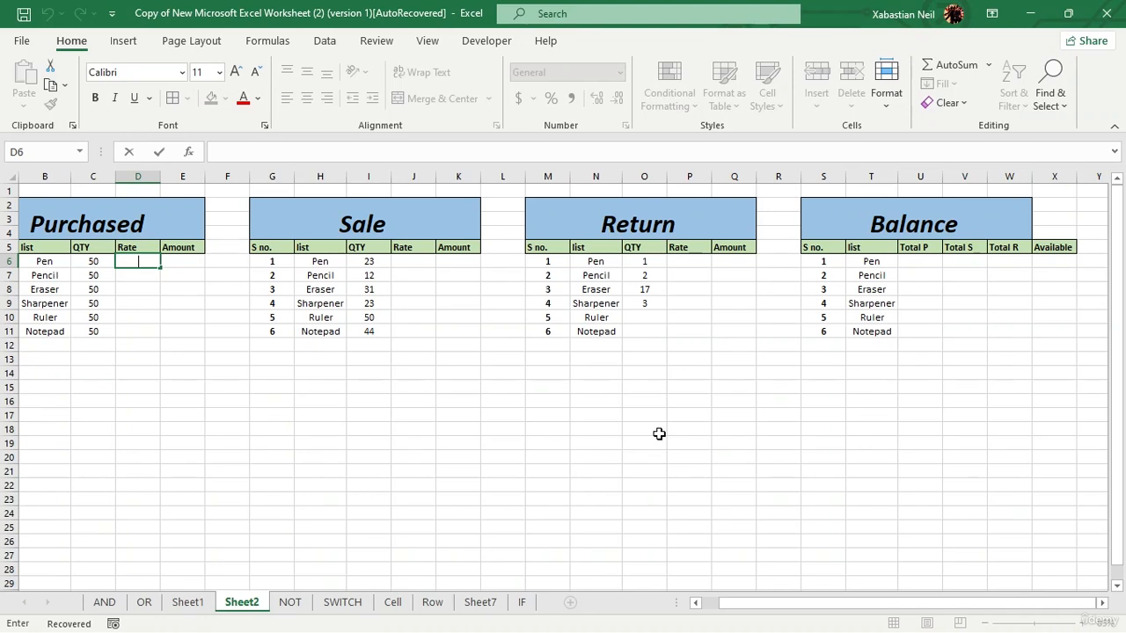
pyautogui.write('457')
pyautogui.click(146, 269)
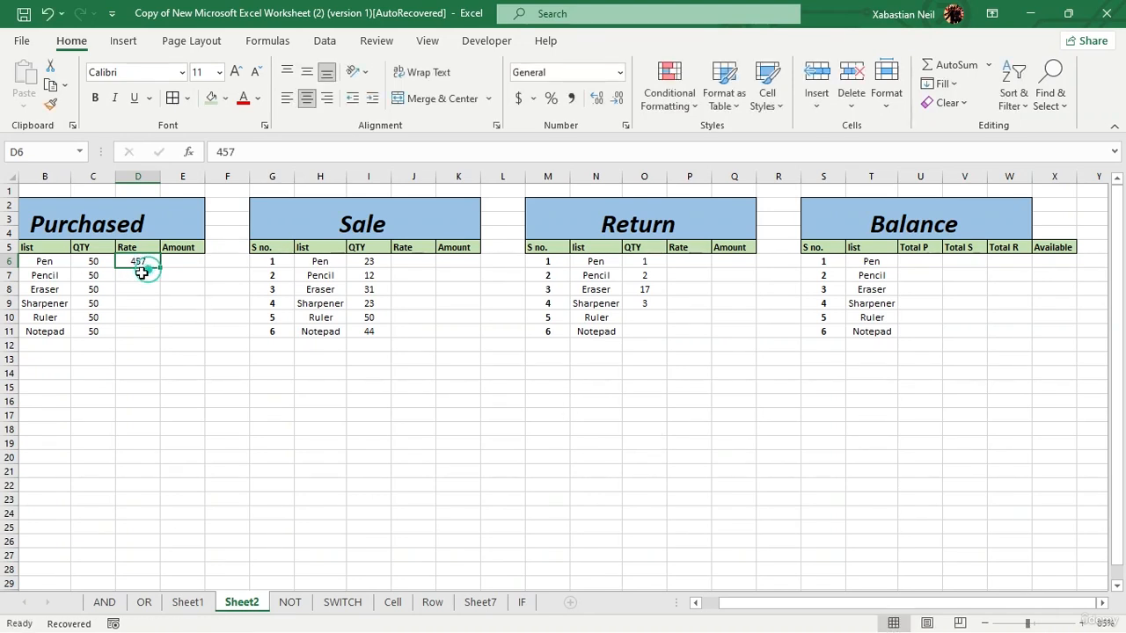
pyautogui.click(146, 277)
pyautogui.write('235')
pyautogui.click(146, 290)
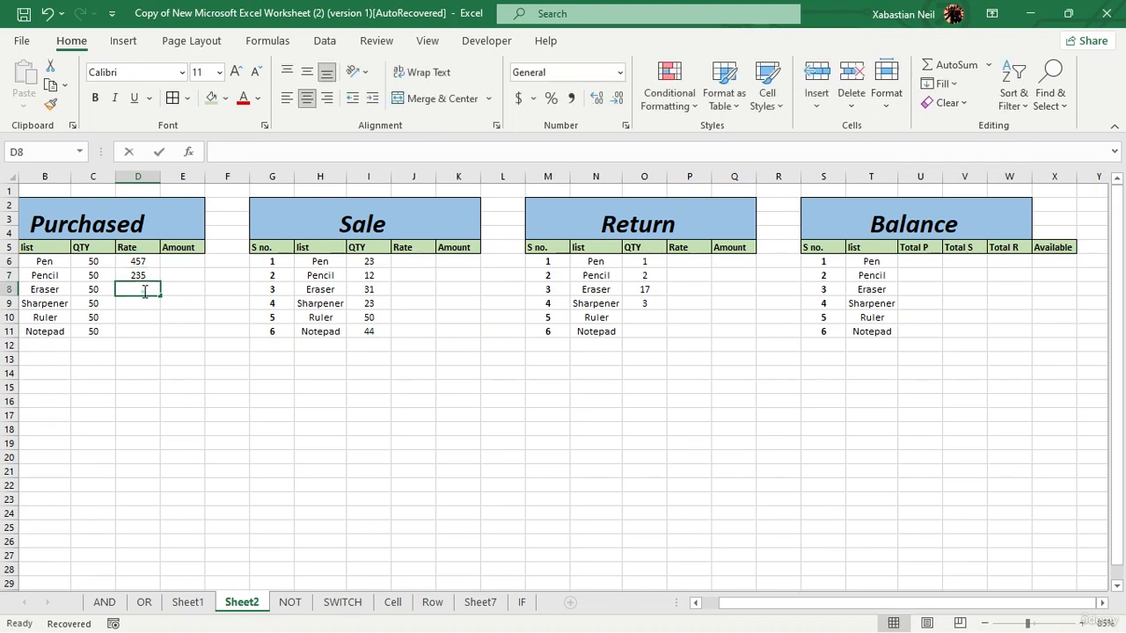
pyautogui.write('246')
# - Enter the remaining Purchased rates: 132 for Sharpener, 724 for Ruler and 246 for Notepad
pyautogui.click(141, 302)
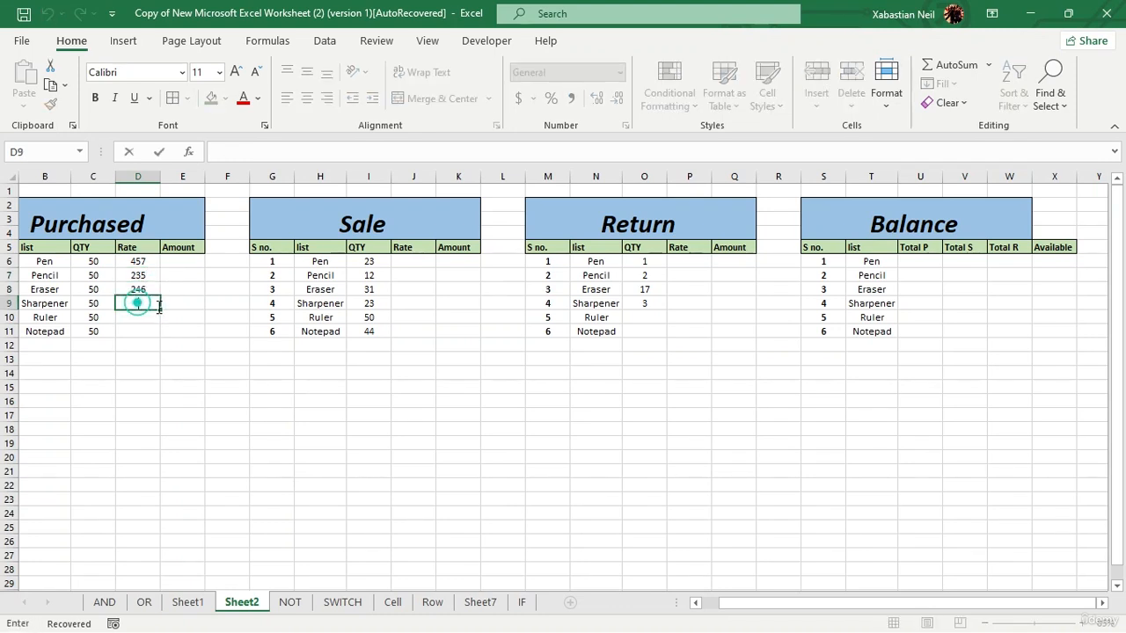
pyautogui.write('132')
pyautogui.click(146, 318)
pyautogui.write('724')
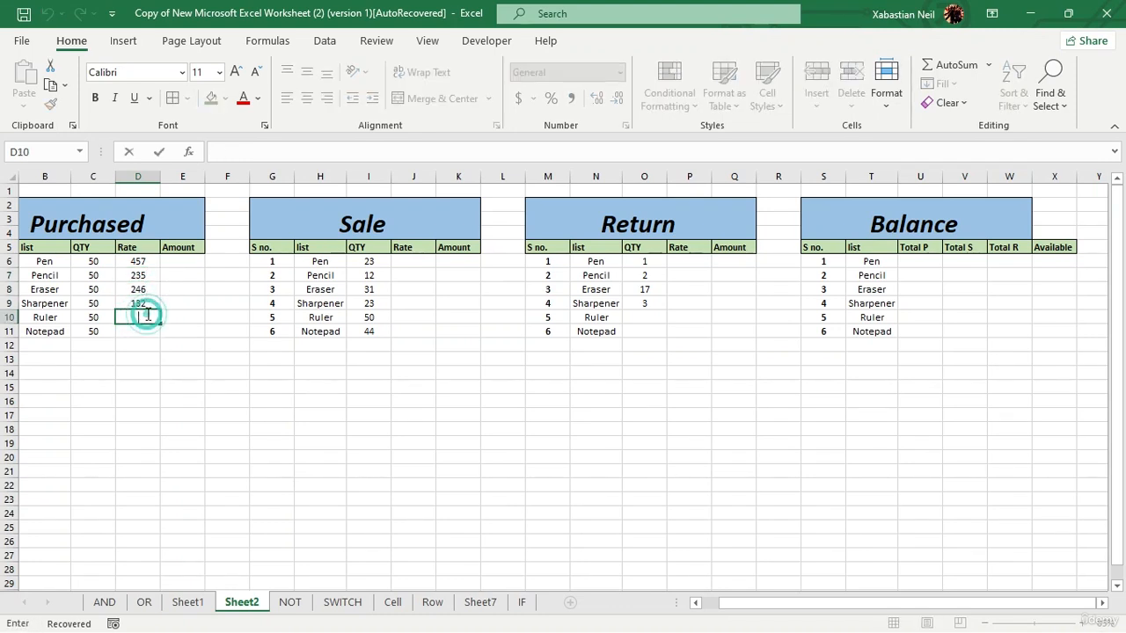
pyautogui.click(146, 328)
pyautogui.write('246')
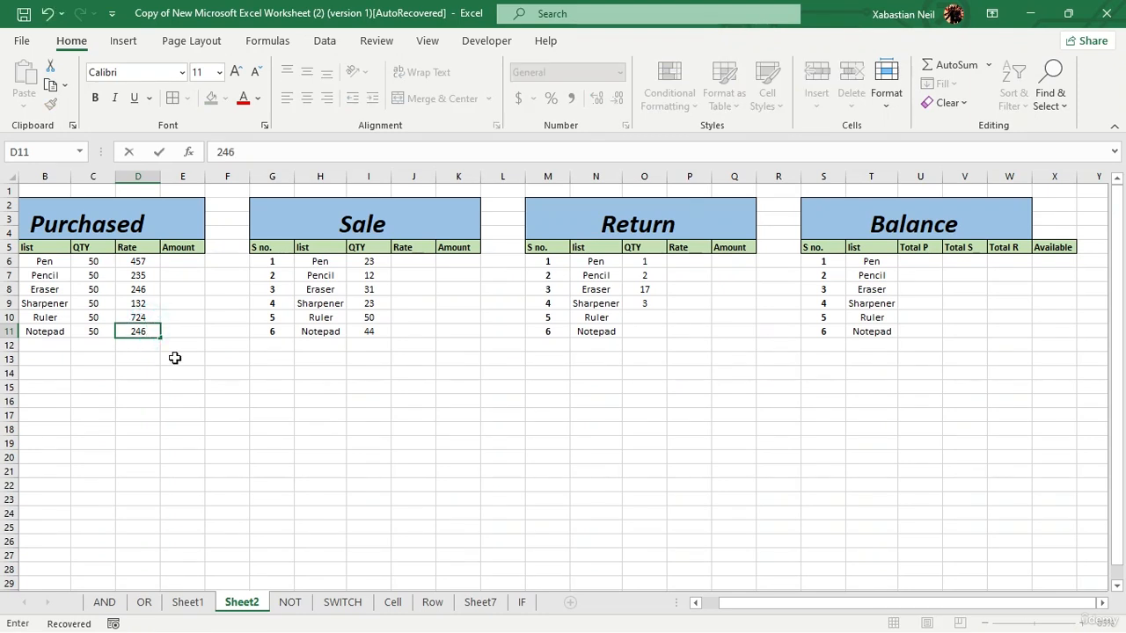
pyautogui.click(174, 358)
# - Copy the six Purchased rates in D6:D11 into the Sale table's Rate column, starting at J6
pyautogui.moveTo(148, 261); pyautogui.dragTo(143, 325)
pyautogui.hotkey('ctrl', 'c')
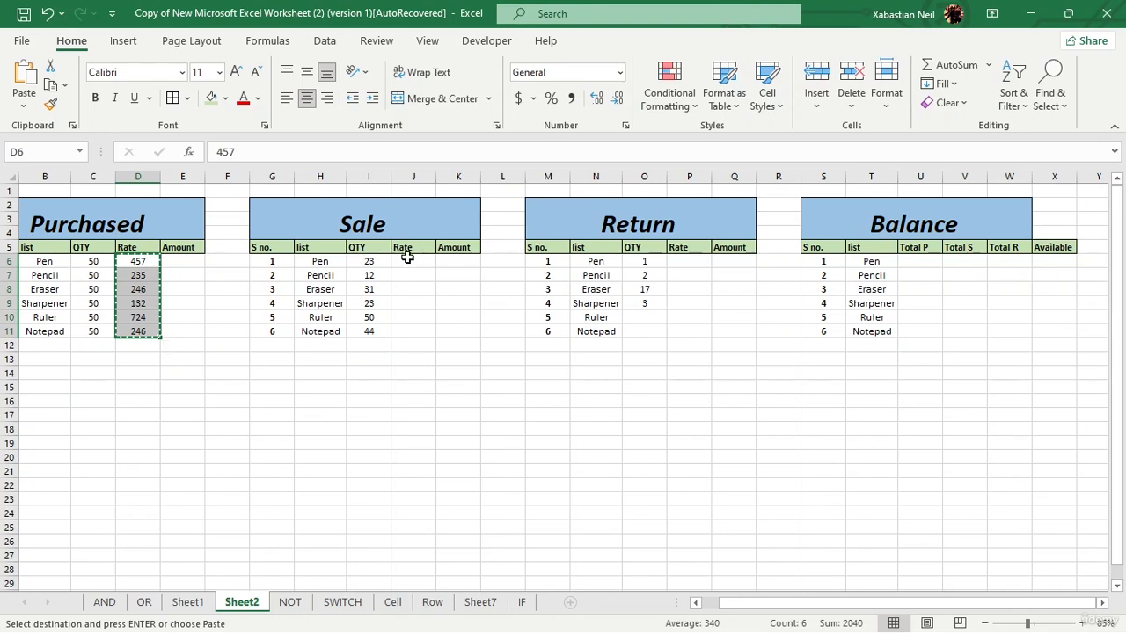
pyautogui.click(407, 261)
pyautogui.hotkey('ctrl', 'v')
pyautogui.click(687, 263)
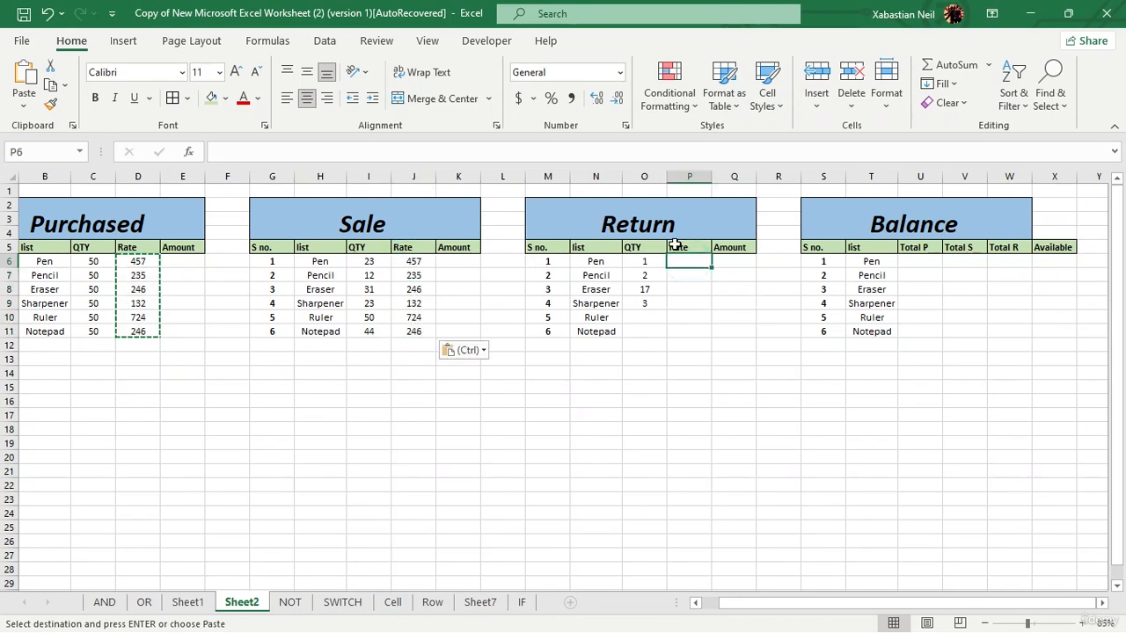
pyautogui.click(509, 397)
pyautogui.click(497, 303)
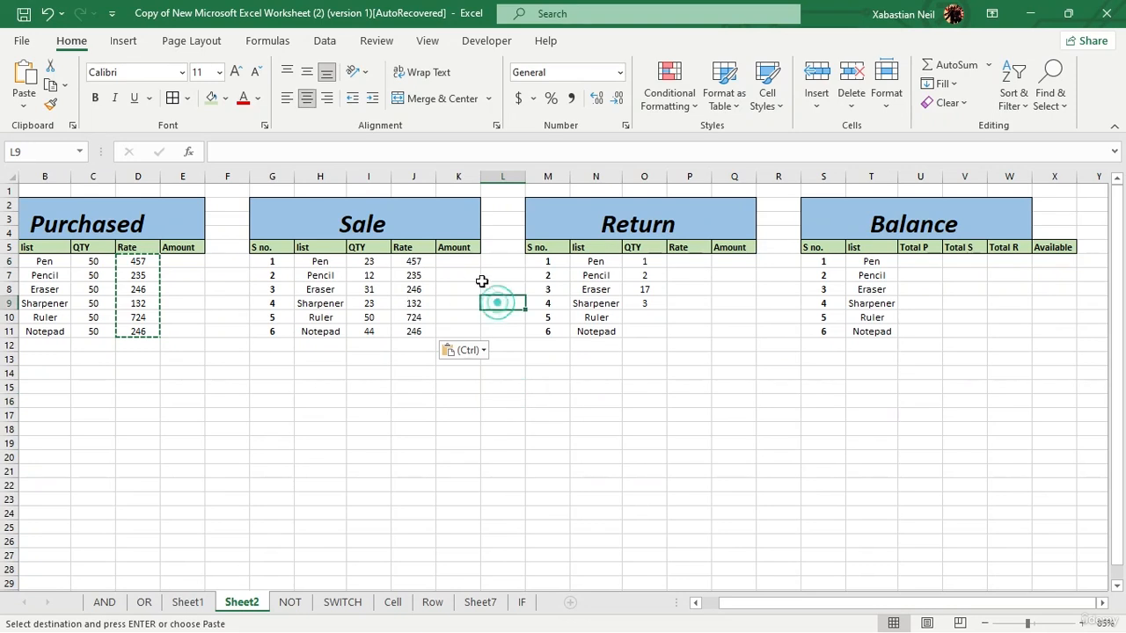
pyautogui.click(466, 277)
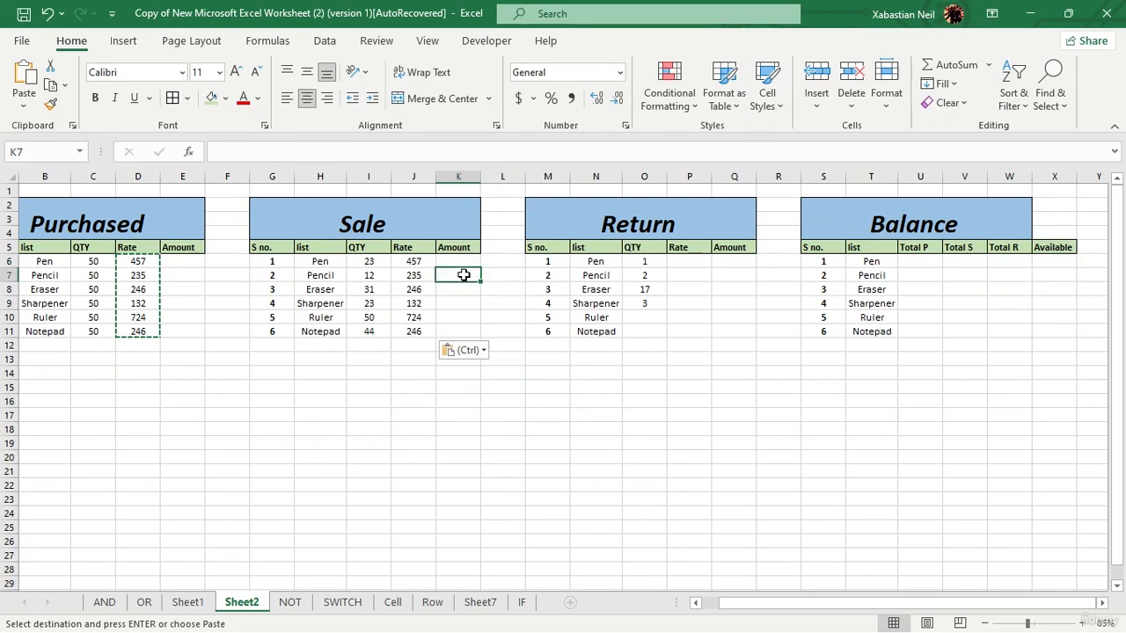
# - Copy the Sale rates for Pen through Sharpener (J6:J9) into the Return table's Rate column, starting at P6
pyautogui.moveTo(426, 261); pyautogui.dragTo(430, 303)
pyautogui.hotkey('ctrl', 'c')
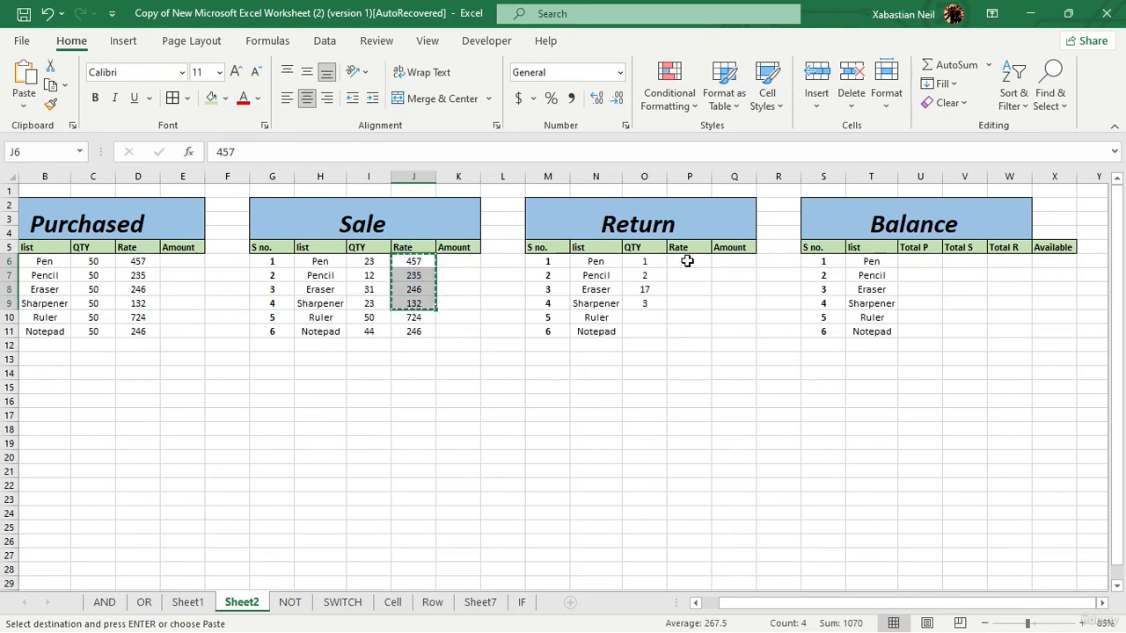
pyautogui.click(687, 261)
pyautogui.hotkey('ctrl', 'v')
pyautogui.click(779, 374)
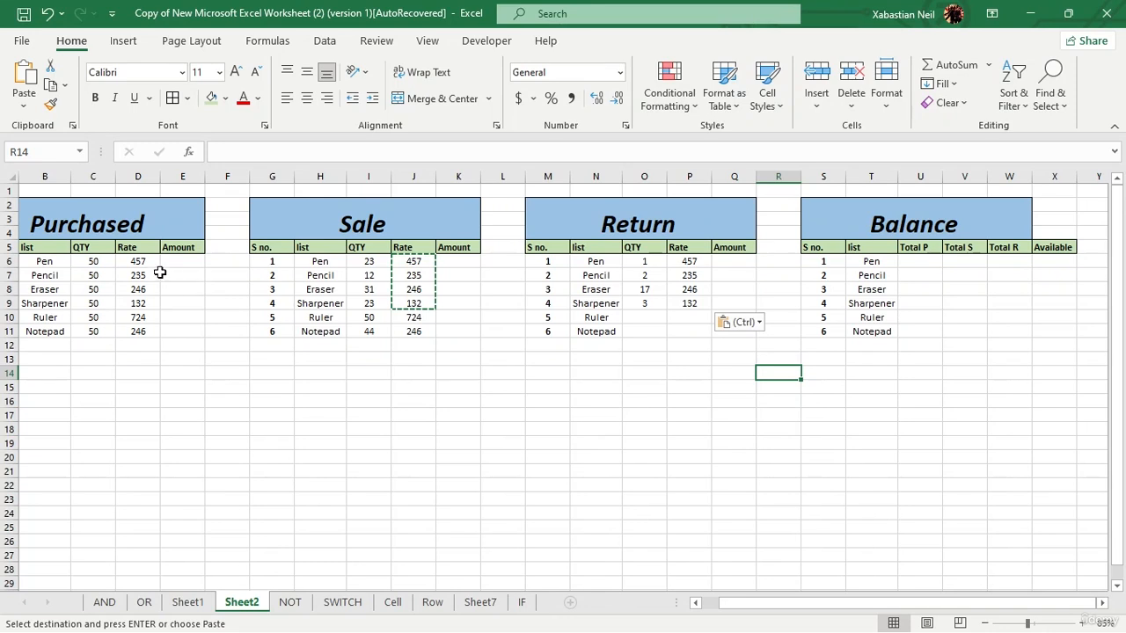
# - Calculate the Purchased amounts with the formula =C6*D6 in E6 and fill it down to the Notepad row
pyautogui.doubleClick(186, 263)
pyautogui.write('=')
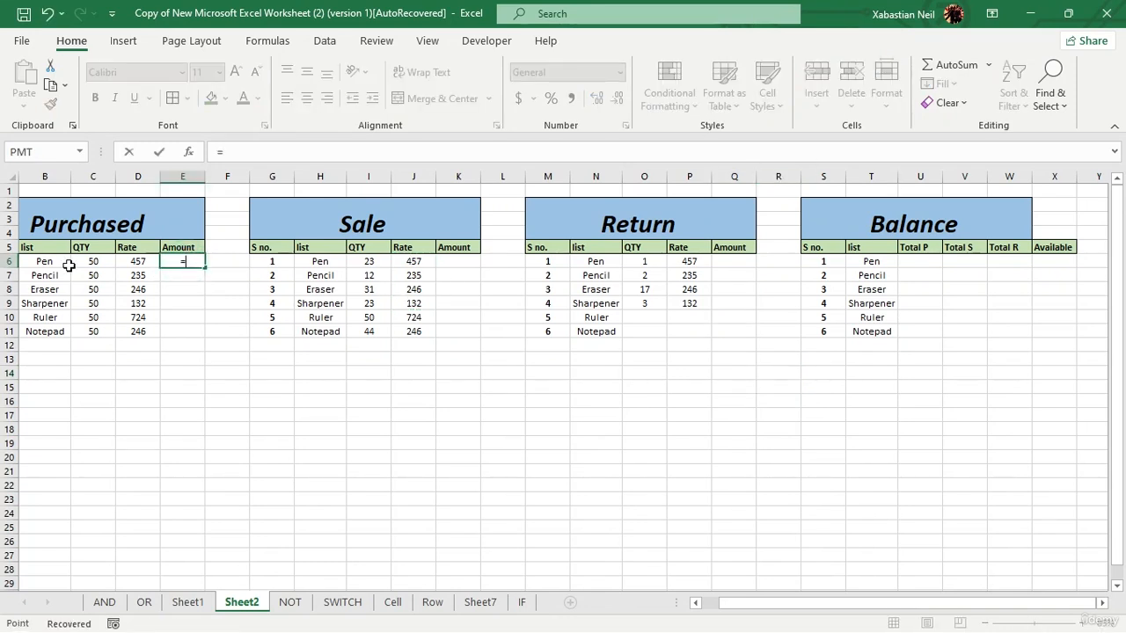
pyautogui.click(105, 256)
pyautogui.write('*')
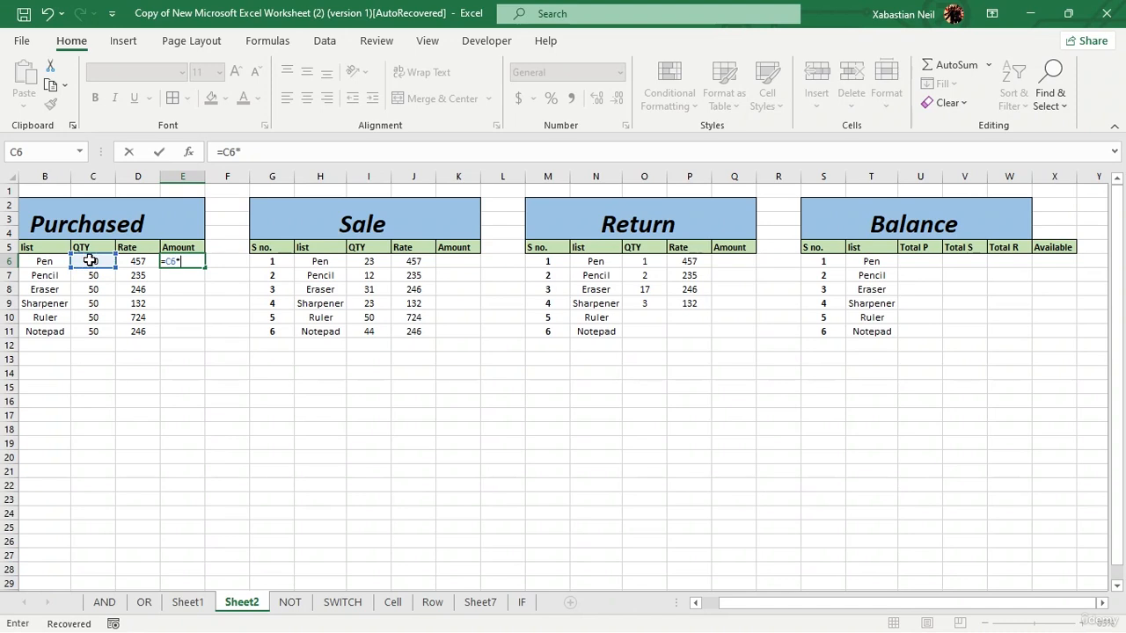
pyautogui.click(141, 262)
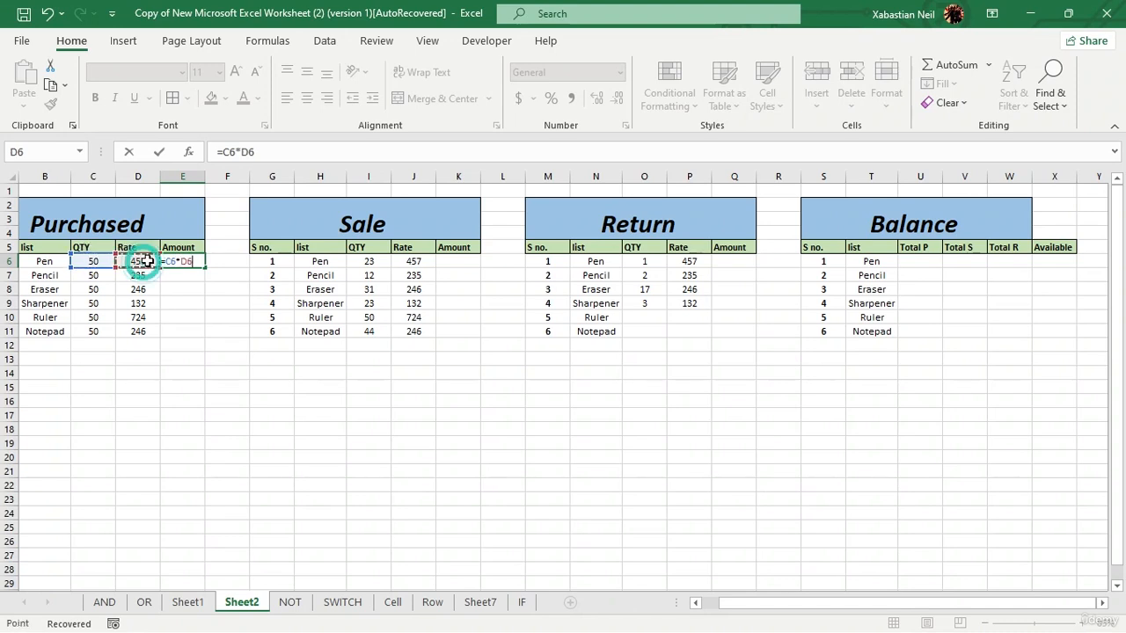
pyautogui.press('Return')
pyautogui.click(192, 256)
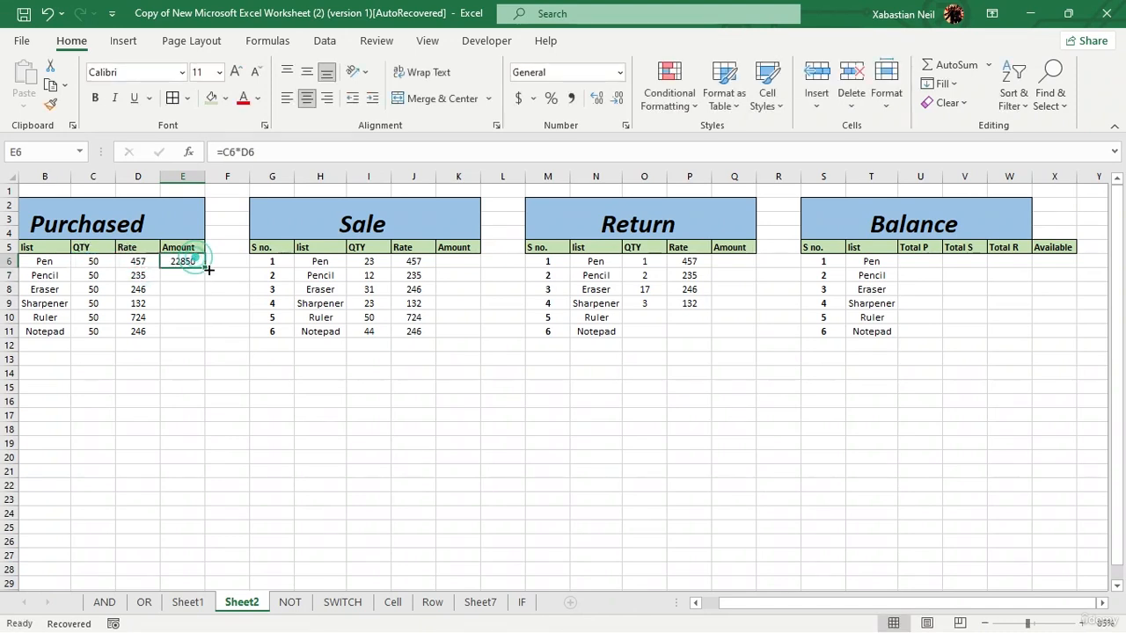
pyautogui.doubleClick(204, 268)
pyautogui.click(231, 328)
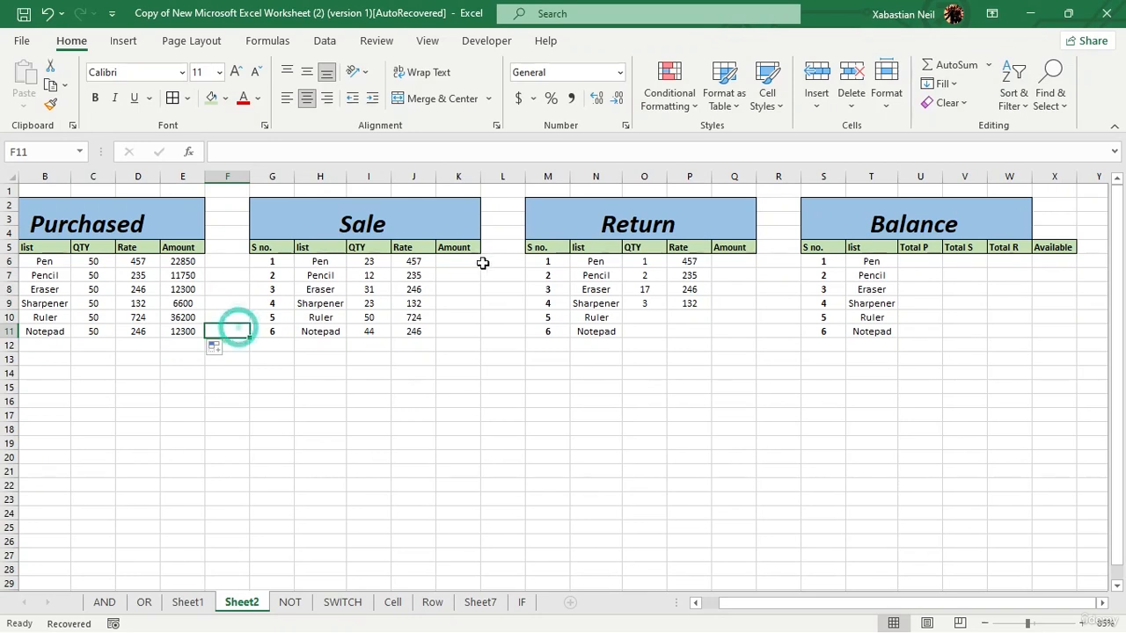
# - Calculate the Sale amounts with the formula =I6*J6 in K6 and fill it down to the Notepad row
pyautogui.click(455, 262)
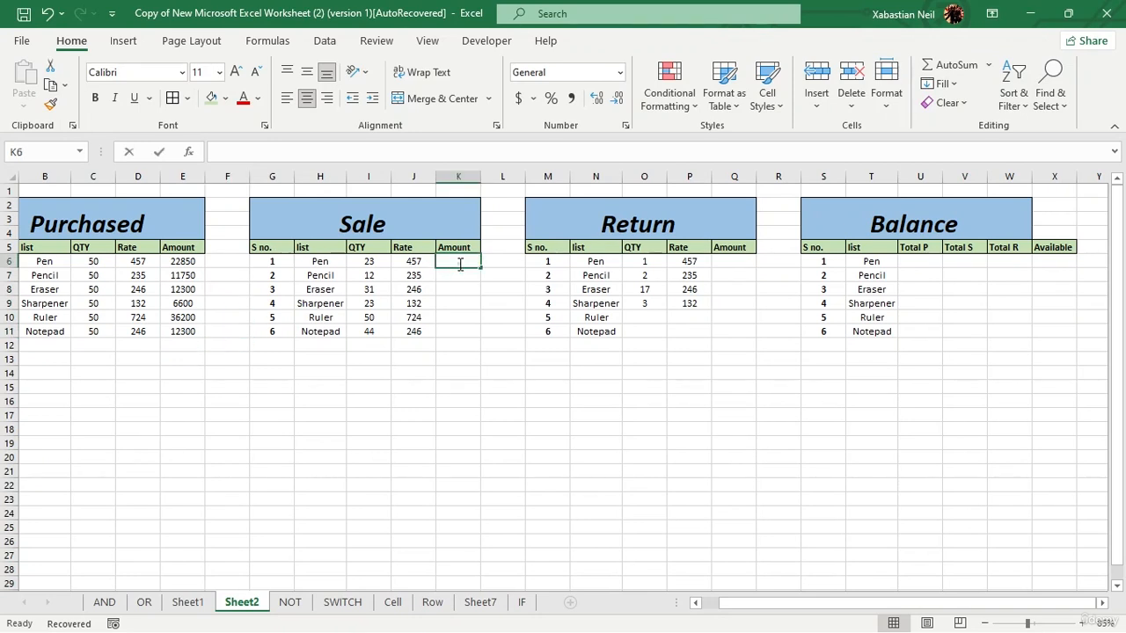
pyautogui.doubleClick(459, 264)
pyautogui.write('=')
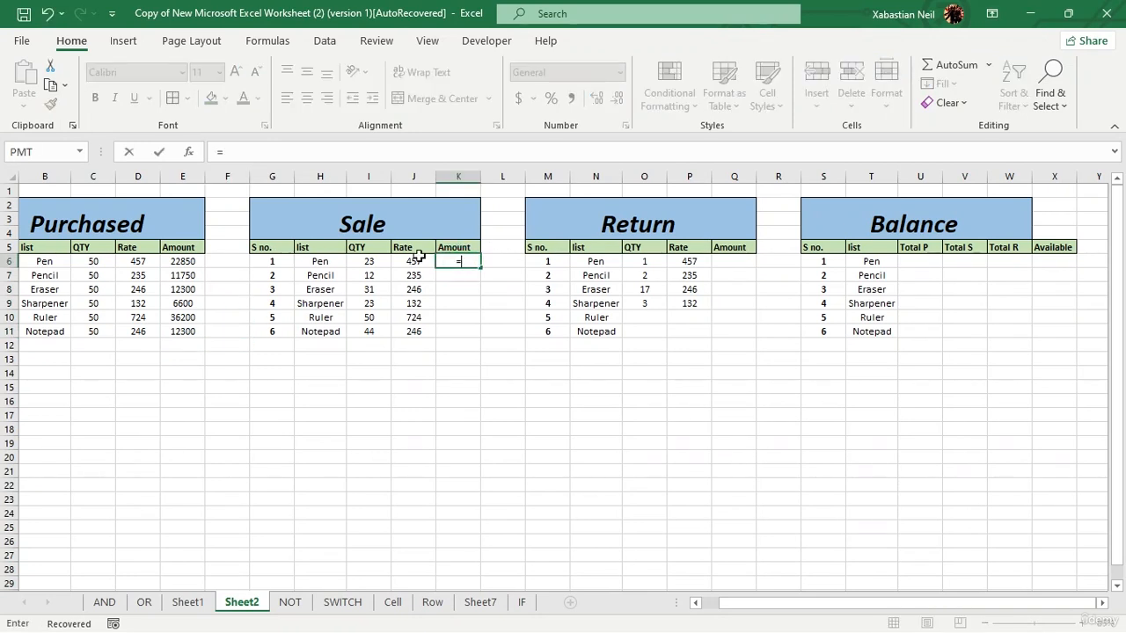
pyautogui.click(370, 263)
pyautogui.write('*')
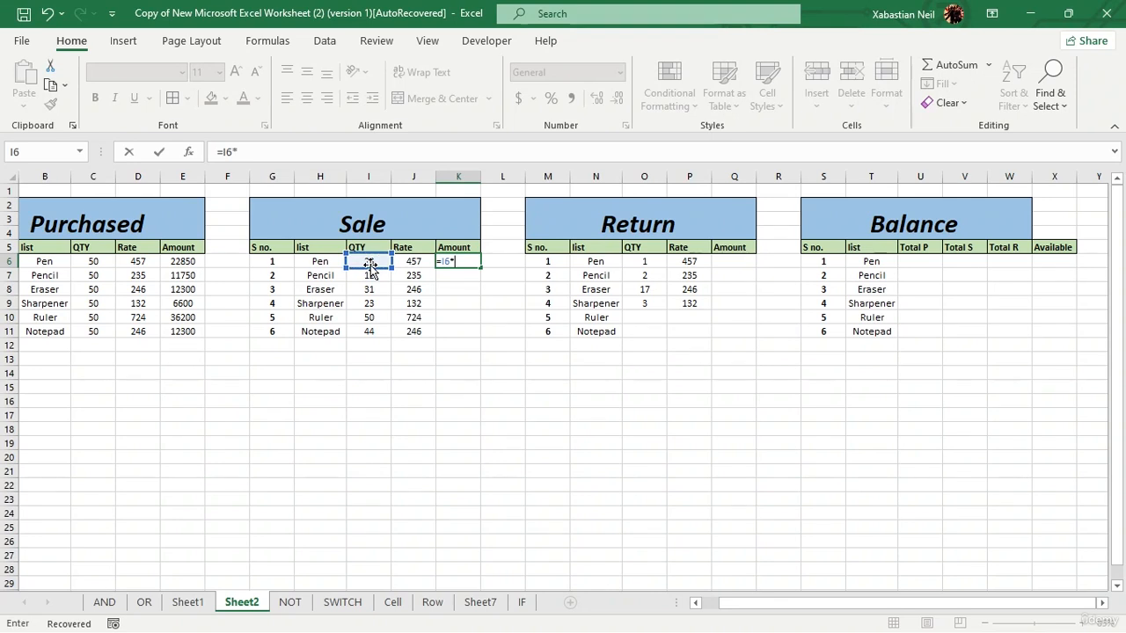
pyautogui.click(398, 262)
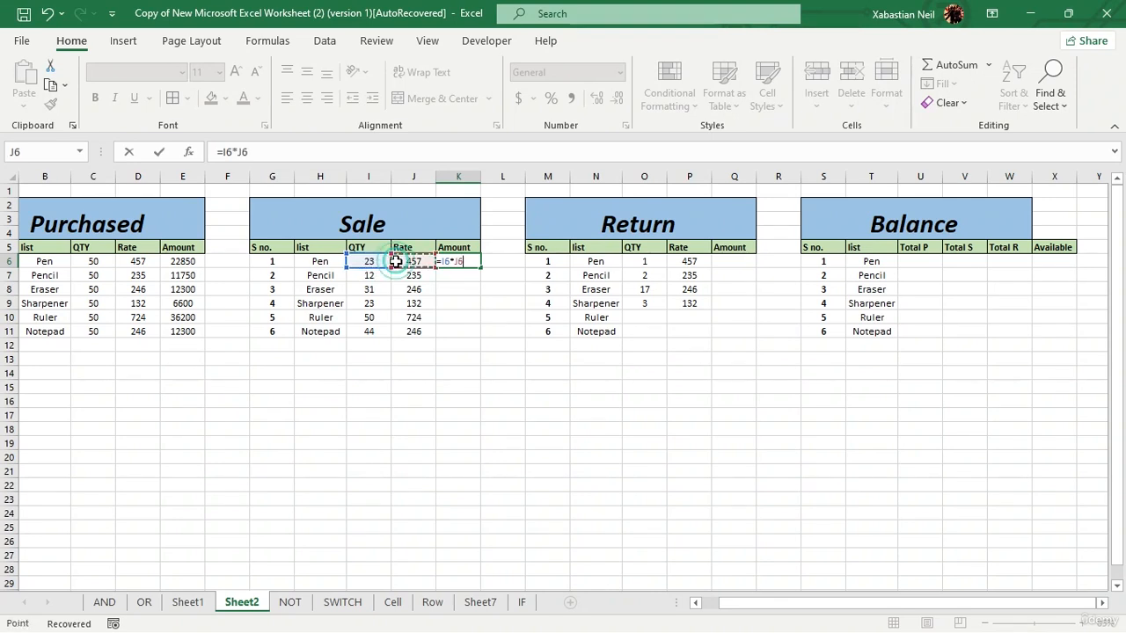
pyautogui.press('Return')
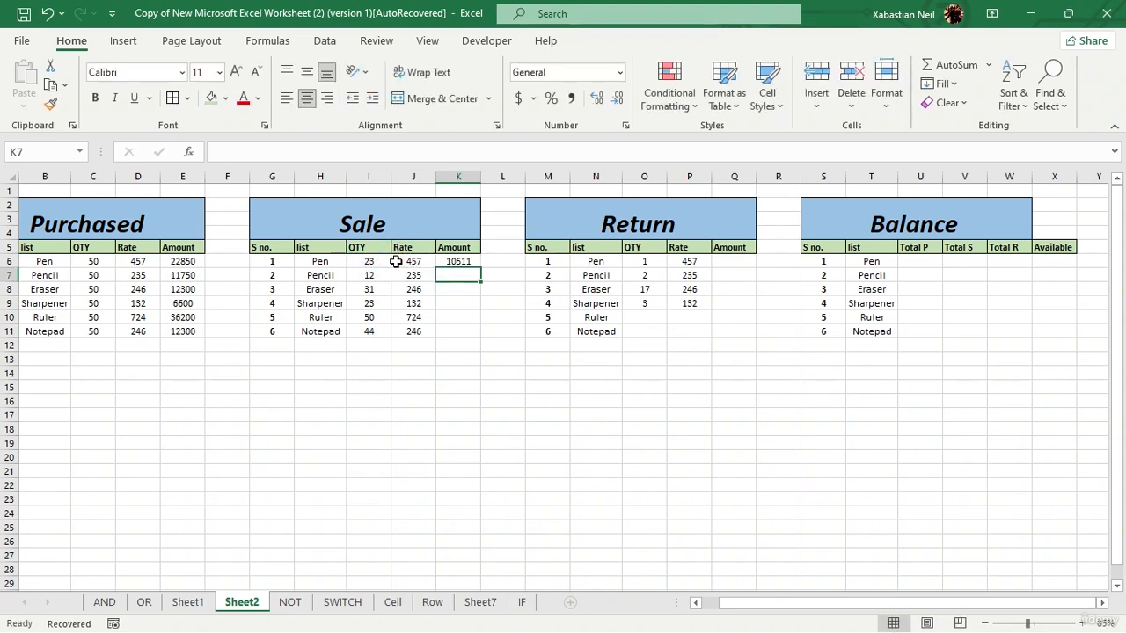
pyautogui.click(482, 277)
pyautogui.click(466, 261)
pyautogui.doubleClick(480, 268)
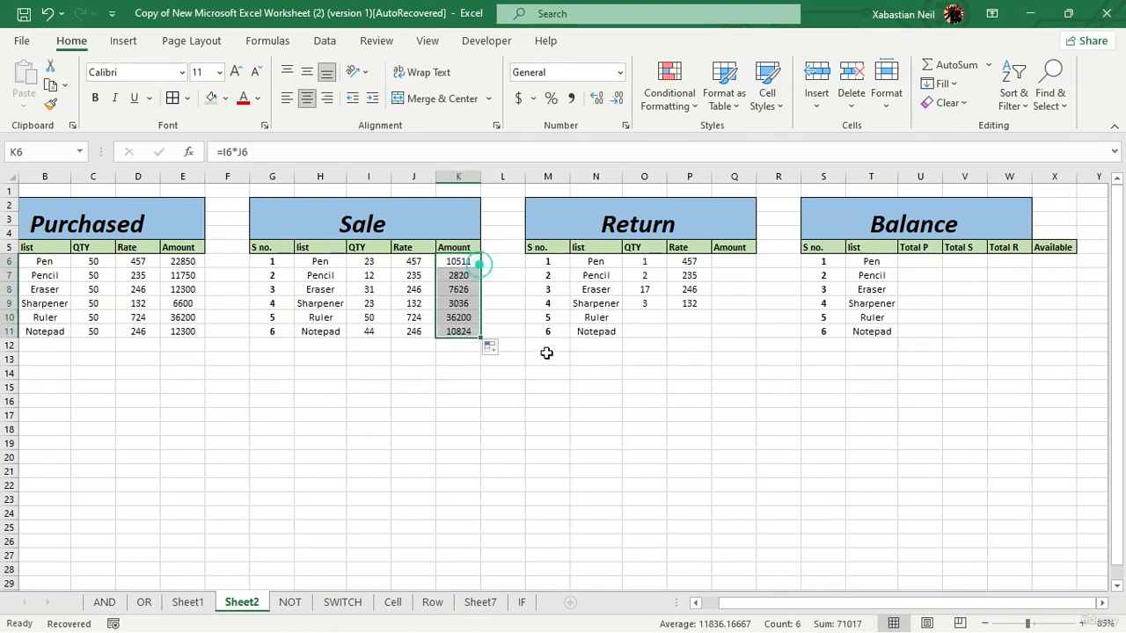
pyautogui.click(539, 361)
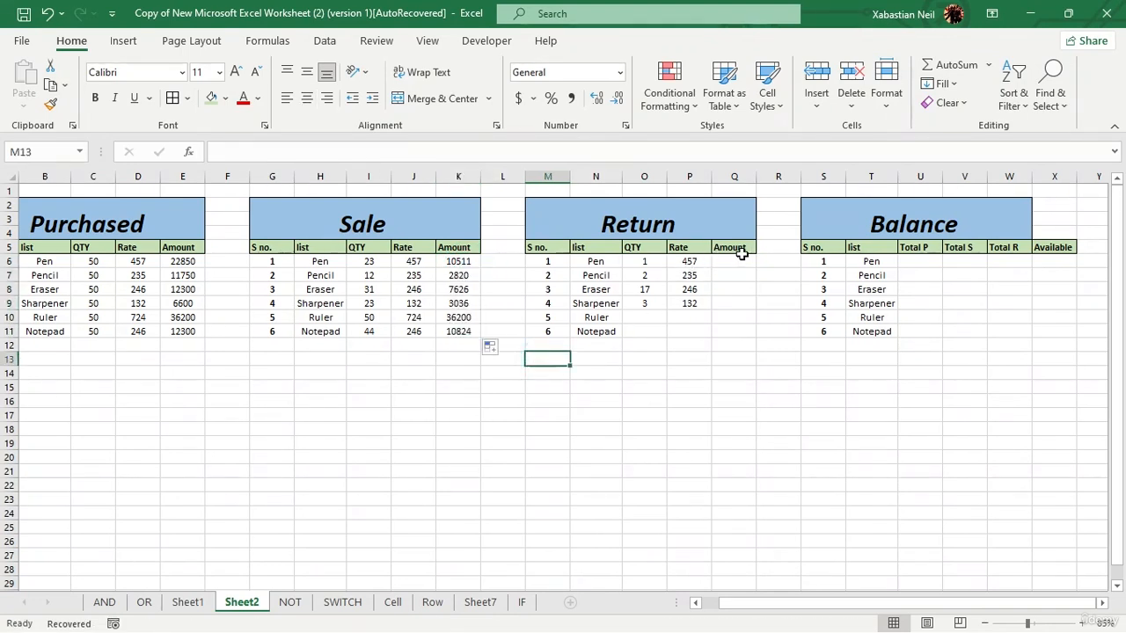
# - Calculate the Return amounts with the formula =O6*P6 in Q6 and fill it down to the Notepad row
pyautogui.click(722, 261)
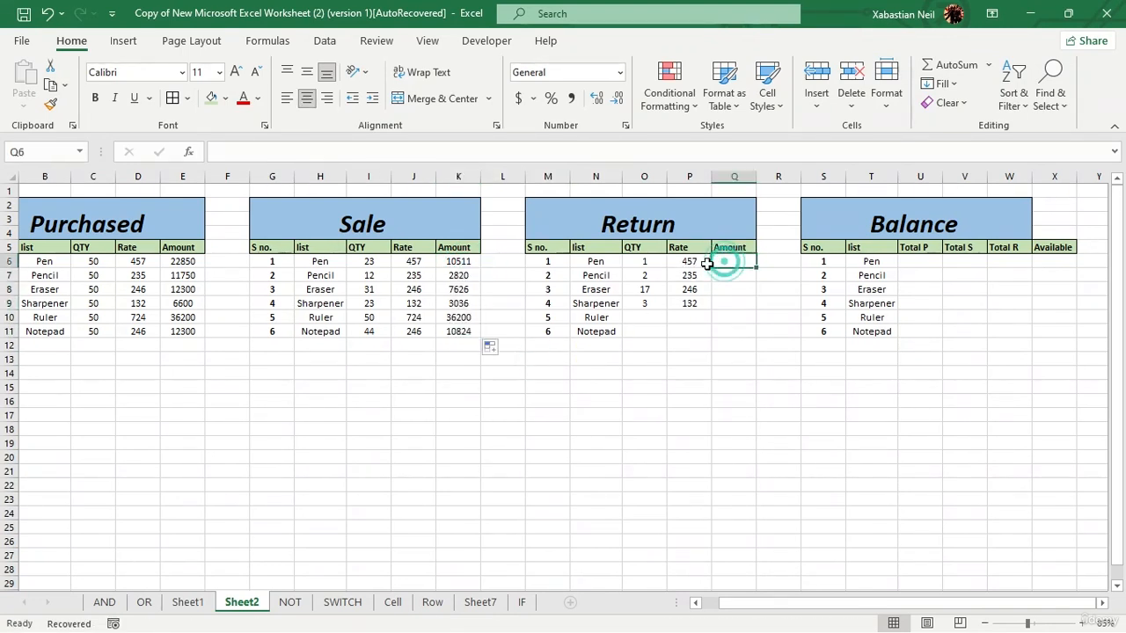
pyautogui.write('=')
pyautogui.click(642, 269)
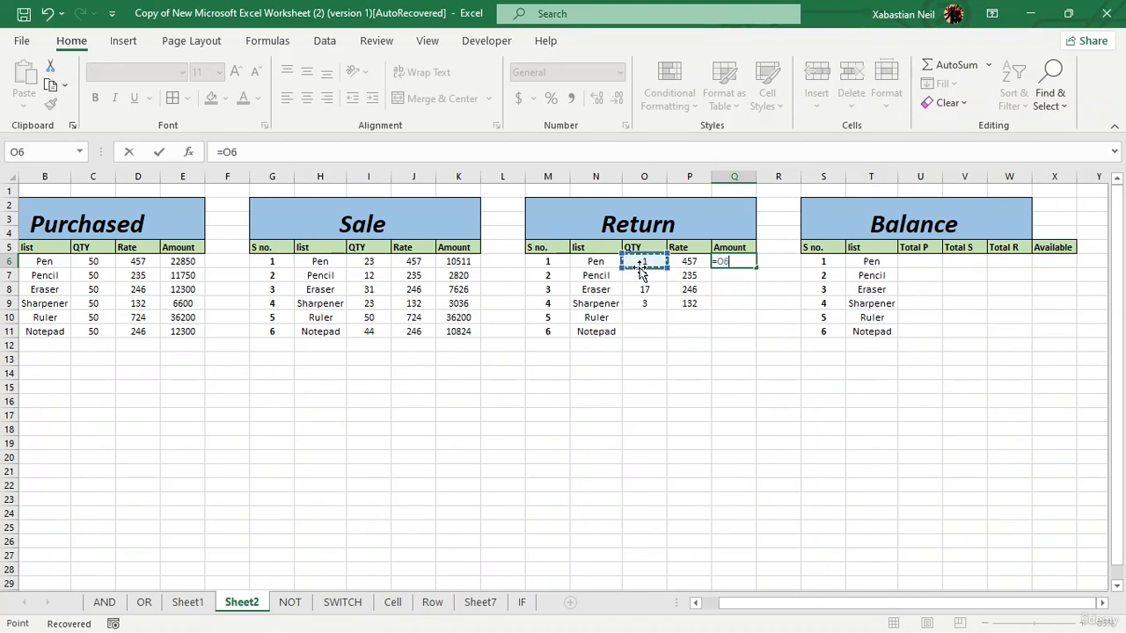
pyautogui.write('*')
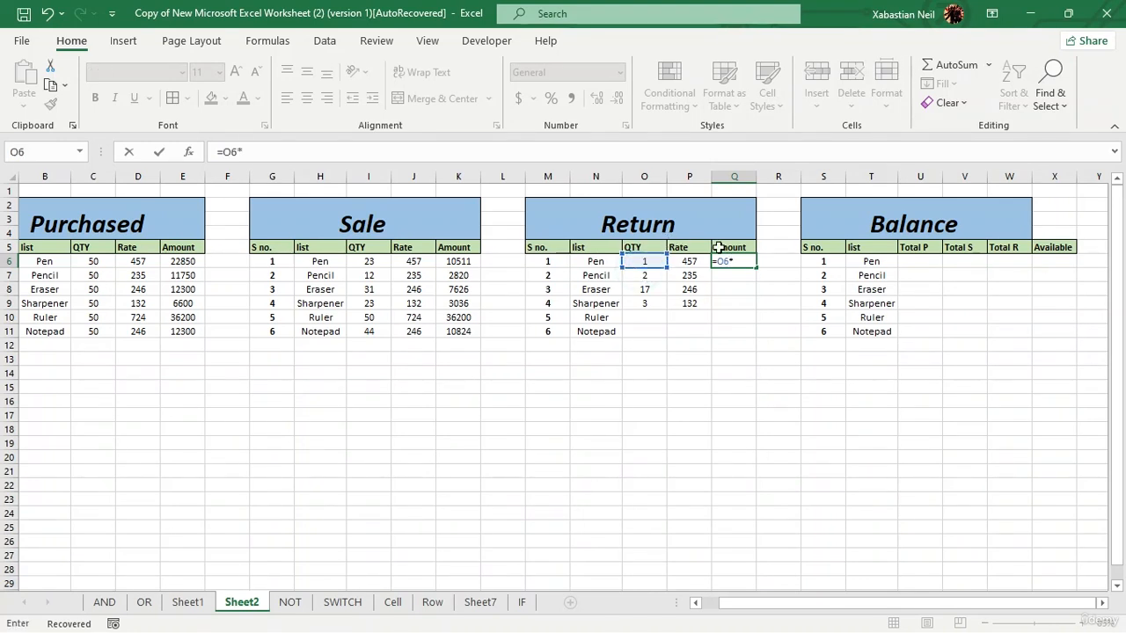
pyautogui.click(694, 264)
pyautogui.press('Return')
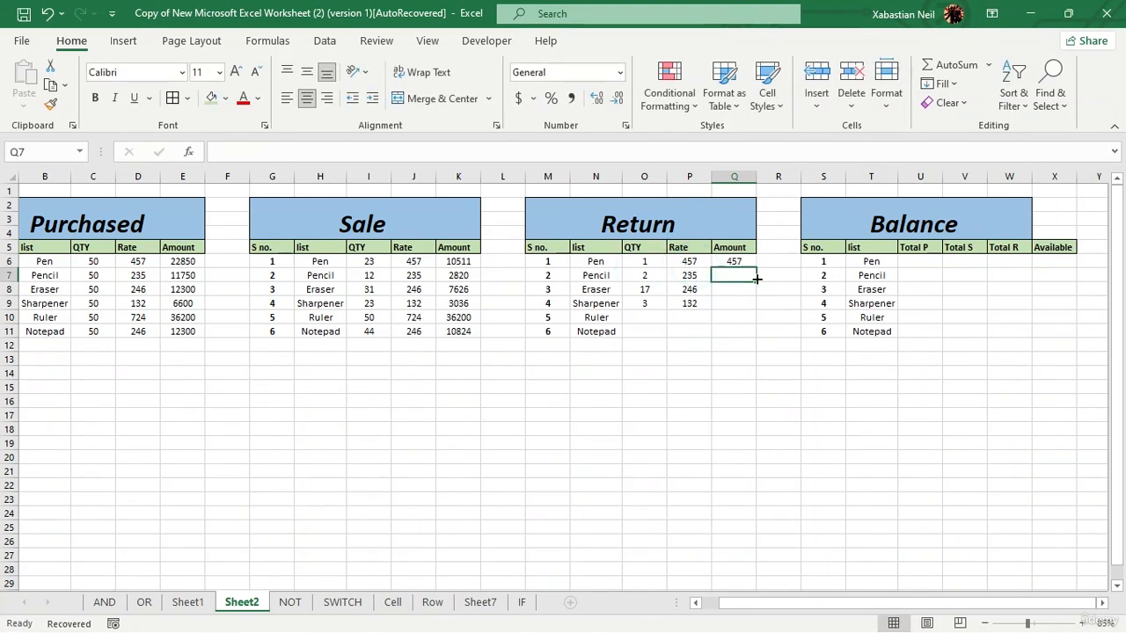
pyautogui.click(734, 263)
pyautogui.doubleClick(756, 267)
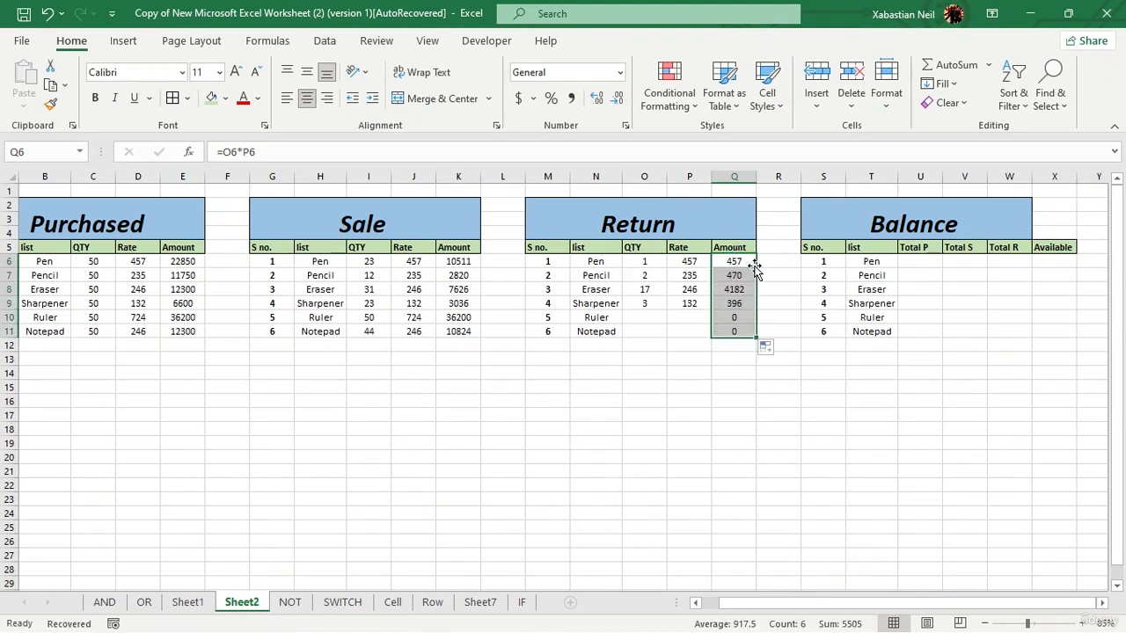
# - Clear the Return table's Amount cells for Ruler and Notepad (Q10:Q11)
pyautogui.click(772, 425)
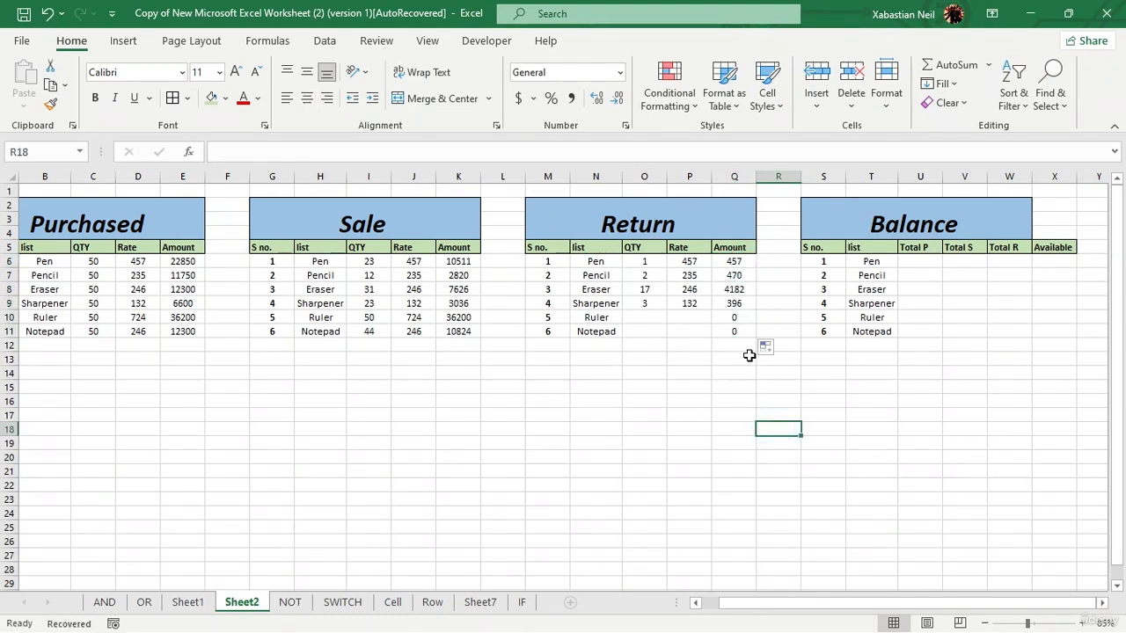
pyautogui.moveTo(740, 317); pyautogui.dragTo(742, 340)
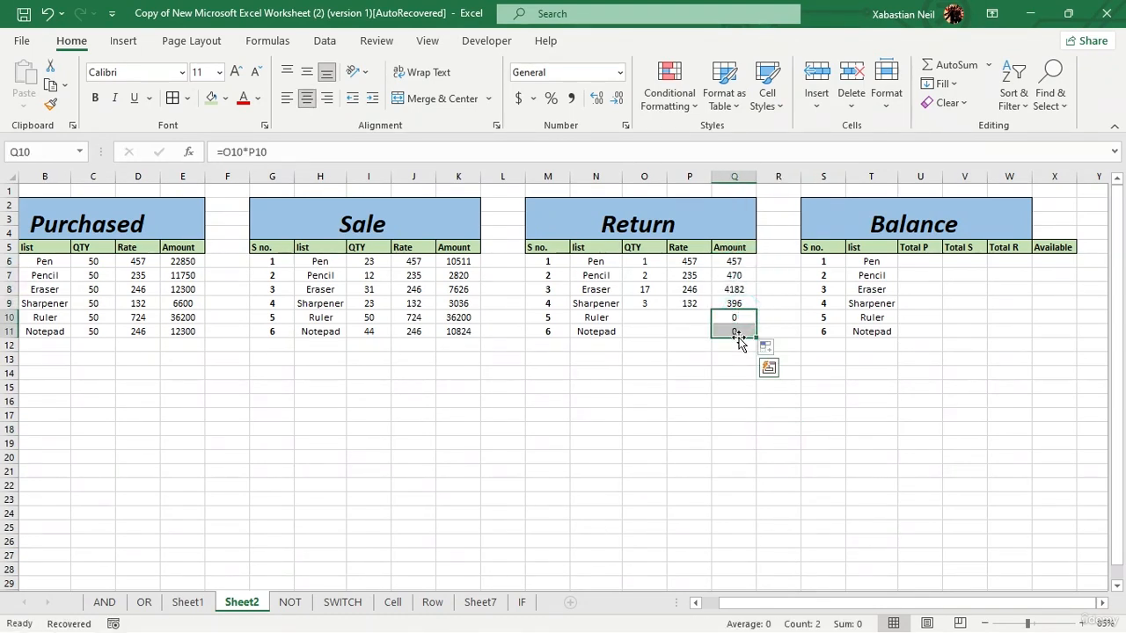
pyautogui.press('Delete')
pyautogui.click(689, 373)
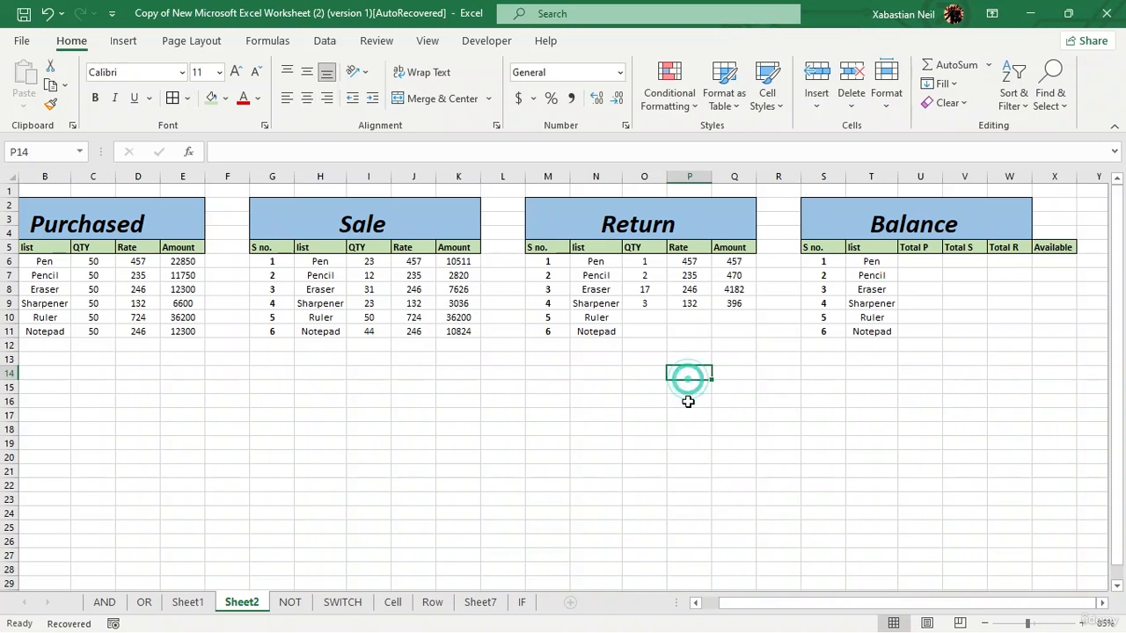
# - Unmerge the Balance heading and merge and center it across S2:X4 so it covers the Available column
pyautogui.click(1031, 209)
pyautogui.moveTo(1031, 209); pyautogui.dragTo(1056, 230)
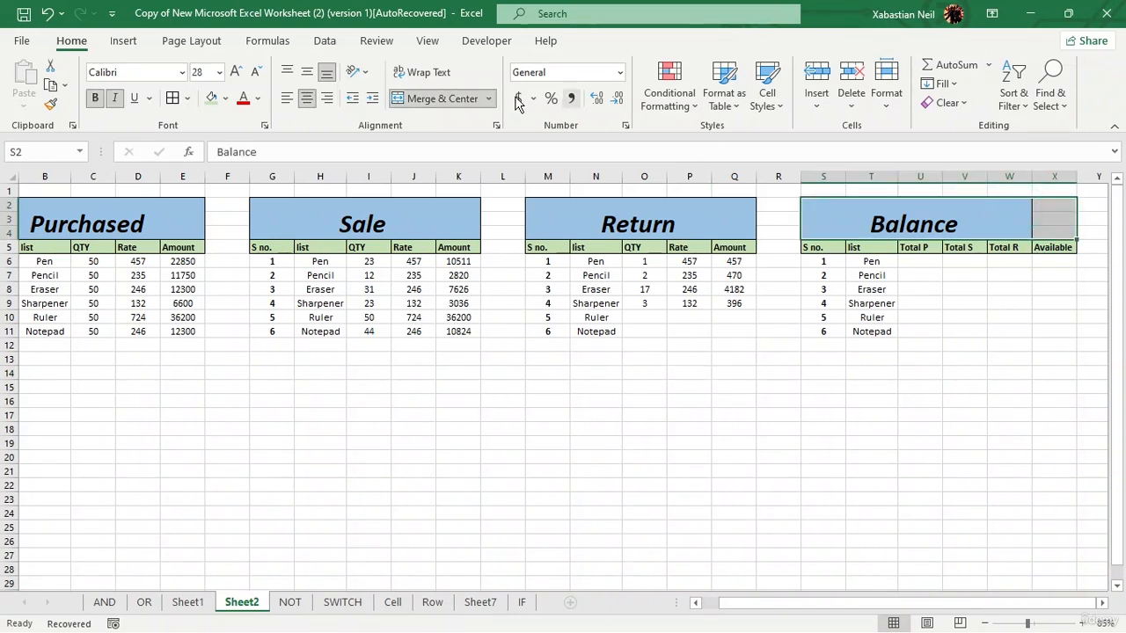
pyautogui.click(452, 104)
pyautogui.click(1054, 317)
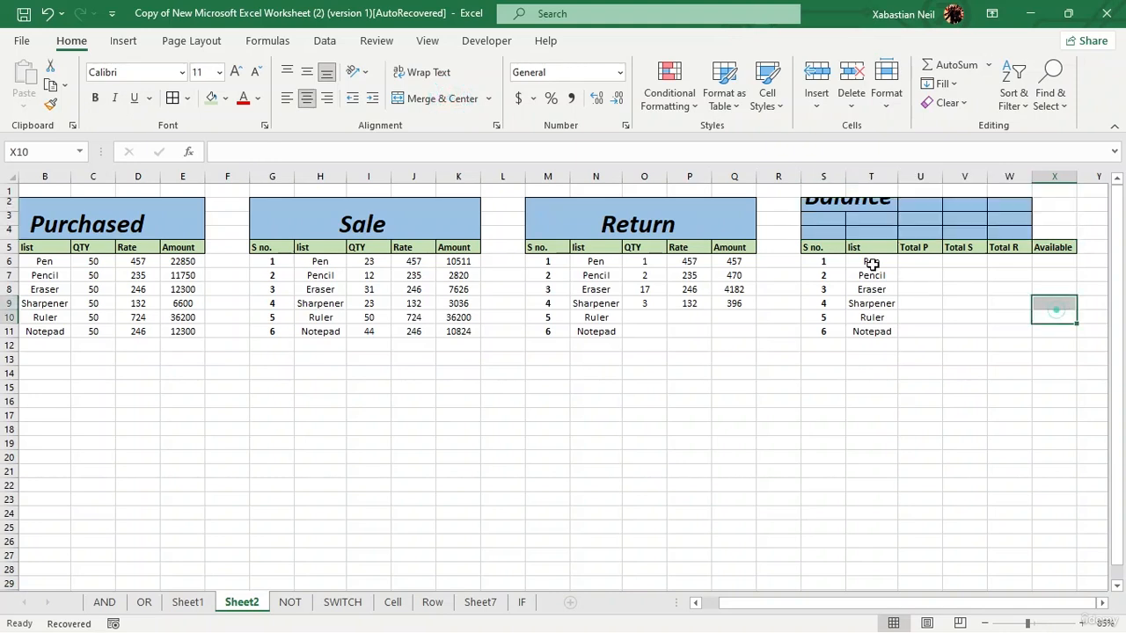
pyautogui.moveTo(825, 206); pyautogui.dragTo(1060, 231)
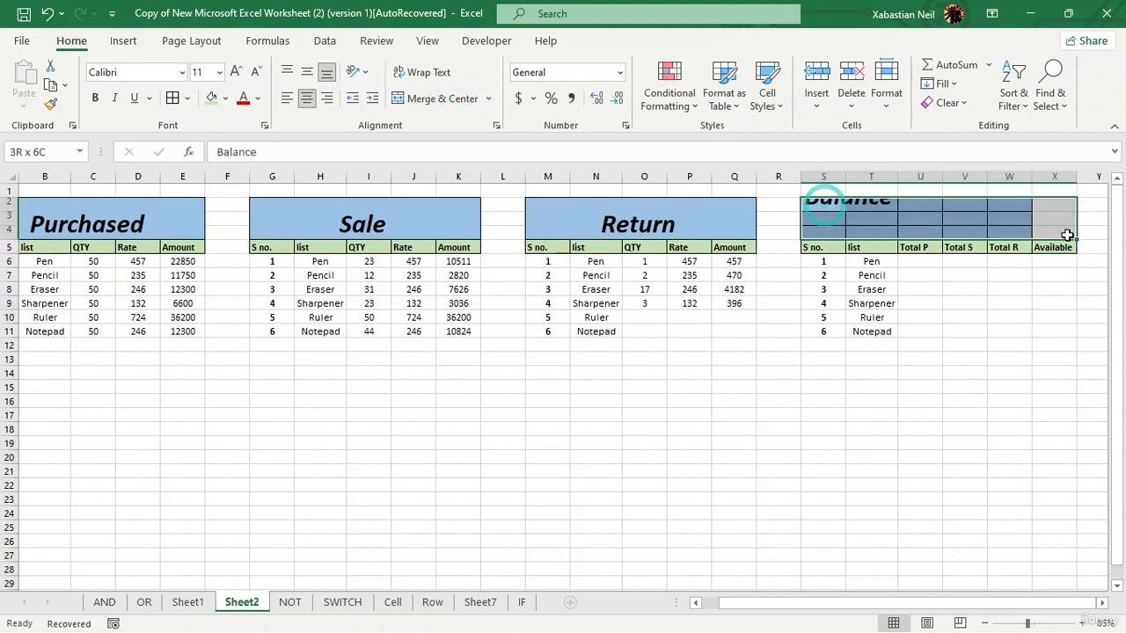
pyautogui.click(443, 100)
pyautogui.click(956, 345)
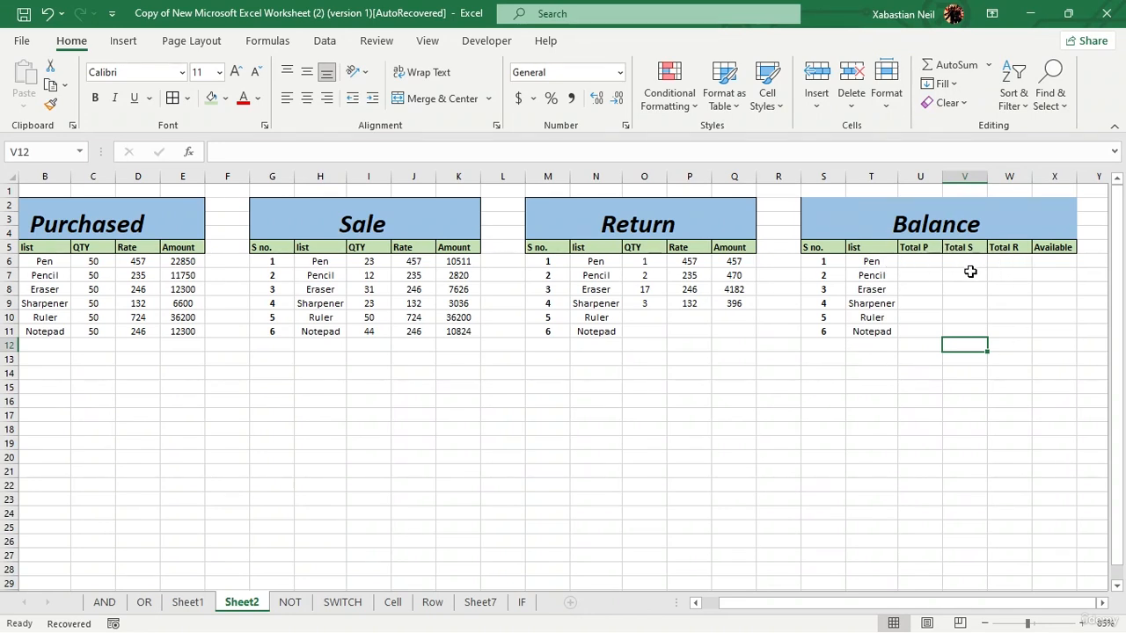
# - Enter the formula =SUMPRODUCT($B$6:$B$11=T6) in the Pen row's Total P cell, U6
pyautogui.press('BackSpace')
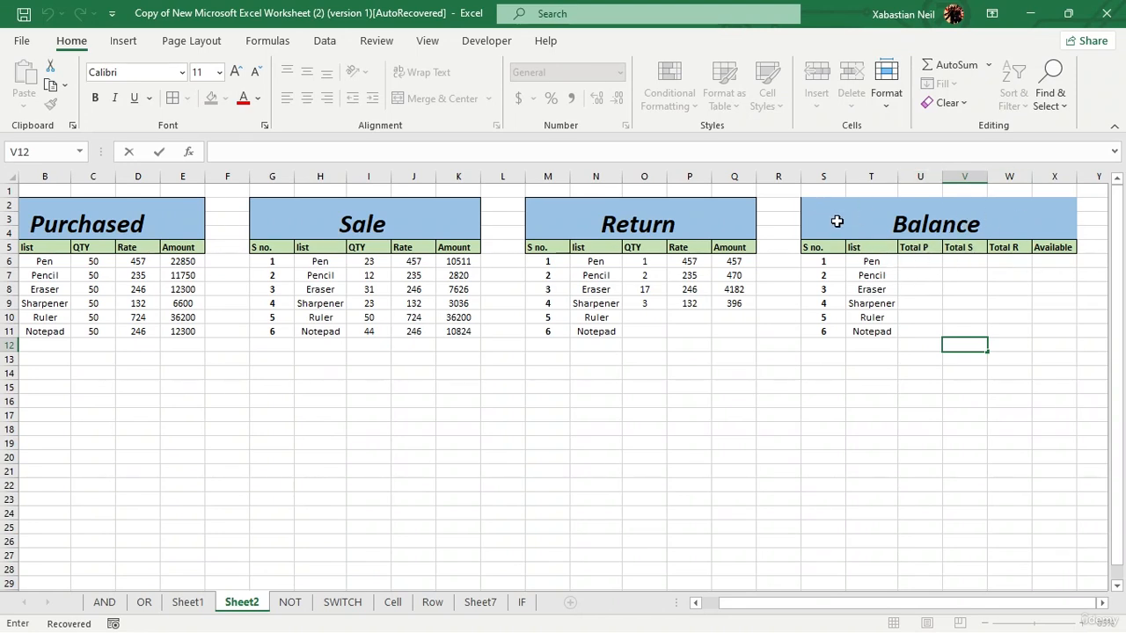
pyautogui.click(920, 261)
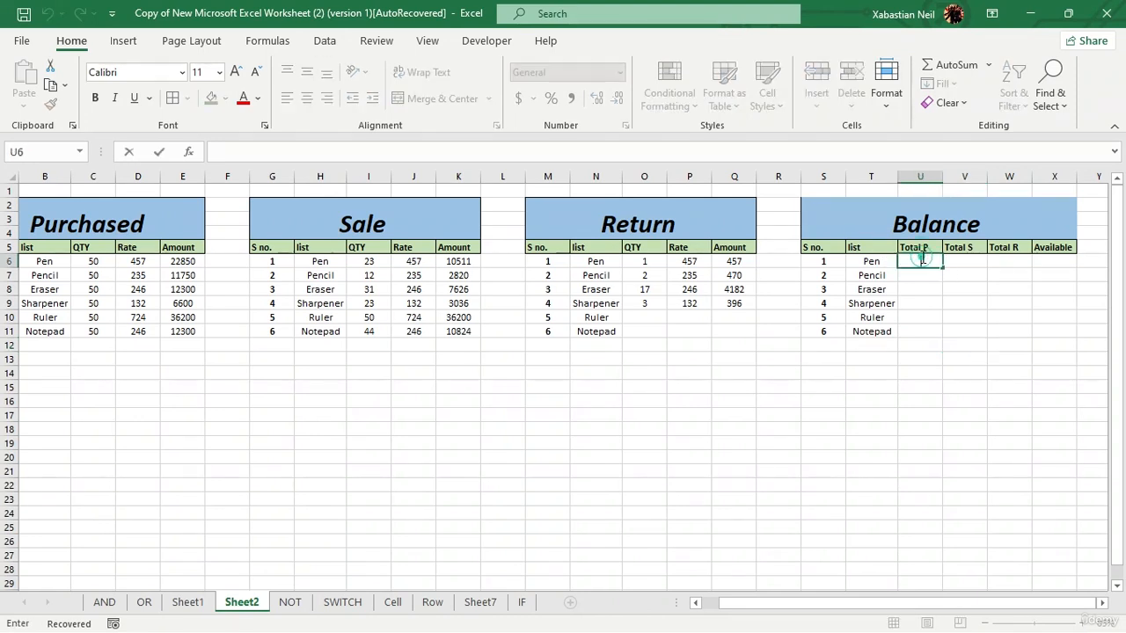
pyautogui.write('=')
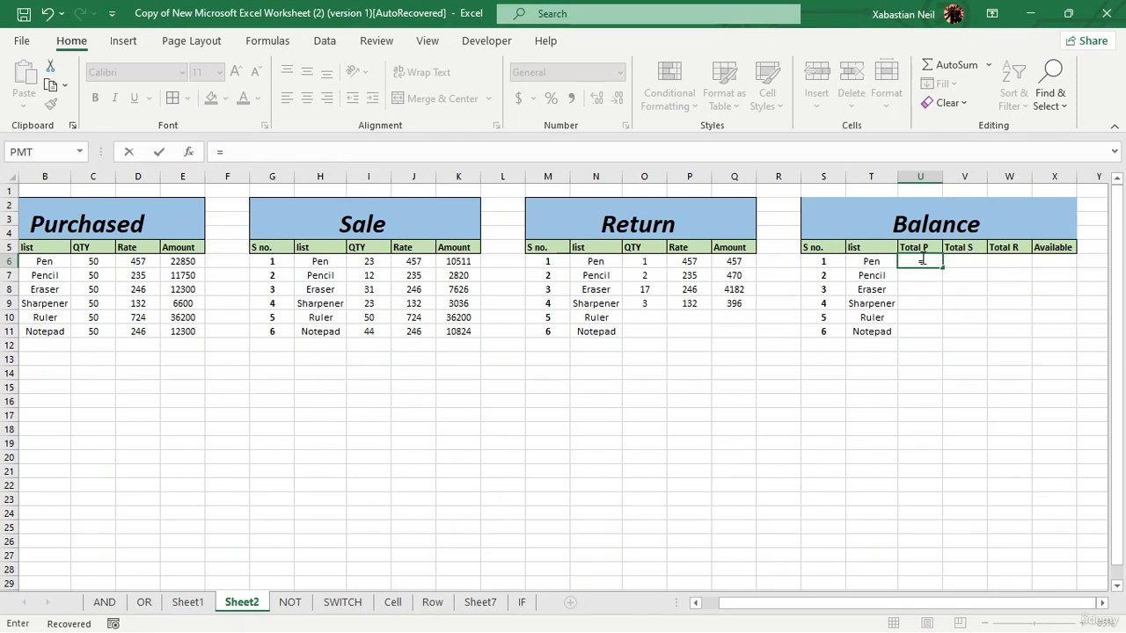
pyautogui.write('sum')
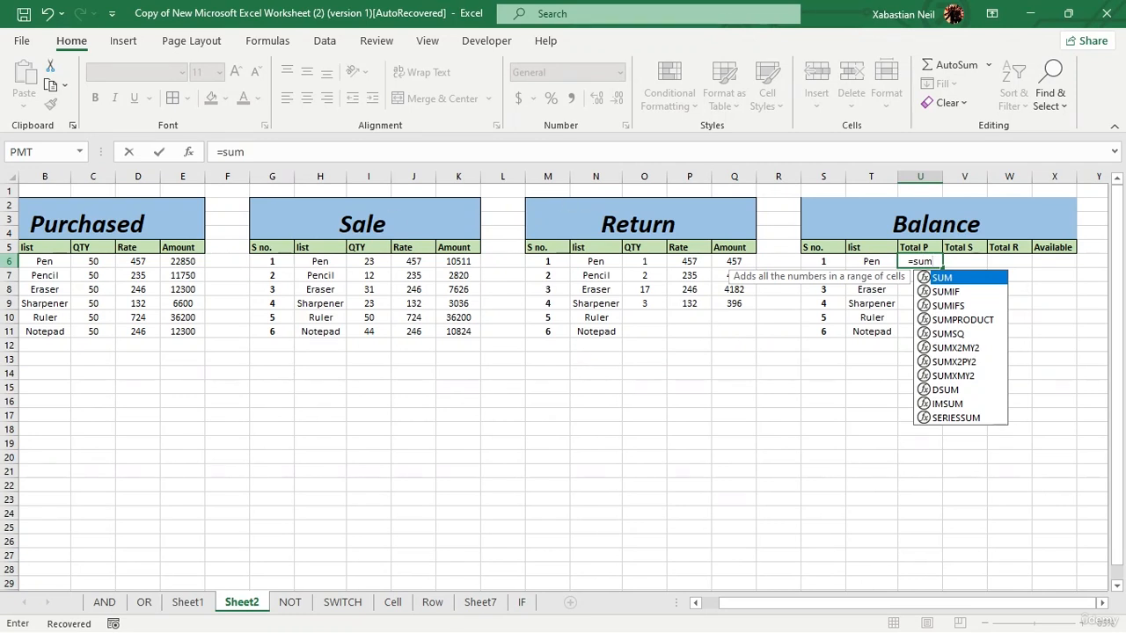
pyautogui.doubleClick(979, 322)
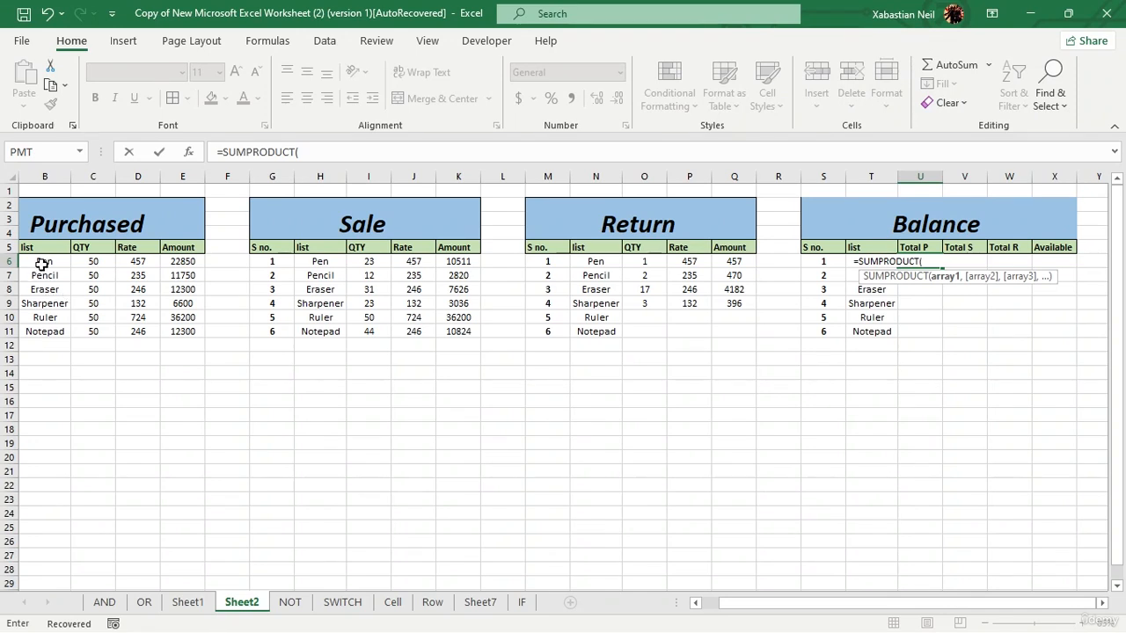
pyautogui.moveTo(41, 264); pyautogui.dragTo(44, 332)
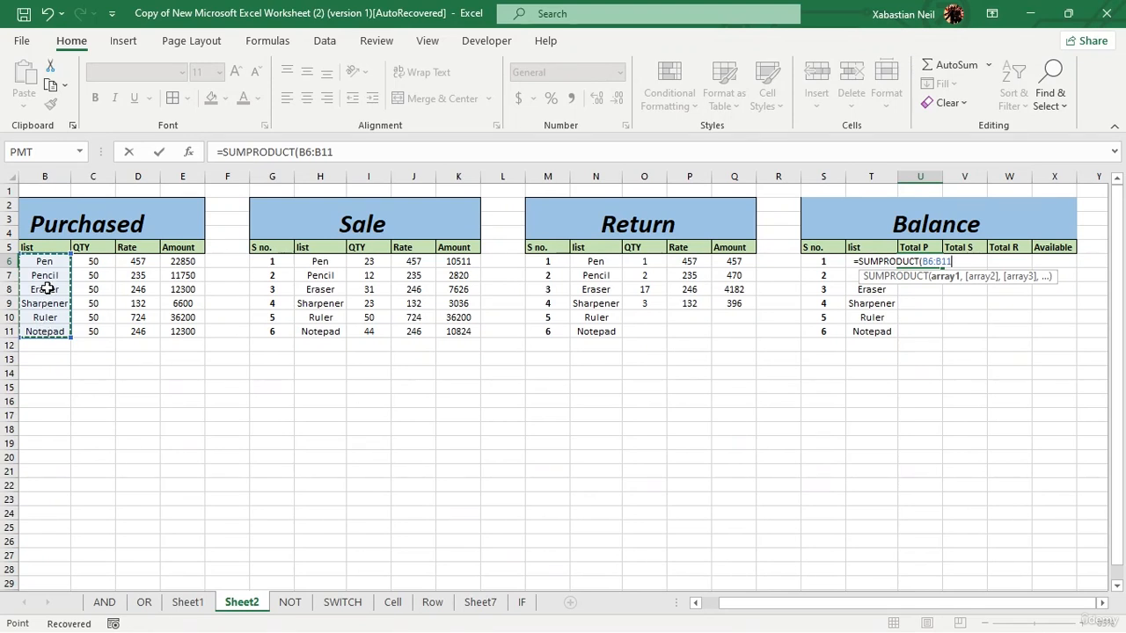
pyautogui.press('F4')
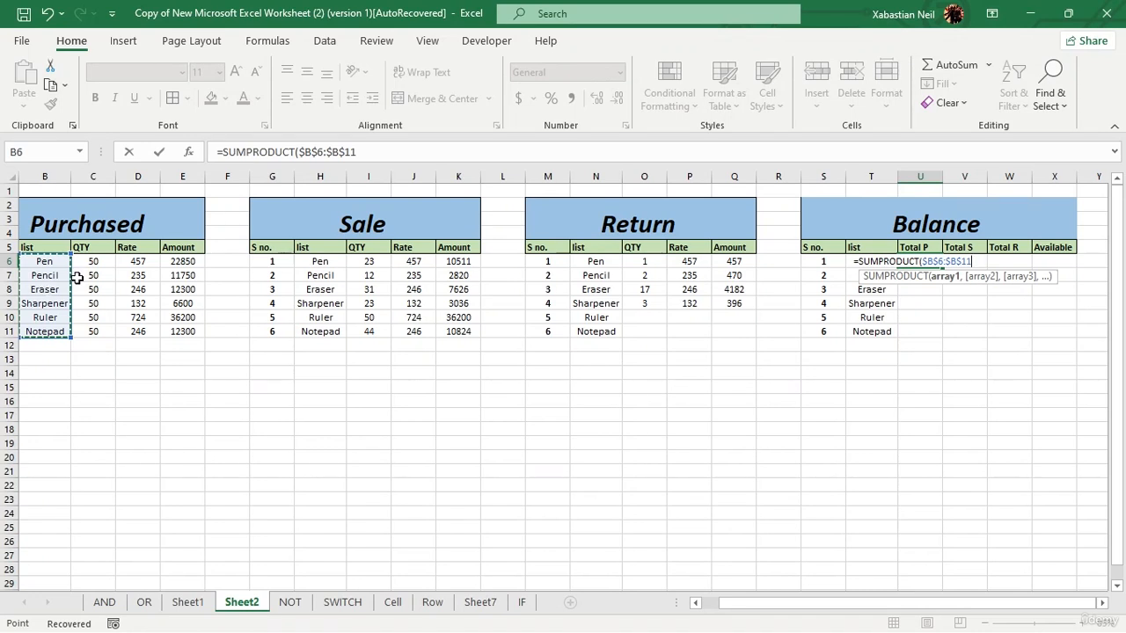
pyautogui.write('=')
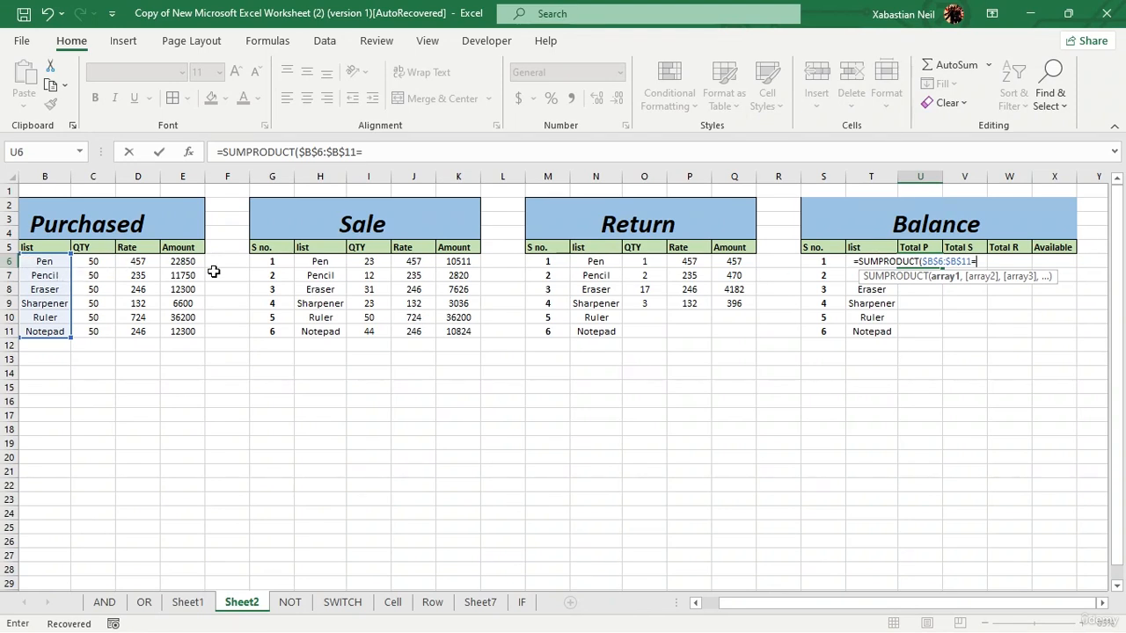
pyautogui.write('T')
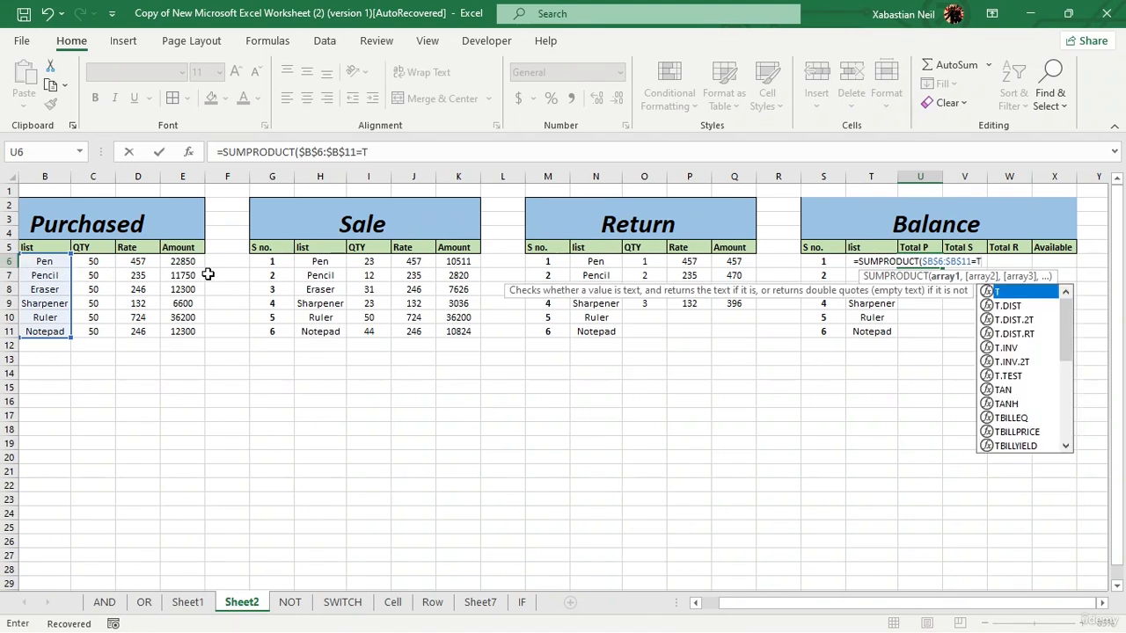
pyautogui.write('6')
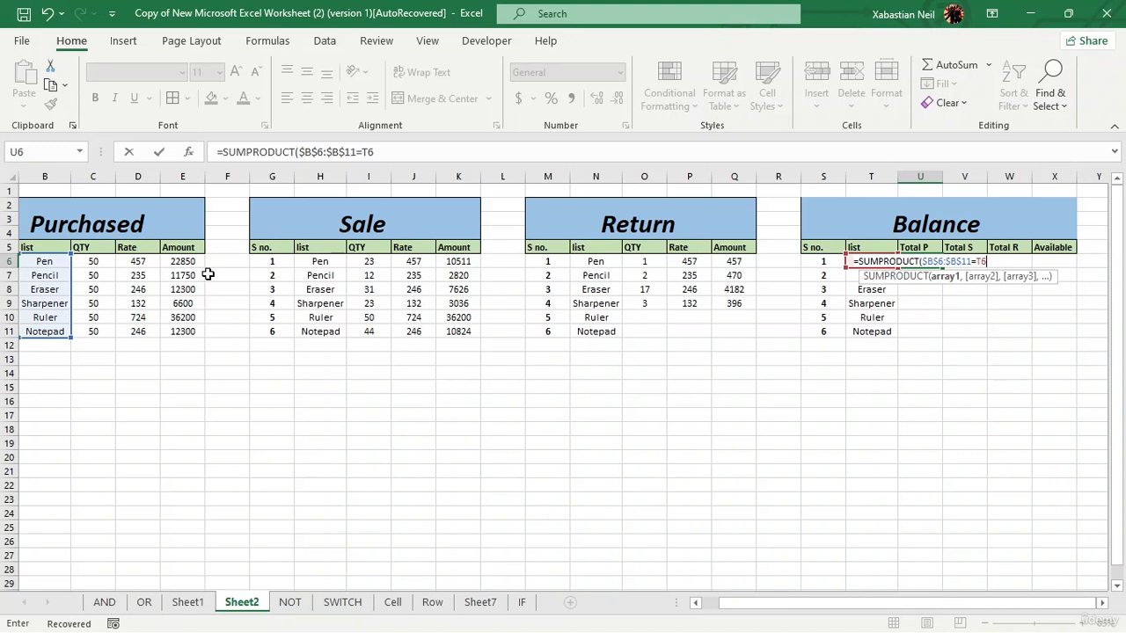
pyautogui.write(')')
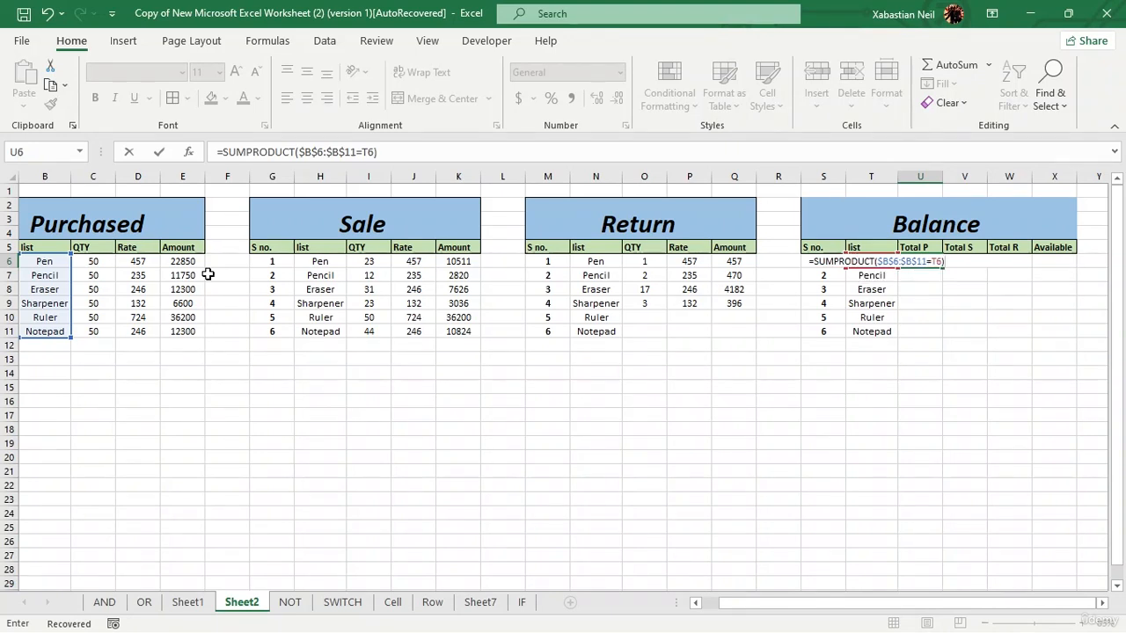
pyautogui.press('Left')
pyautogui.press('Left')
pyautogui.press('Left')
pyautogui.press('Right')
pyautogui.press('Right')
pyautogui.press('Right')
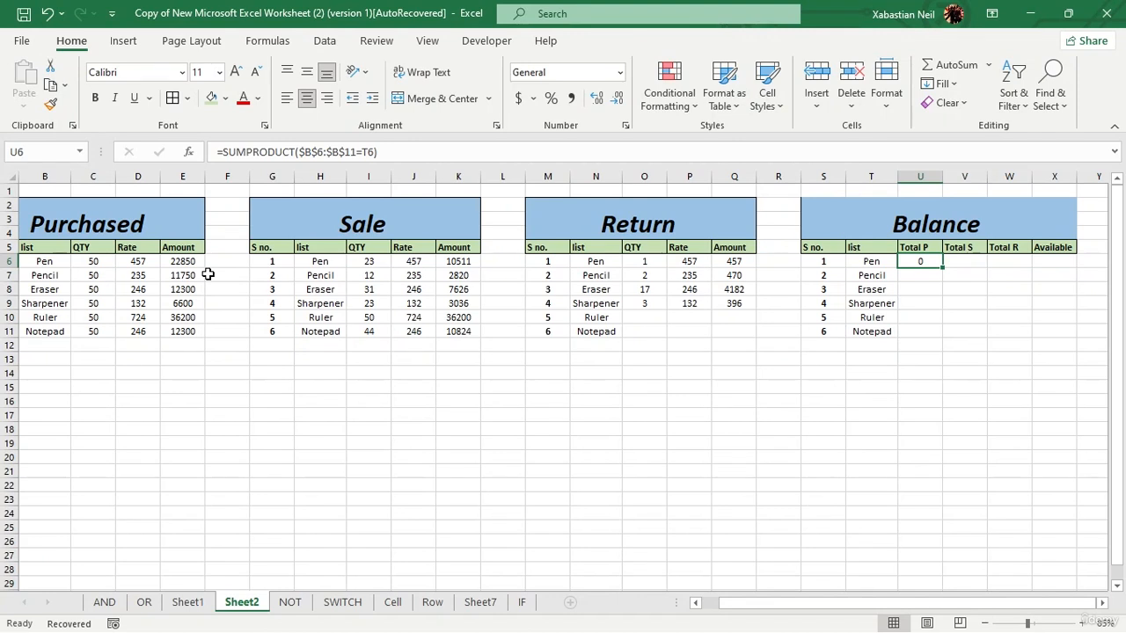
pyautogui.press('Down')
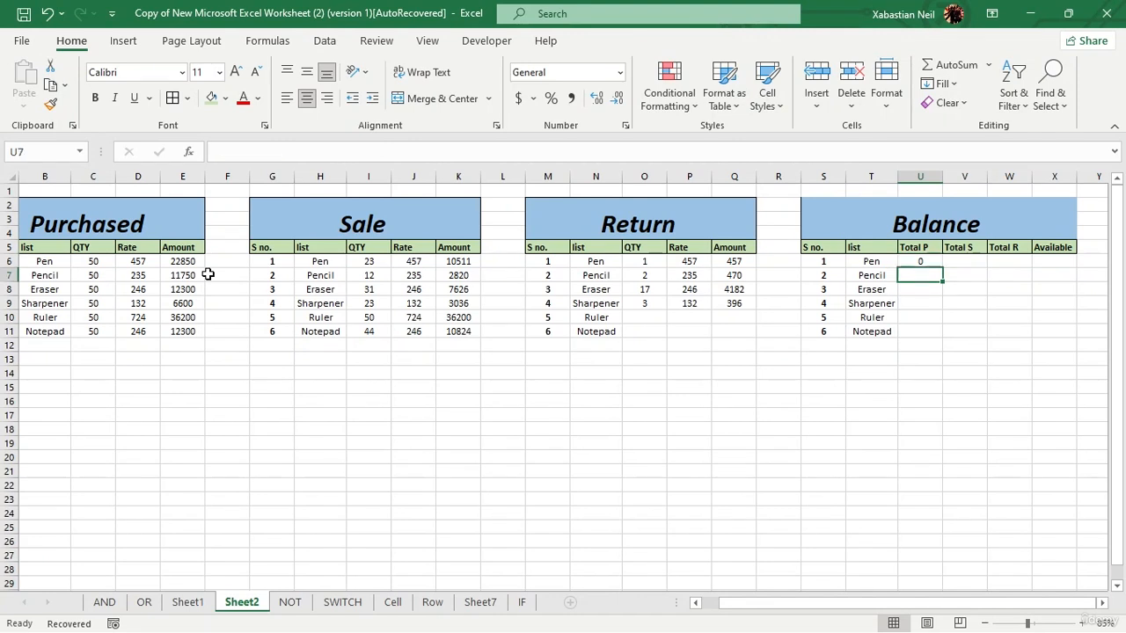
# - Extend the U6 formula to =SUMPRODUCT(($B$6:$B$11=T6)*($C$6:$C$11)), accepting the suggested closing parenthesis
pyautogui.doubleClick(904, 256)
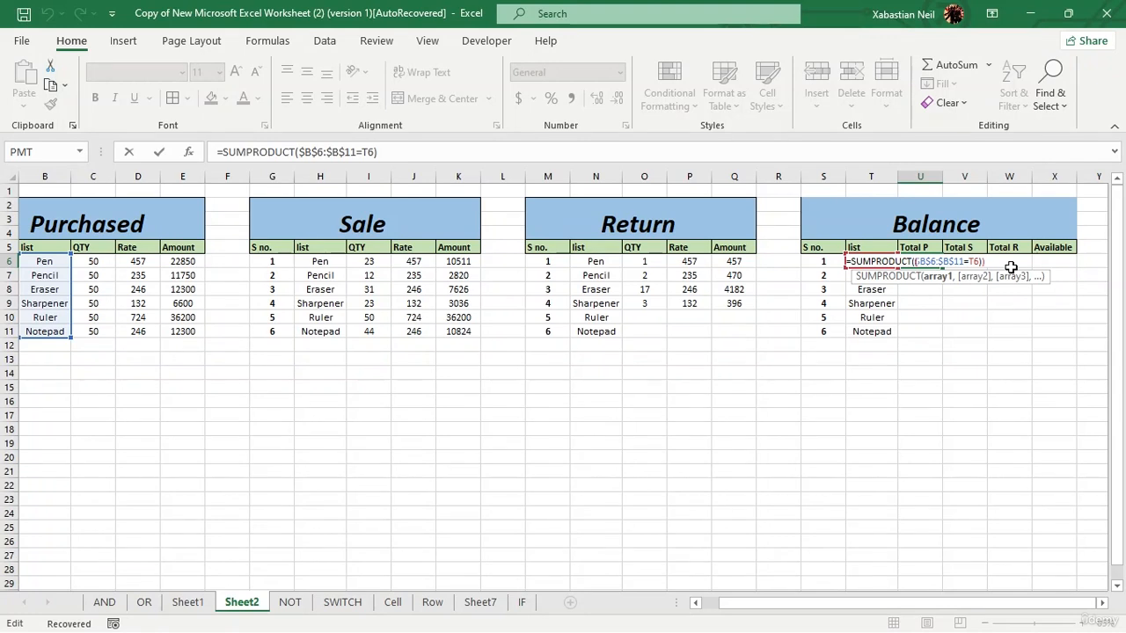
pyautogui.write('(')
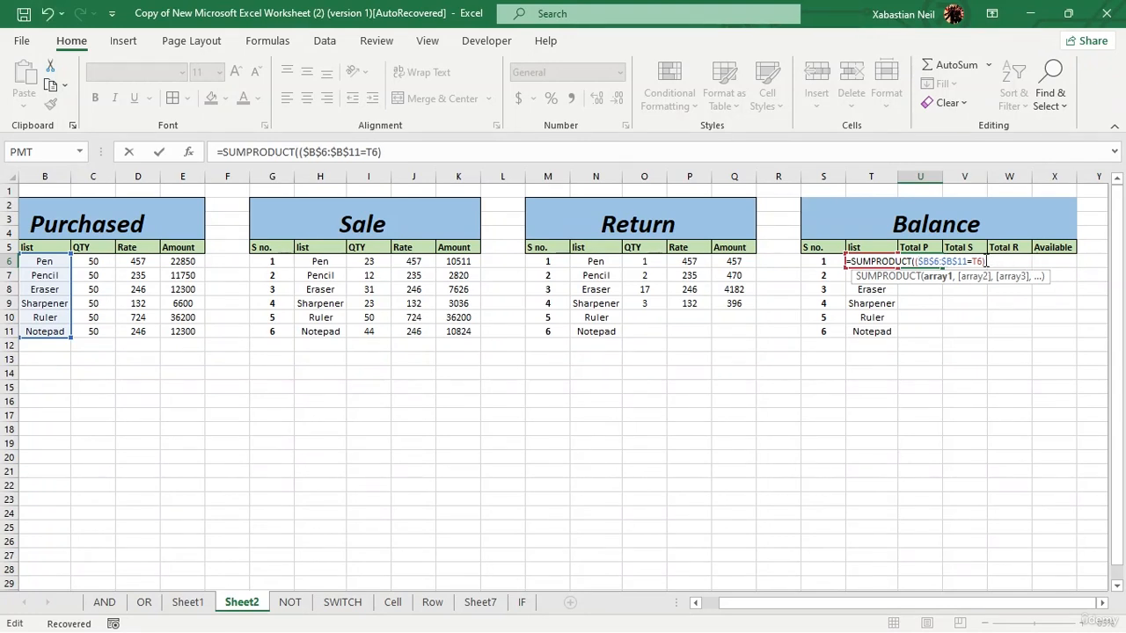
pyautogui.click(985, 261)
pyautogui.moveTo(85, 261); pyautogui.dragTo(84, 328)
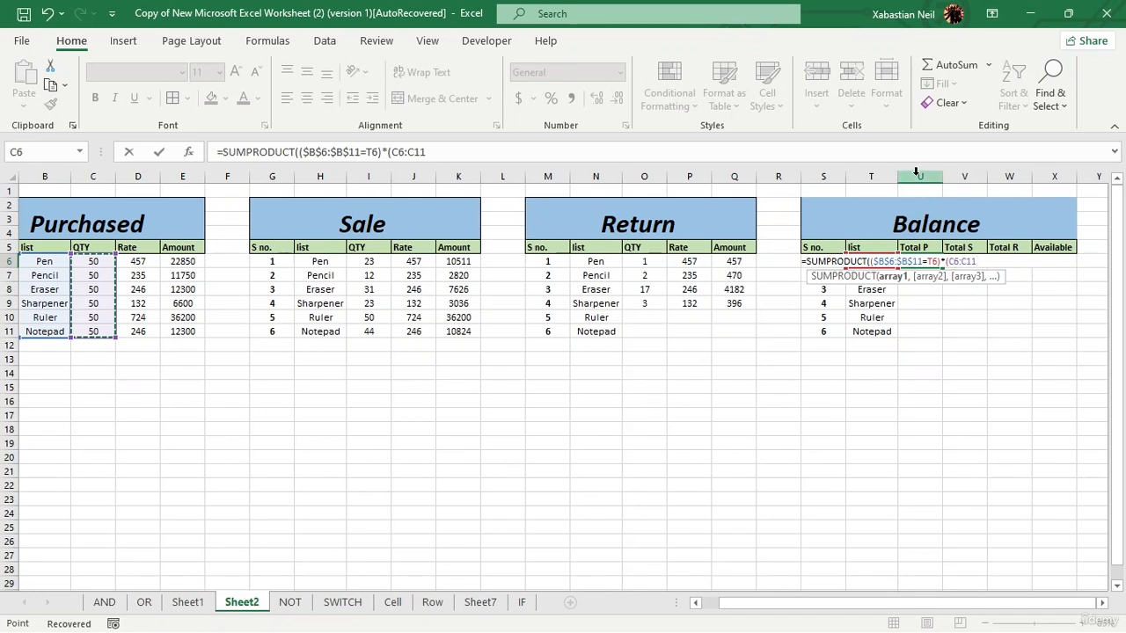
pyautogui.press('F4')
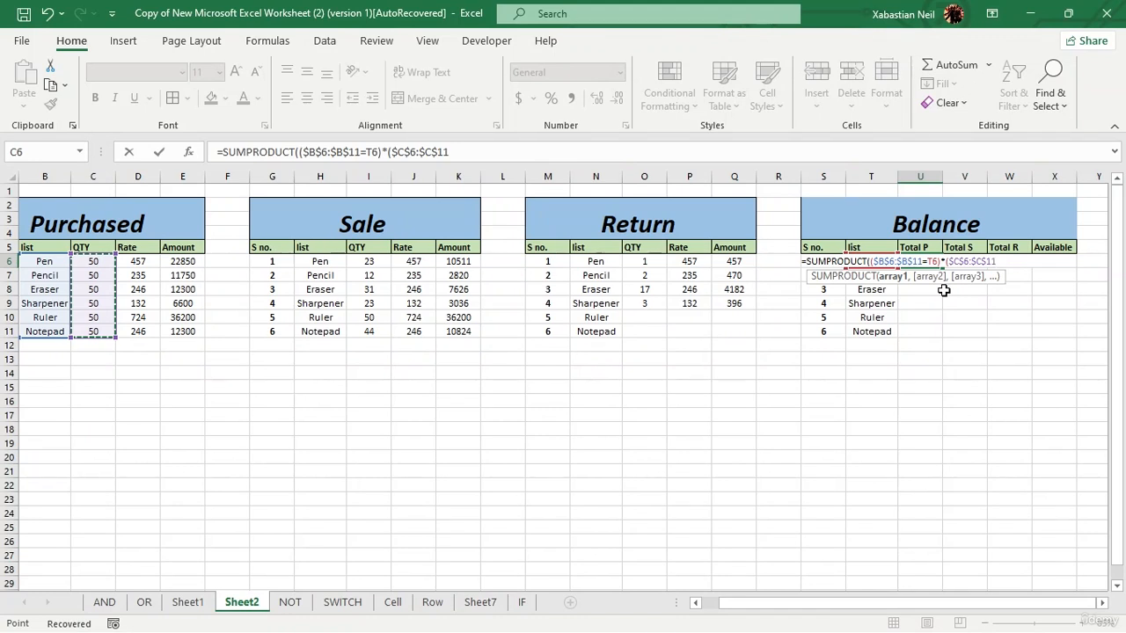
pyautogui.write(')')
pyautogui.press('Return')
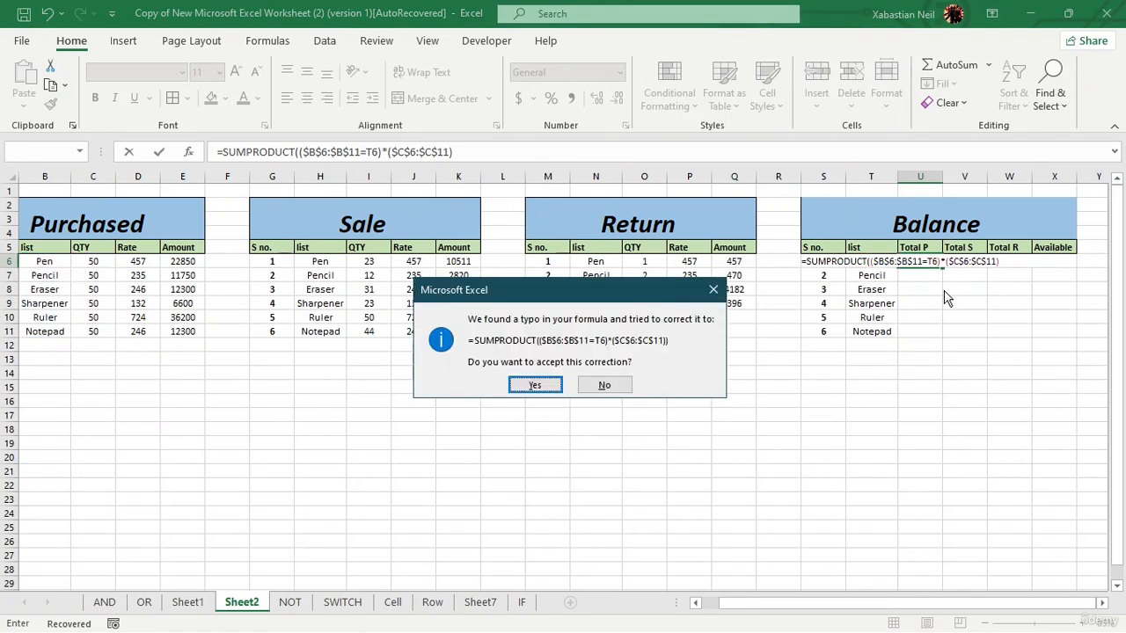
pyautogui.click(522, 381)
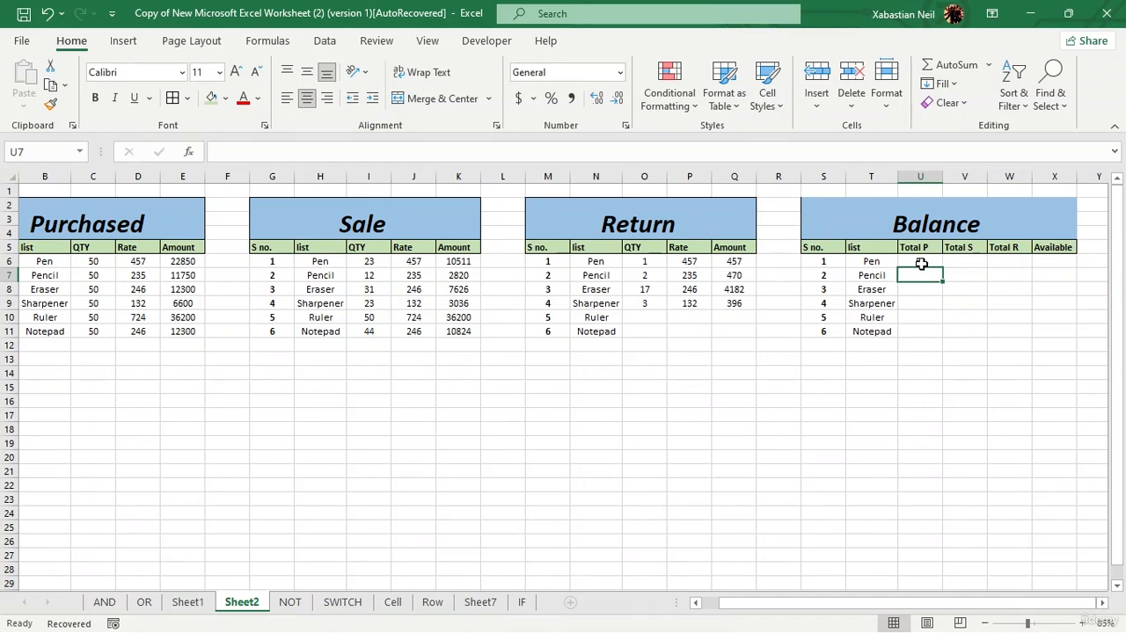
pyautogui.press('Left')
pyautogui.press('Left')
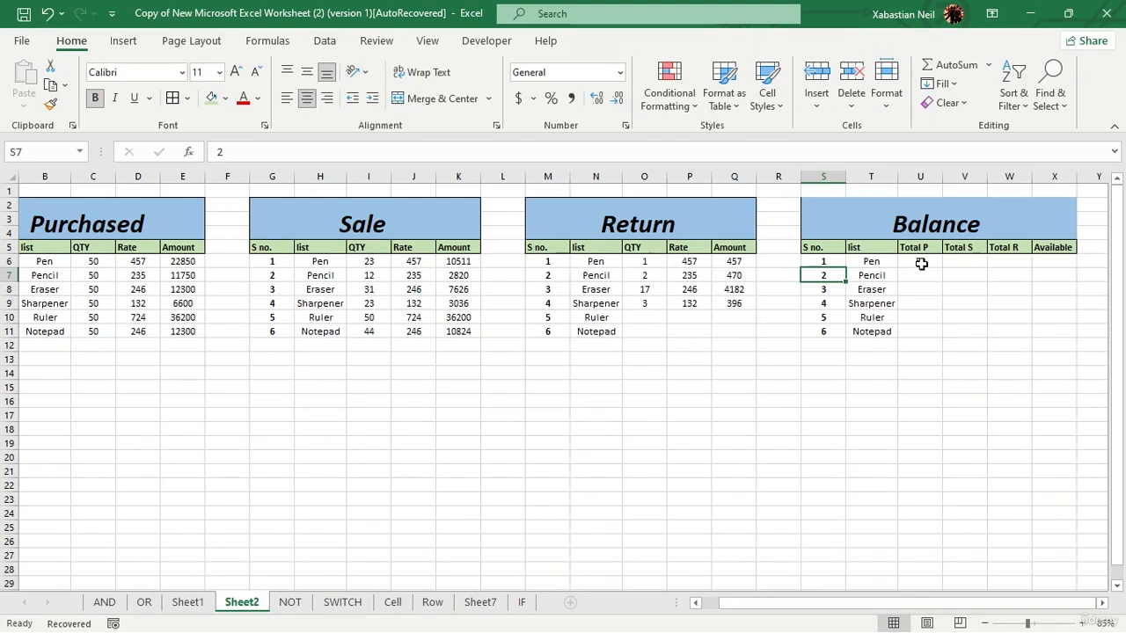
# - Test the Pen row's Total P by pasting Pen over Sharpener (B9) and Notepad (B11) in the Purchased list, and undo both pastes
pyautogui.click(57, 261)
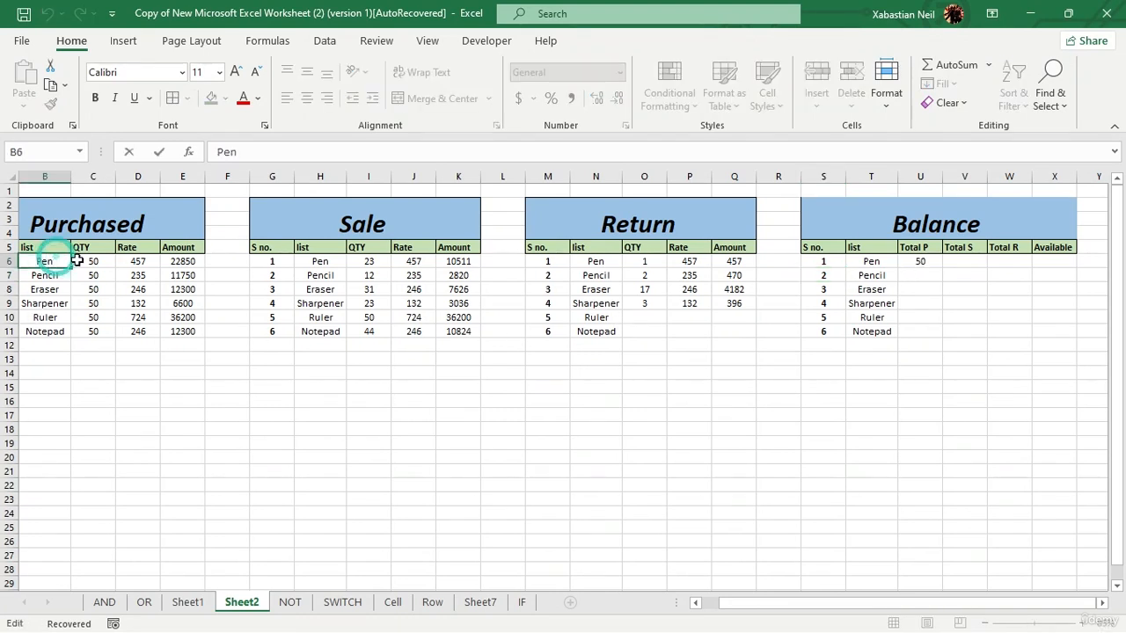
pyautogui.click(59, 315)
pyautogui.click(57, 258)
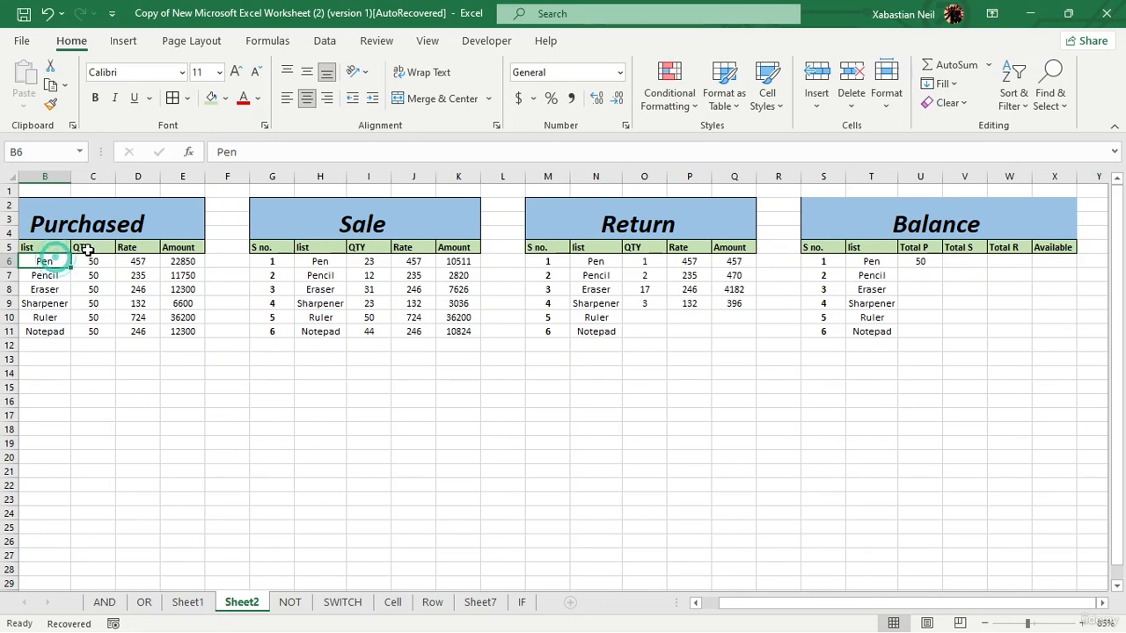
pyautogui.hotkey('ctrl', 'c')
pyautogui.click(93, 330)
pyautogui.click(49, 263)
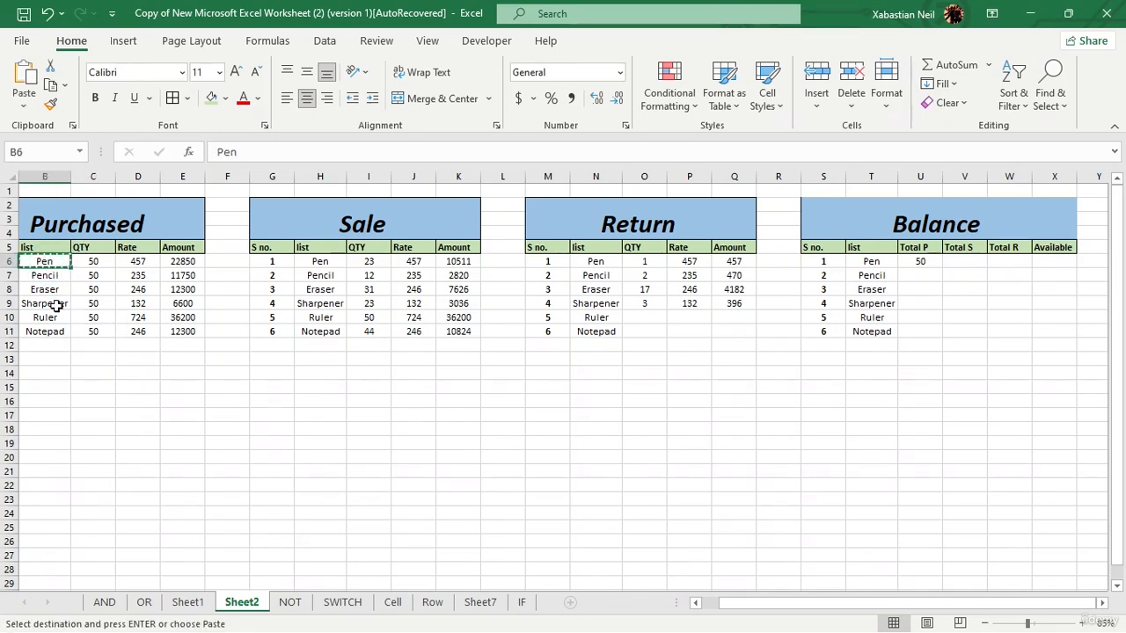
pyautogui.click(56, 303)
pyautogui.click(47, 261)
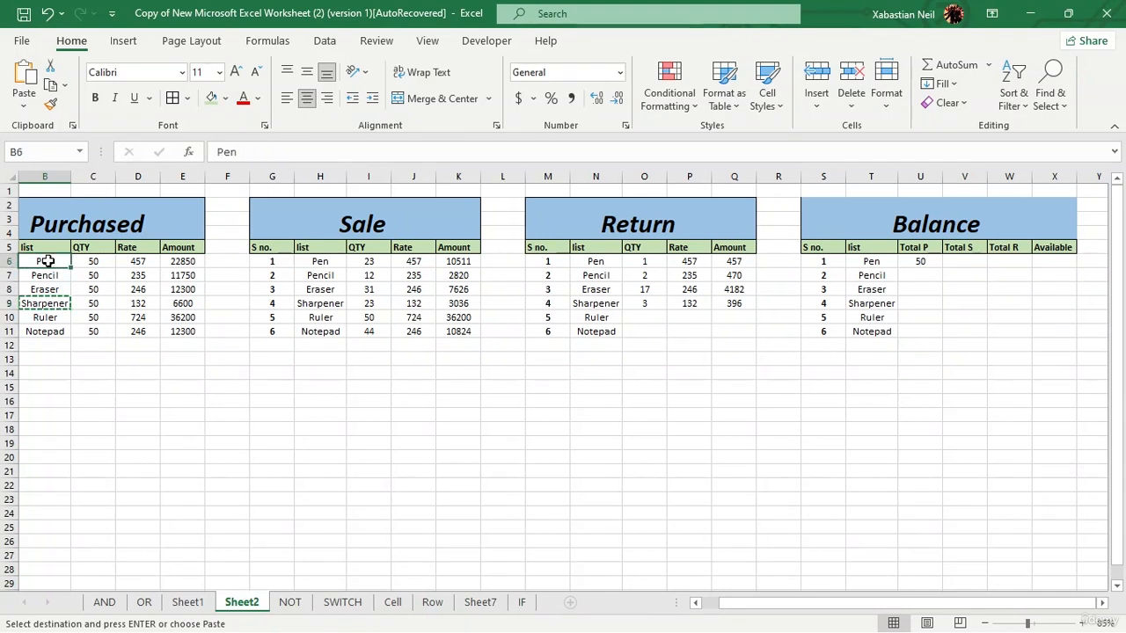
pyautogui.click(52, 301)
pyautogui.hotkey('ctrl', 'v')
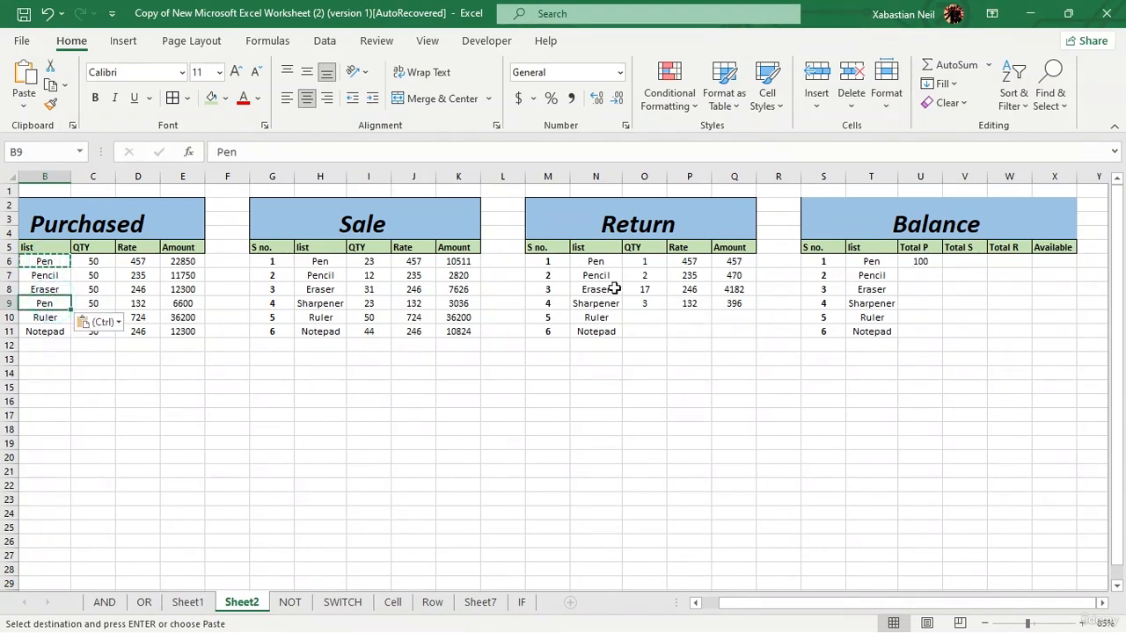
pyautogui.click(53, 334)
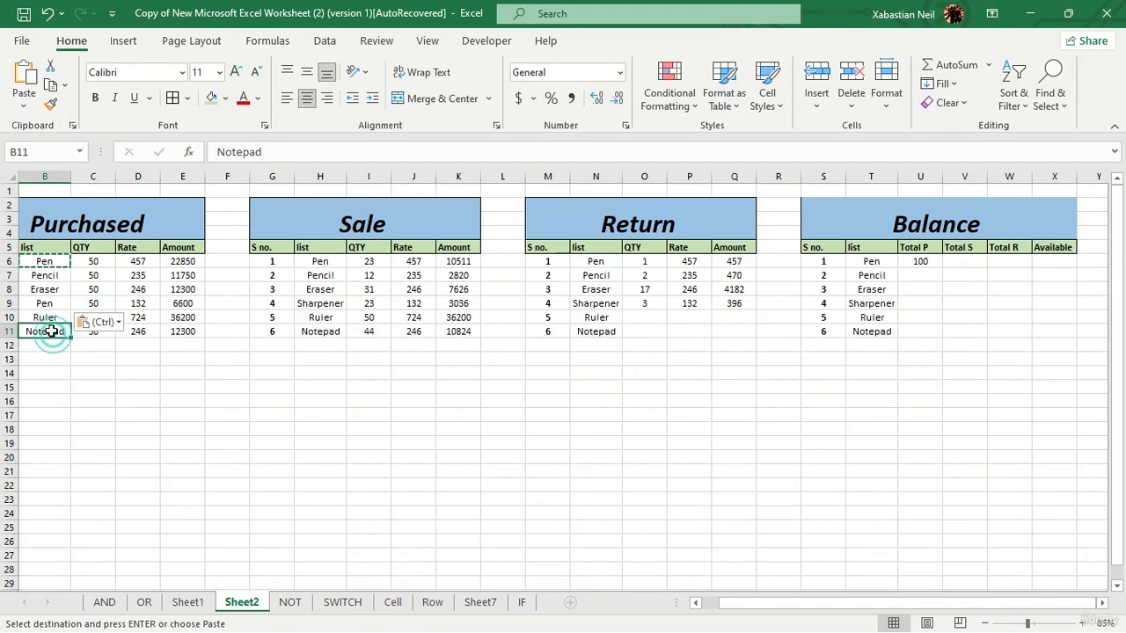
pyautogui.hotkey('ctrl', 'v')
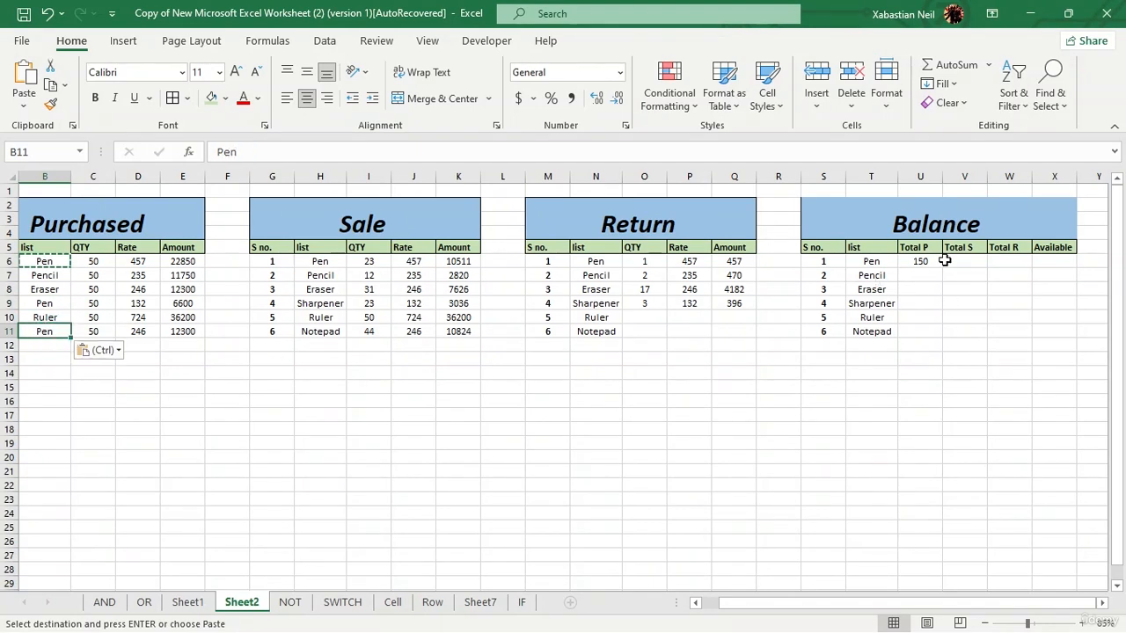
pyautogui.click(48, 14)
pyautogui.click(47, 14)
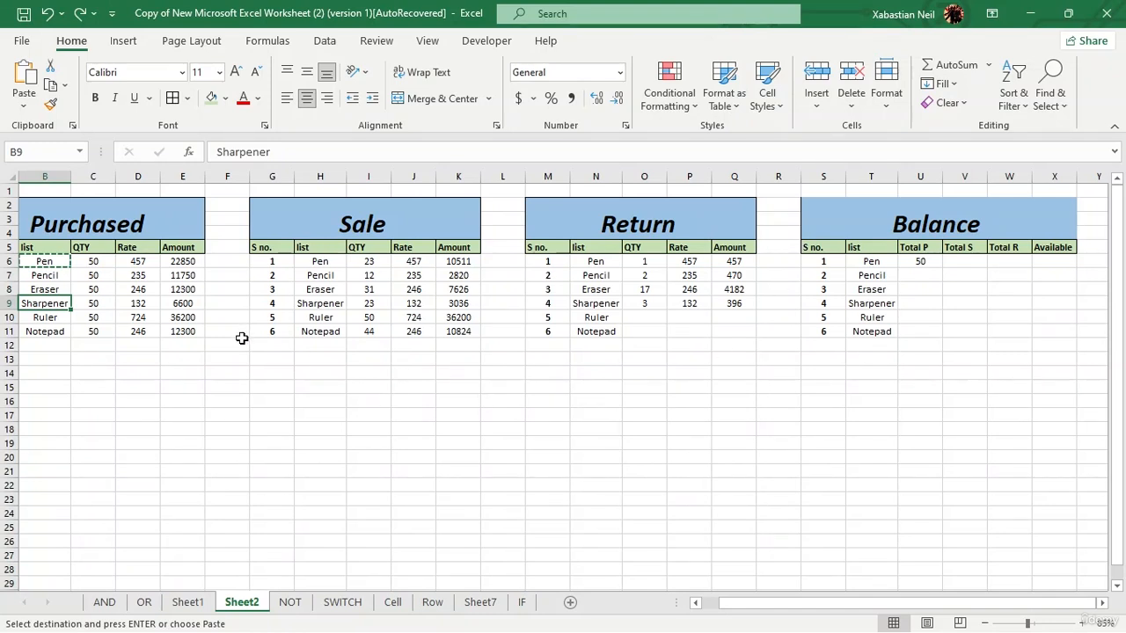
# - Fill the Pen row's Total P formula in U6 down through the Notepad row, U11
pyautogui.click(922, 262)
pyautogui.doubleClick(943, 266)
pyautogui.click(1009, 332)
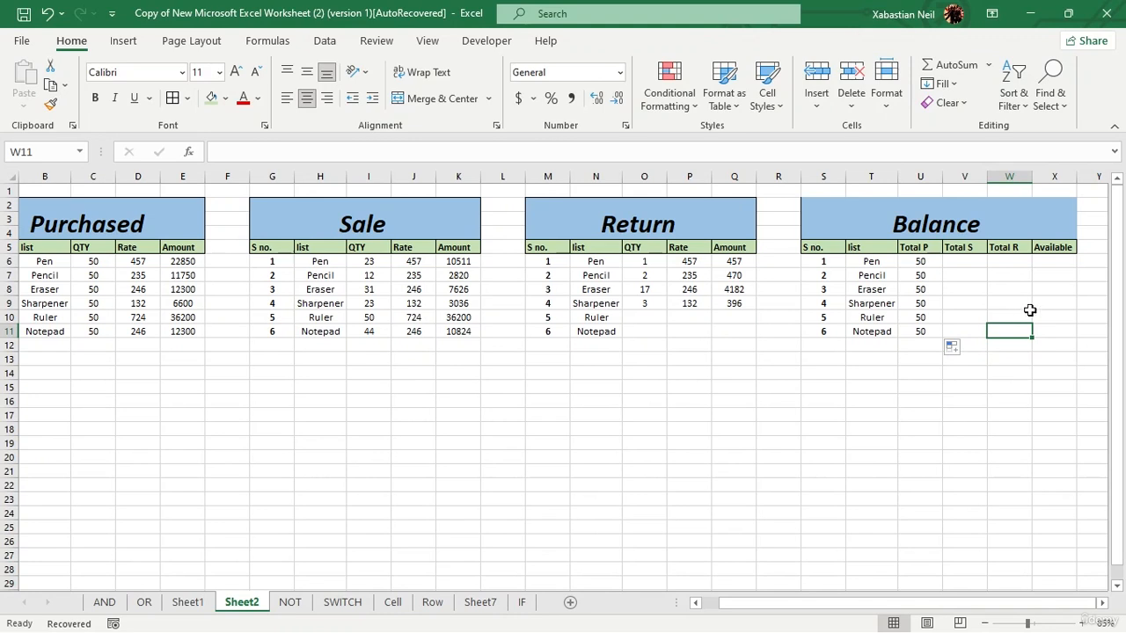
# - Begin the Pen row's Total S formula in V6 as =SUMPRODUCT(($I$6:$I$11=T6)*(
pyautogui.doubleClick(977, 261)
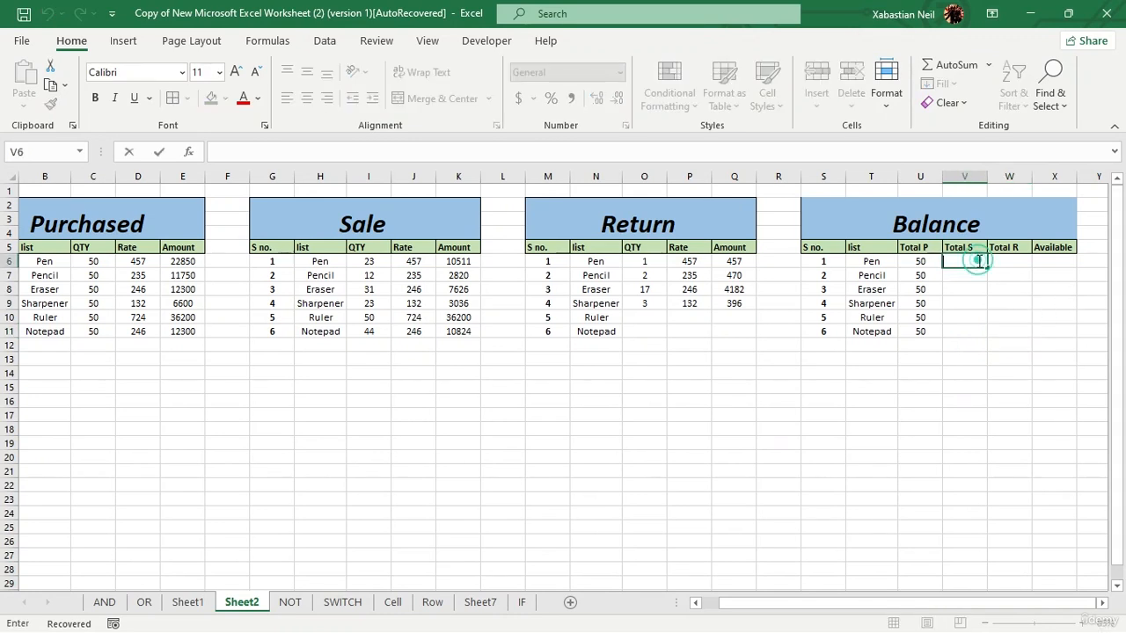
pyautogui.write('=sum')
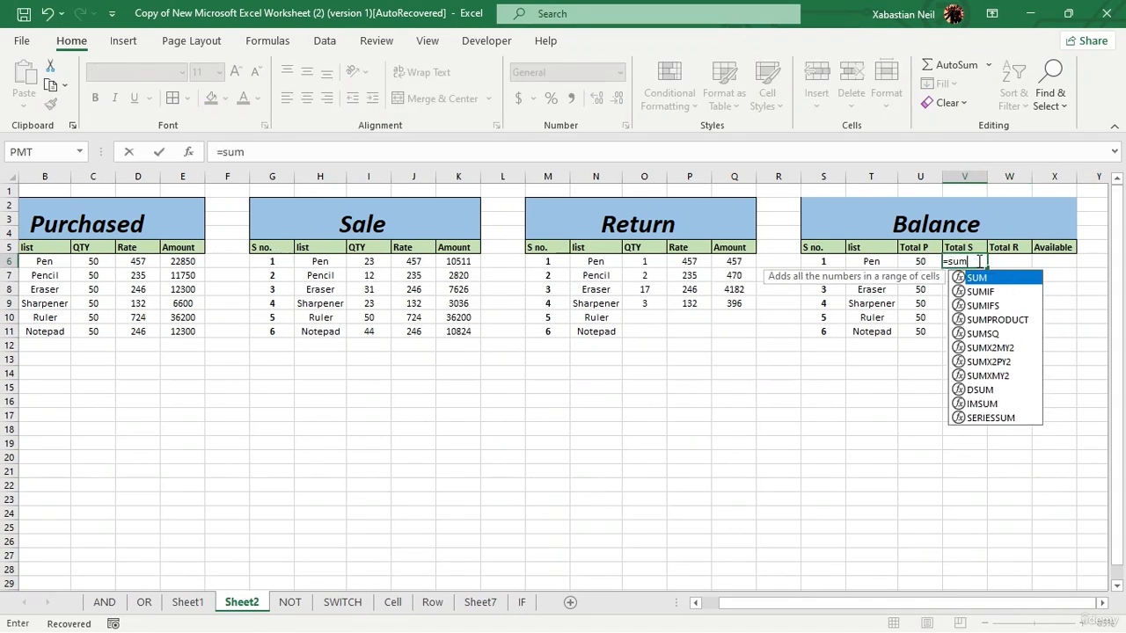
pyautogui.doubleClick(1026, 316)
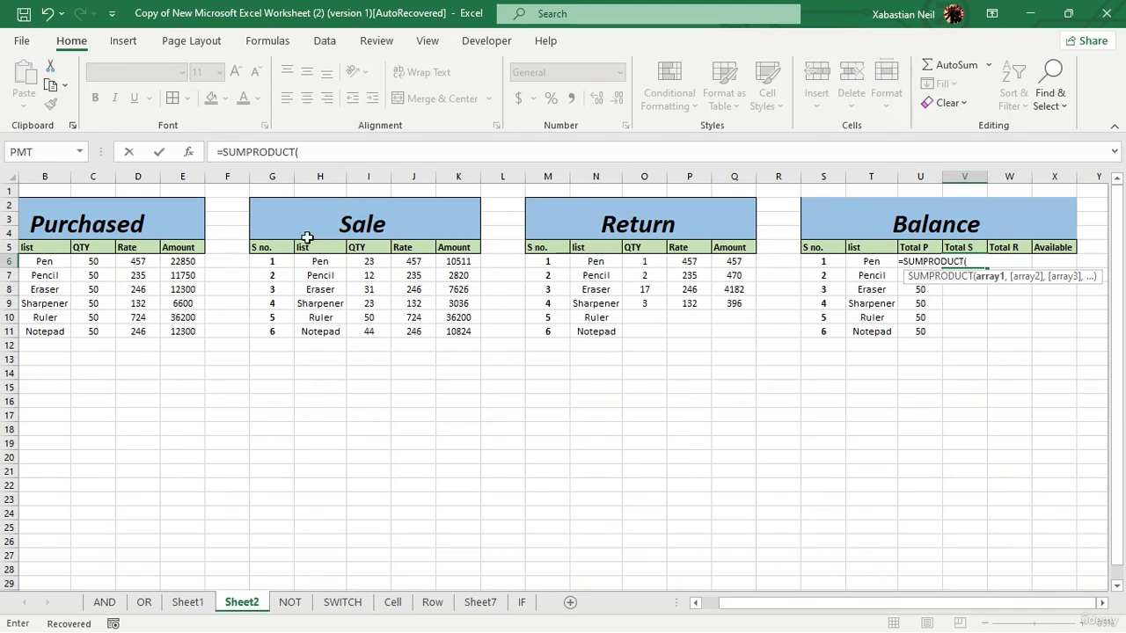
pyautogui.moveTo(360, 261); pyautogui.dragTo(368, 331)
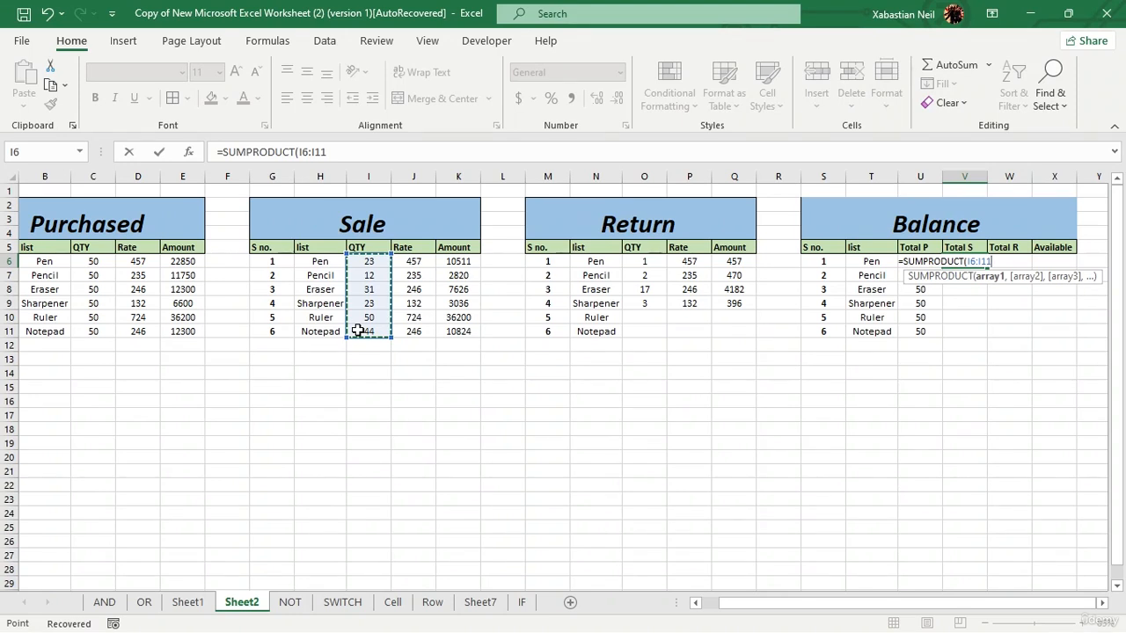
pyautogui.press('F4')
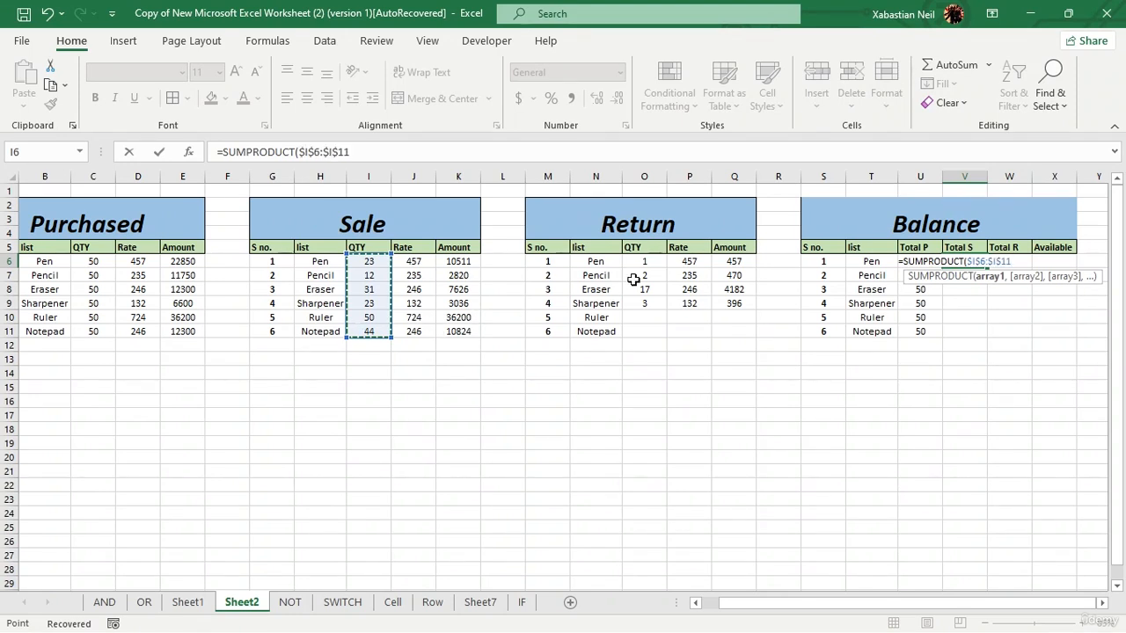
pyautogui.click(969, 264)
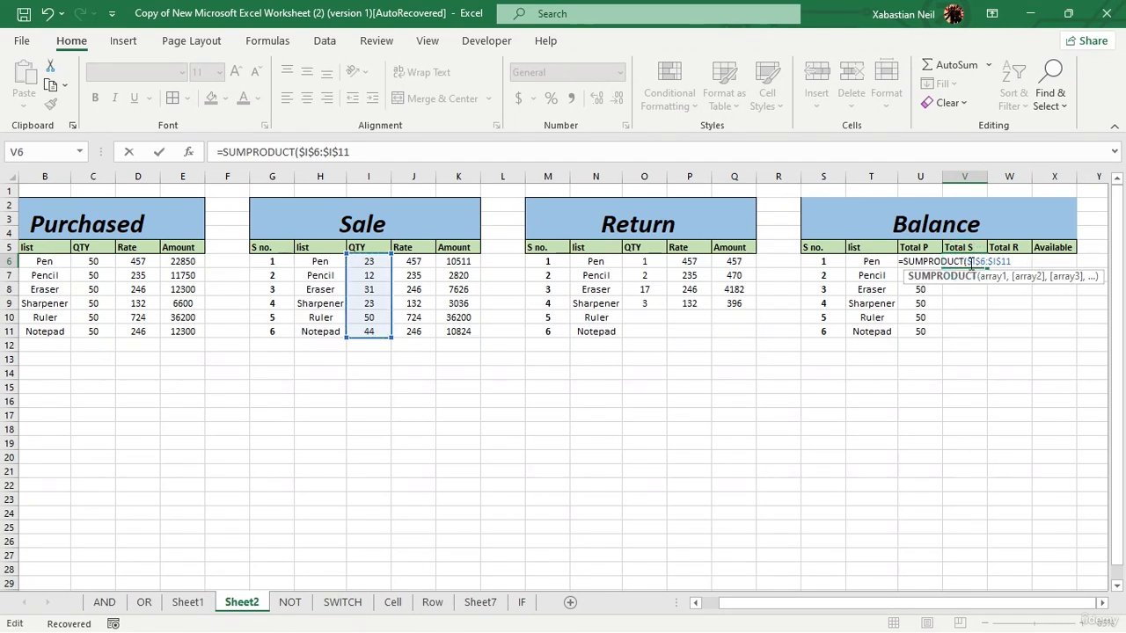
pyautogui.write('(')
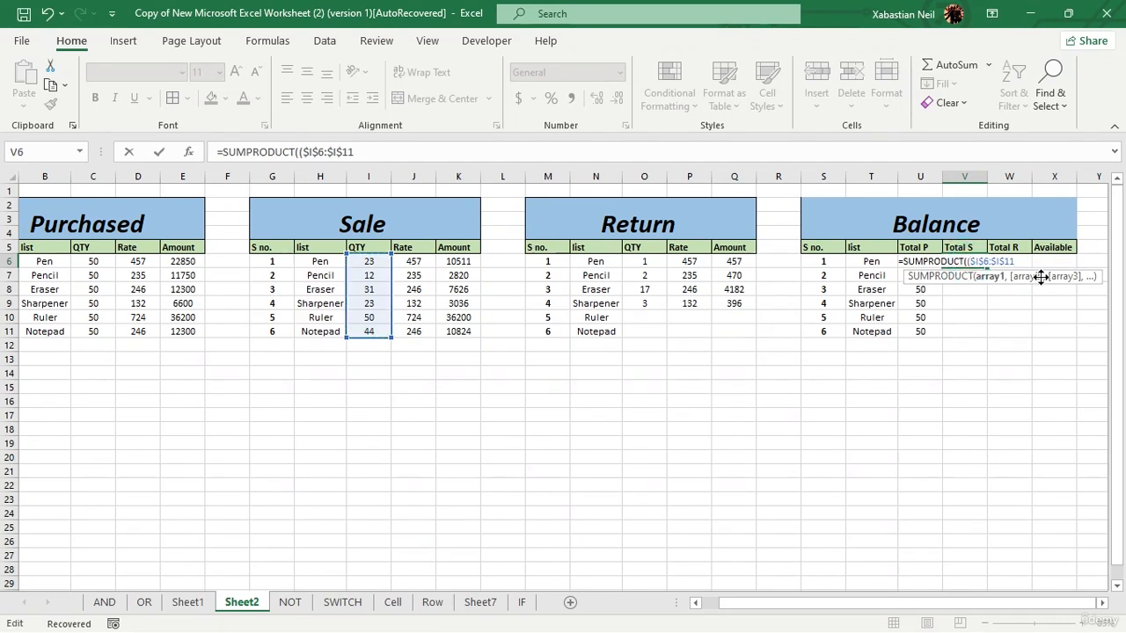
pyautogui.click(1020, 261)
pyautogui.write('T6')
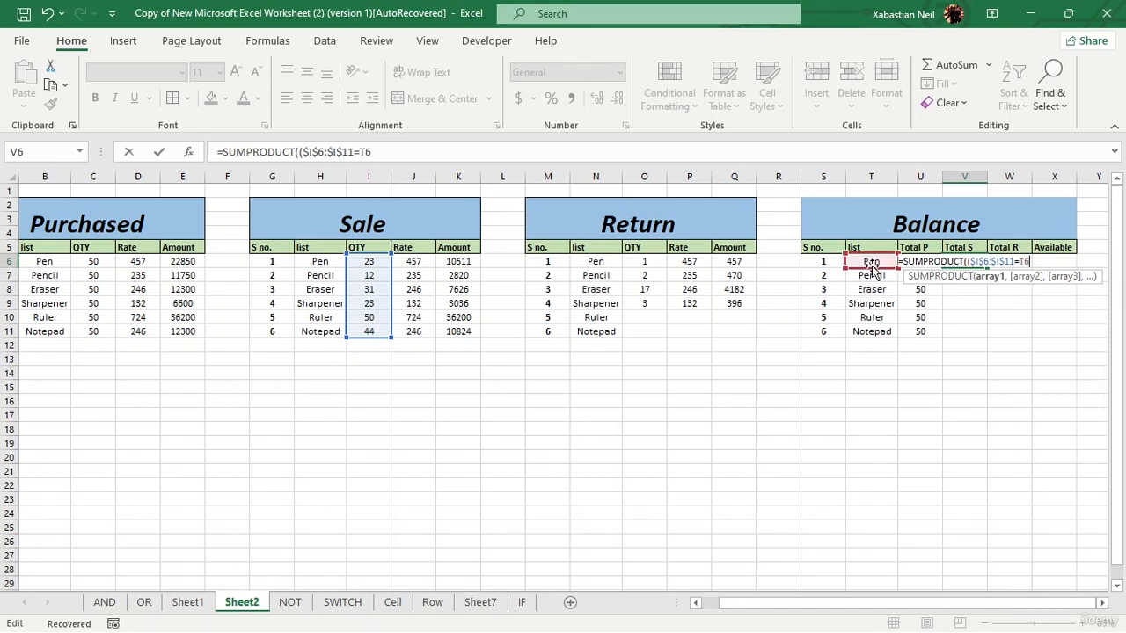
pyautogui.write(')*(')
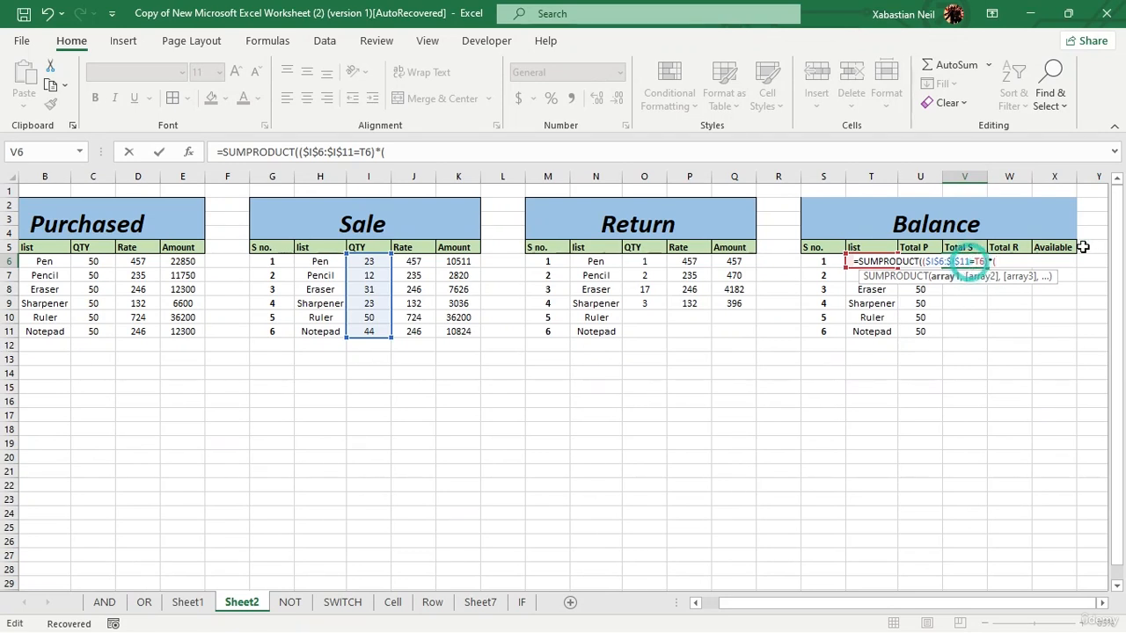
# - Replace the range compared with T6 in the V6 formula with the Sale item list, $H$6:$H$11
pyautogui.press('BackSpace')
pyautogui.press('BackSpace')
pyautogui.press('BackSpace')
pyautogui.press('BackSpace')
pyautogui.press('BackSpace')
pyautogui.press('BackSpace')
pyautogui.press('BackSpace')
pyautogui.press('BackSpace')
pyautogui.press('BackSpace')
pyautogui.press('BackSpace')
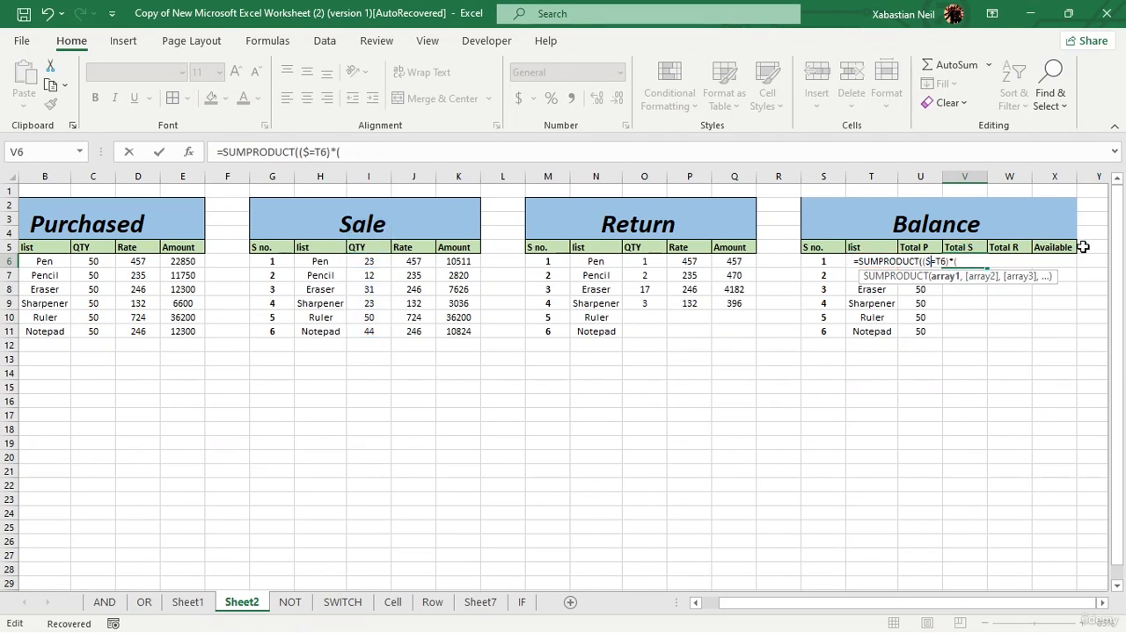
pyautogui.moveTo(321, 261); pyautogui.dragTo(325, 332)
pyautogui.press('F4')
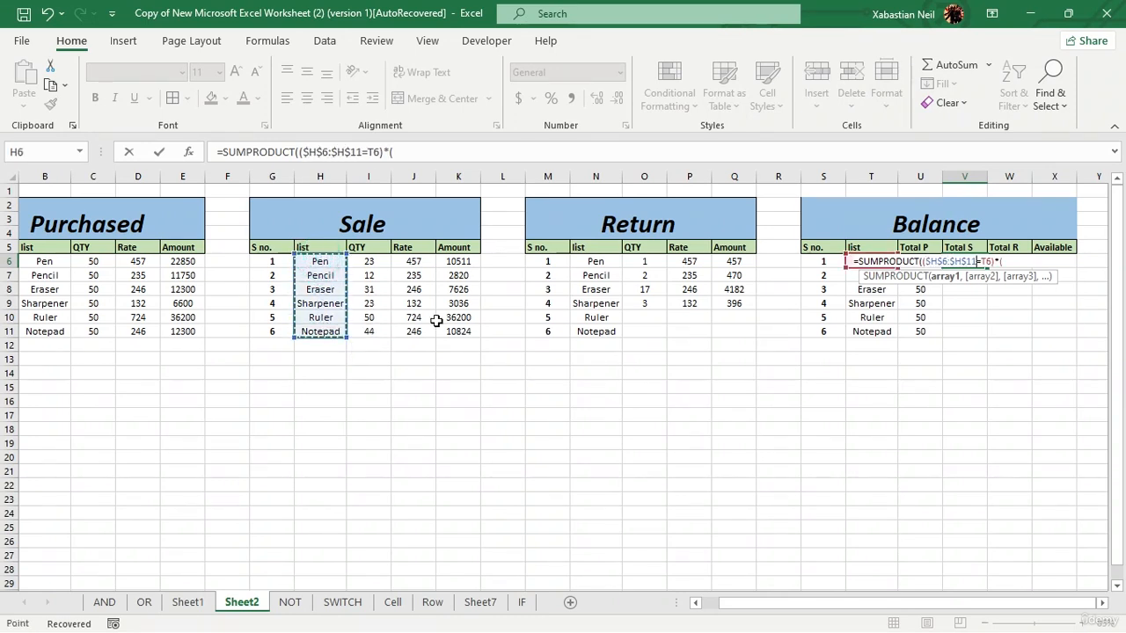
# - Complete the V6 formula with the Sale quantities as =SUMPRODUCT(($H$6:$H$11=T6)*($I$6:$I$11))
pyautogui.click(1016, 266)
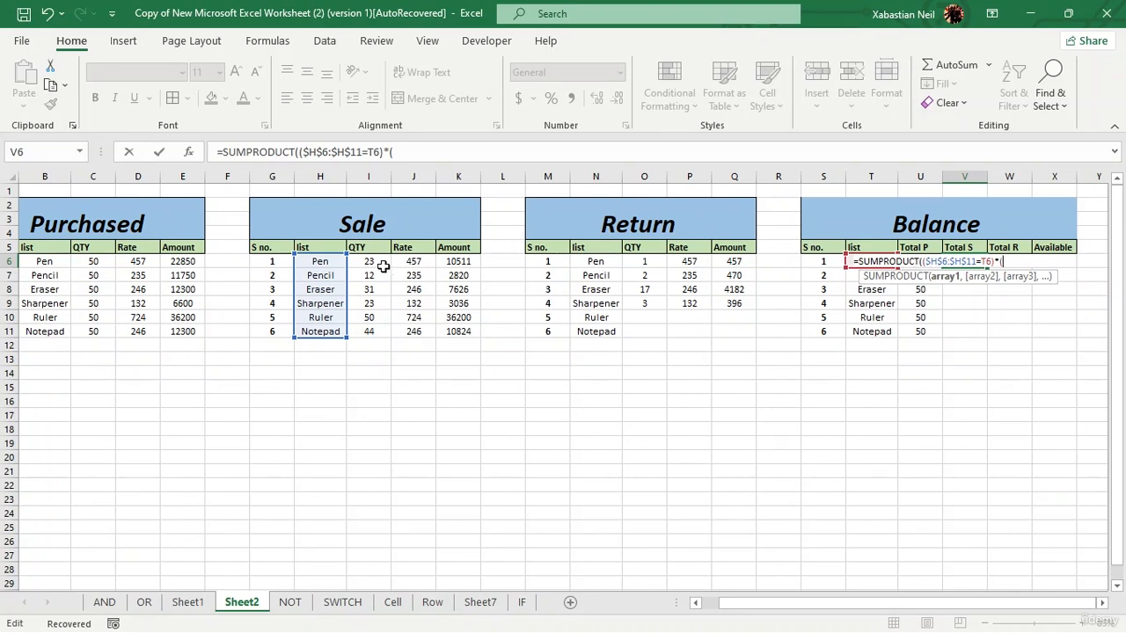
pyautogui.moveTo(375, 263); pyautogui.dragTo(376, 331)
pyautogui.press('F5')
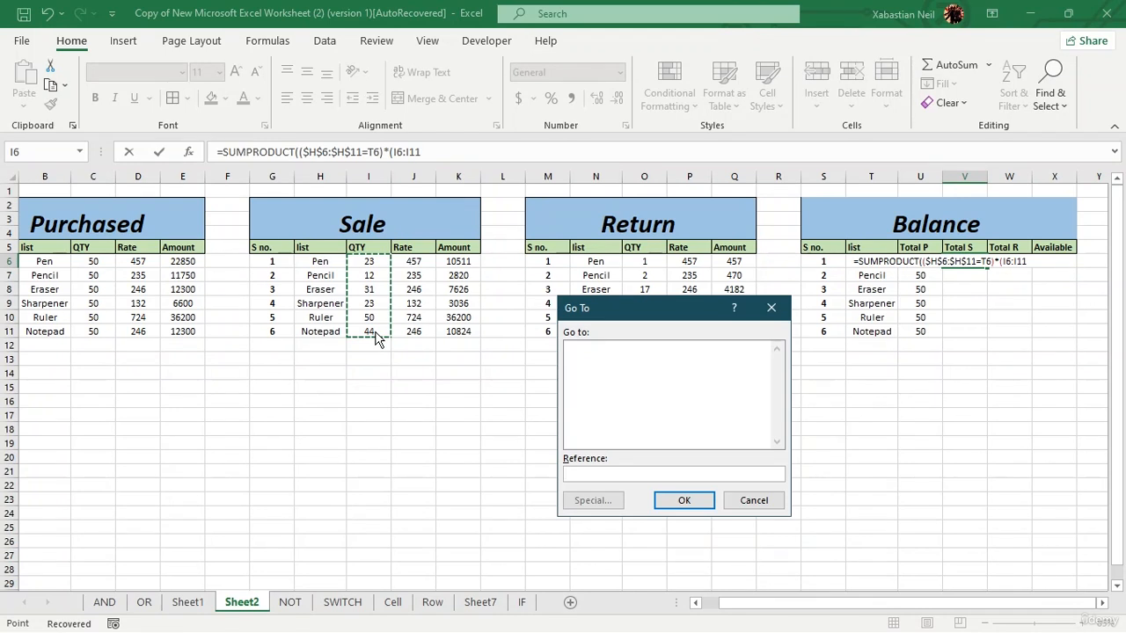
pyautogui.click(768, 308)
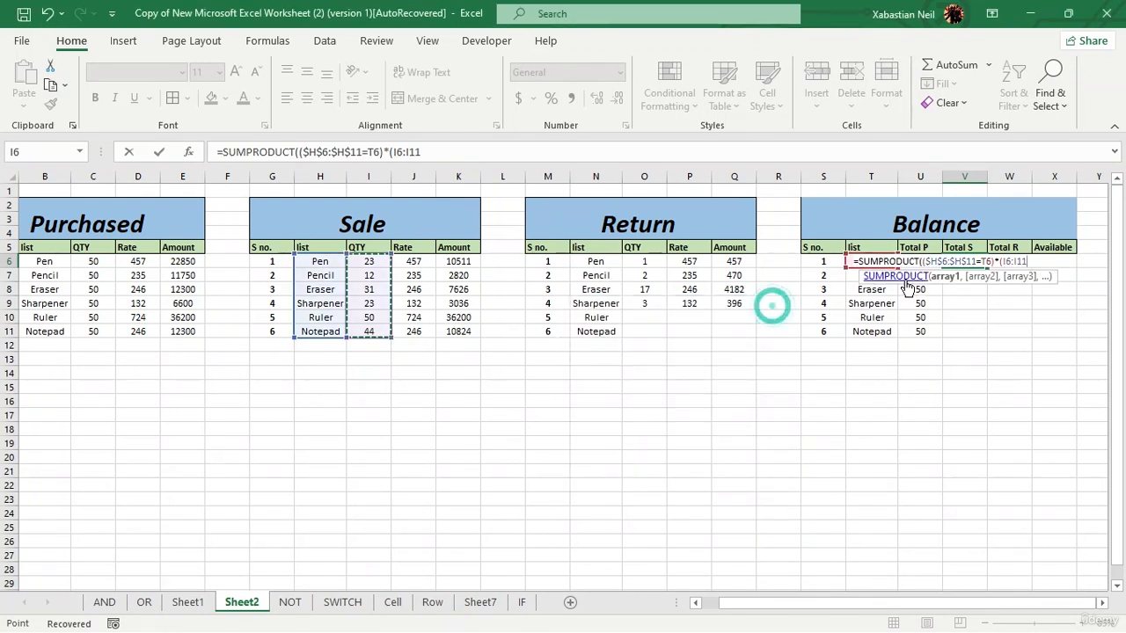
pyautogui.press('F4')
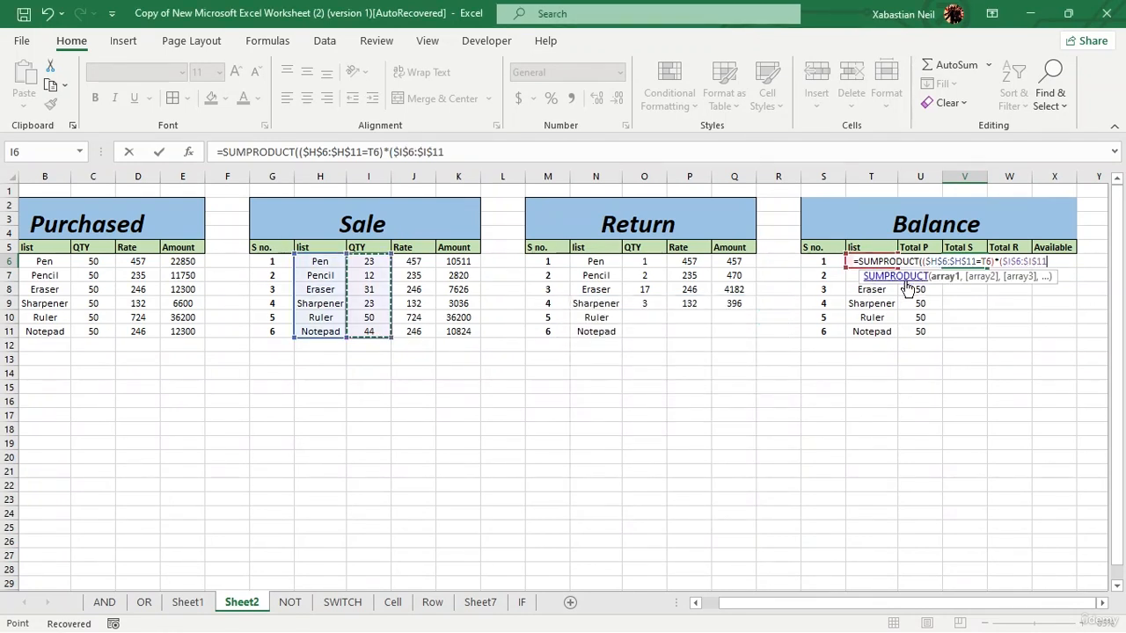
pyautogui.write(')')
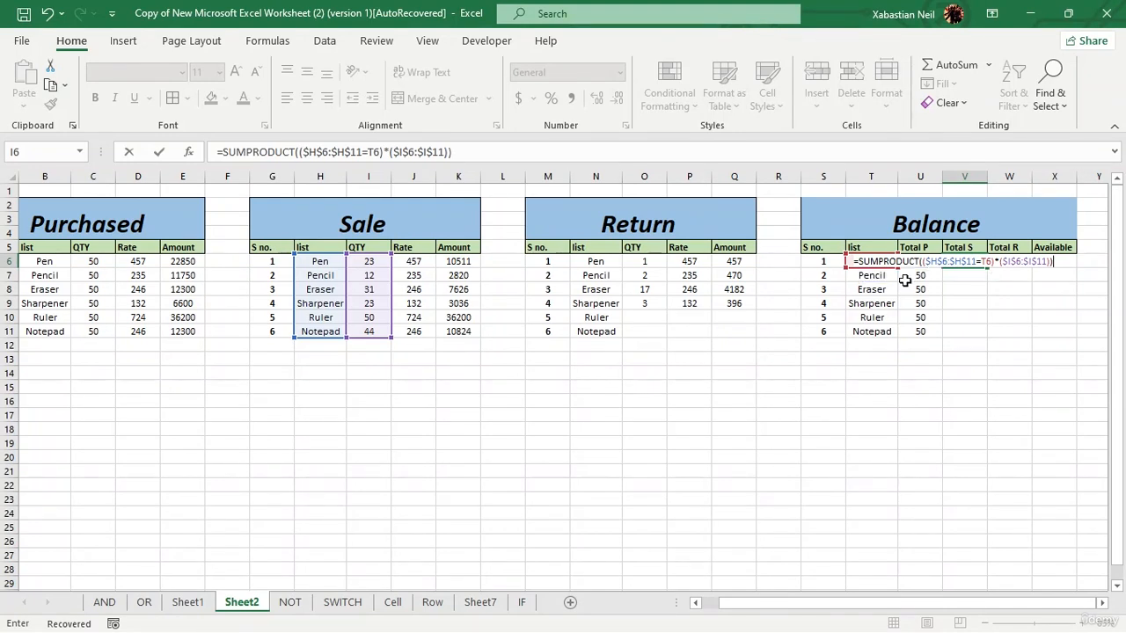
pyautogui.press('Return')
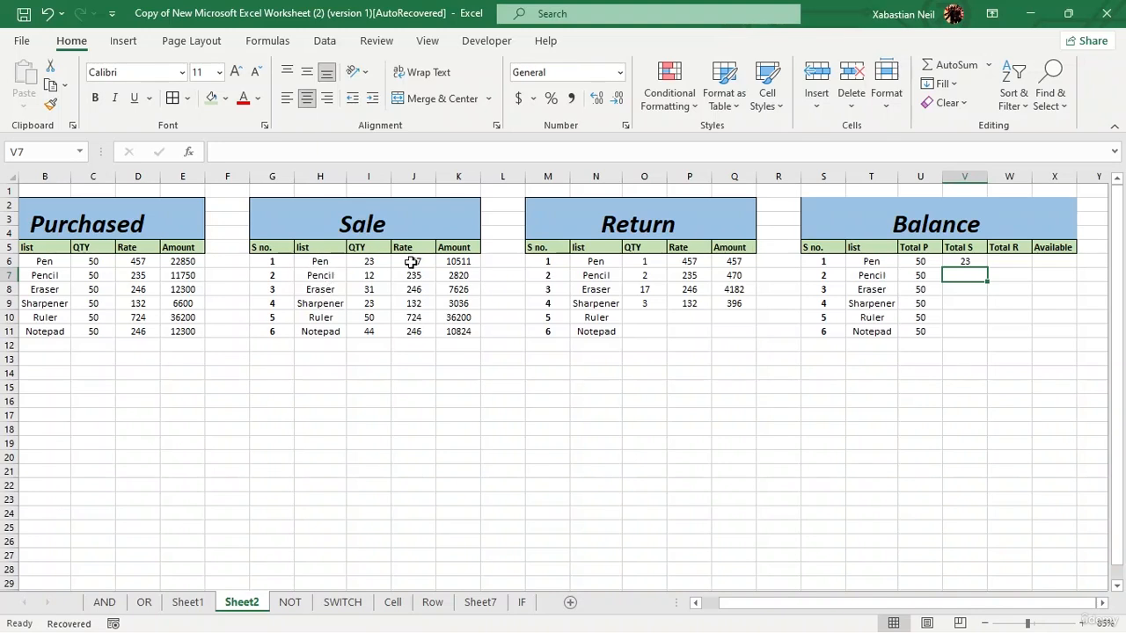
# - Test the Pen row's Total S by pasting Pen over Sharpener (H9) and Notepad (H11) in the Sale list, and undo both pastes
pyautogui.click(327, 261)
pyautogui.hotkey('ctrl', 'c')
pyautogui.click(333, 304)
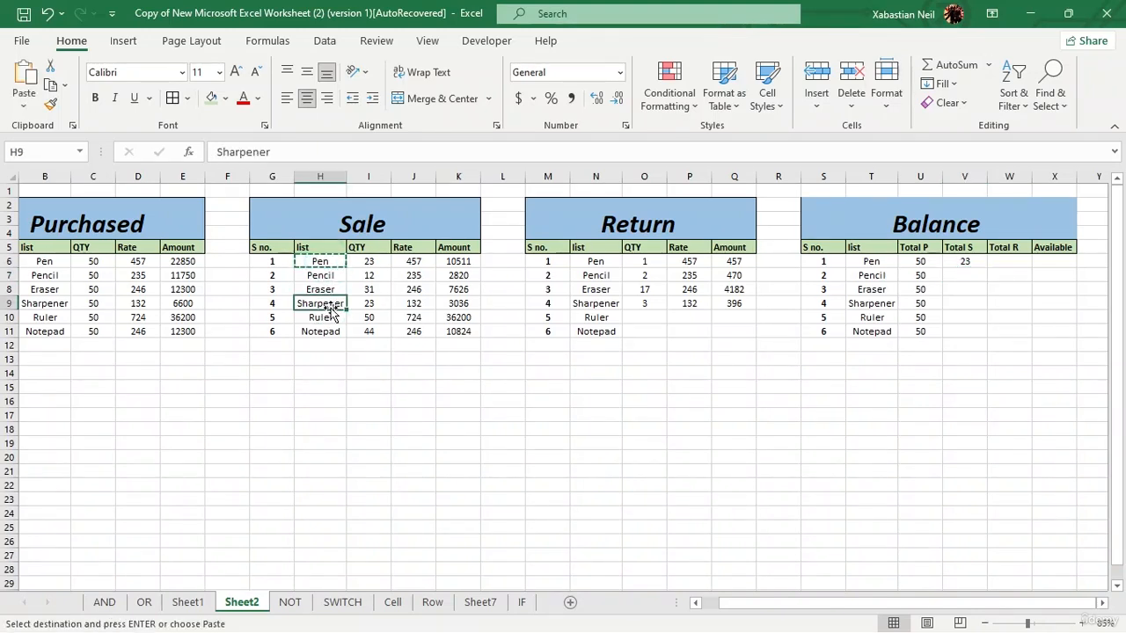
pyautogui.hotkey('ctrl', 'v')
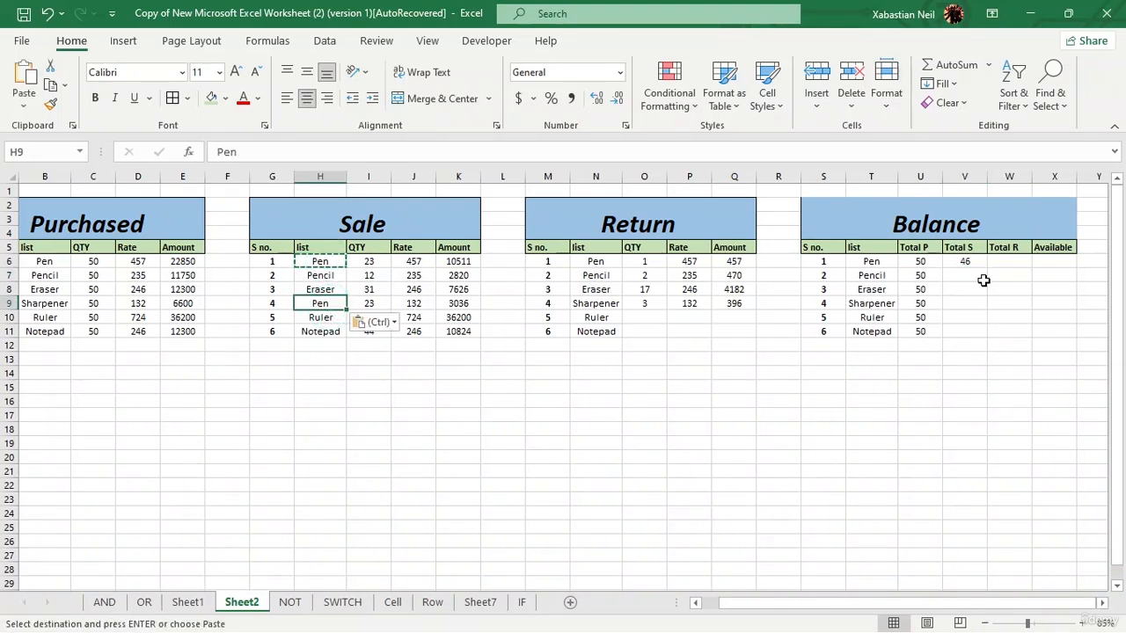
pyautogui.click(320, 332)
pyautogui.hotkey('ctrl', 'v')
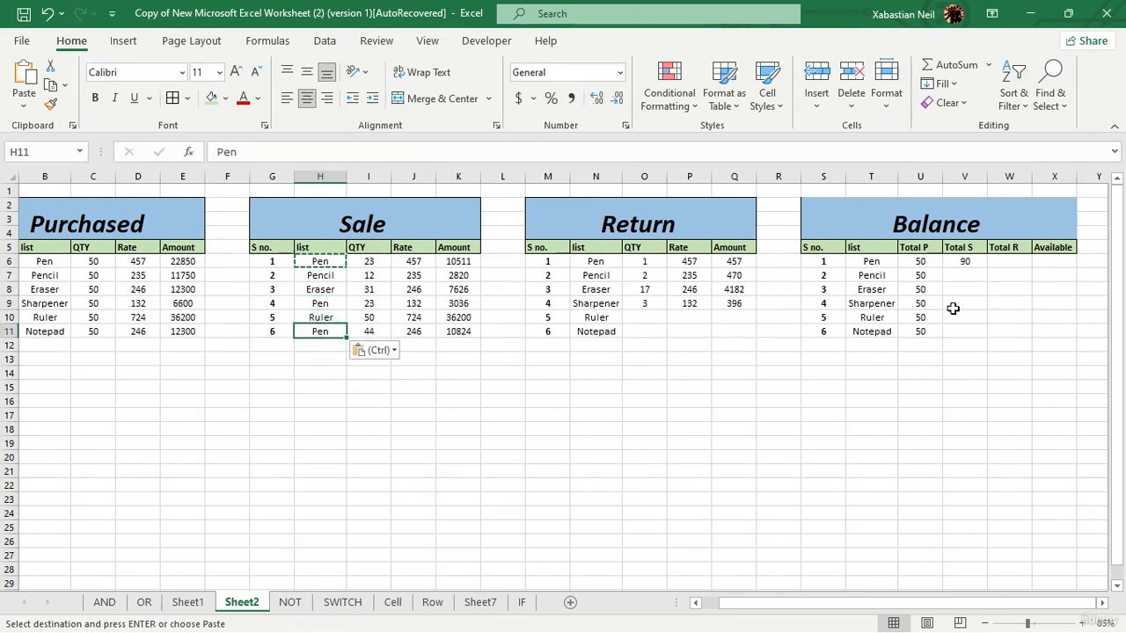
pyautogui.click(48, 16)
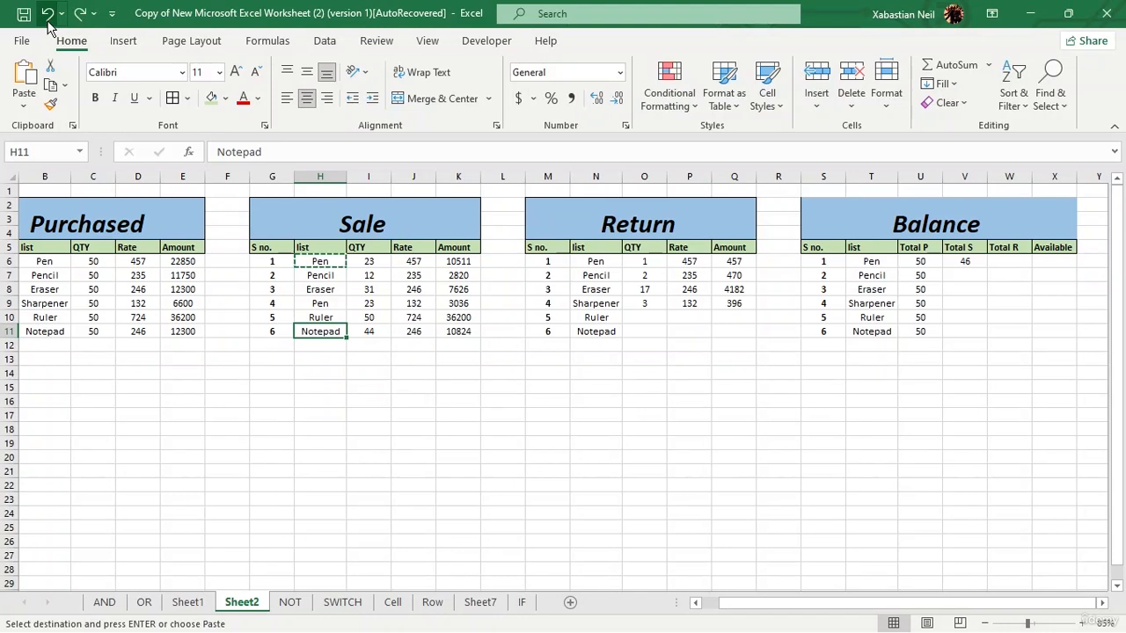
pyautogui.click(48, 16)
# - Fill the Pen row's Total S formula in V6 down through the Notepad row, V11
pyautogui.click(965, 260)
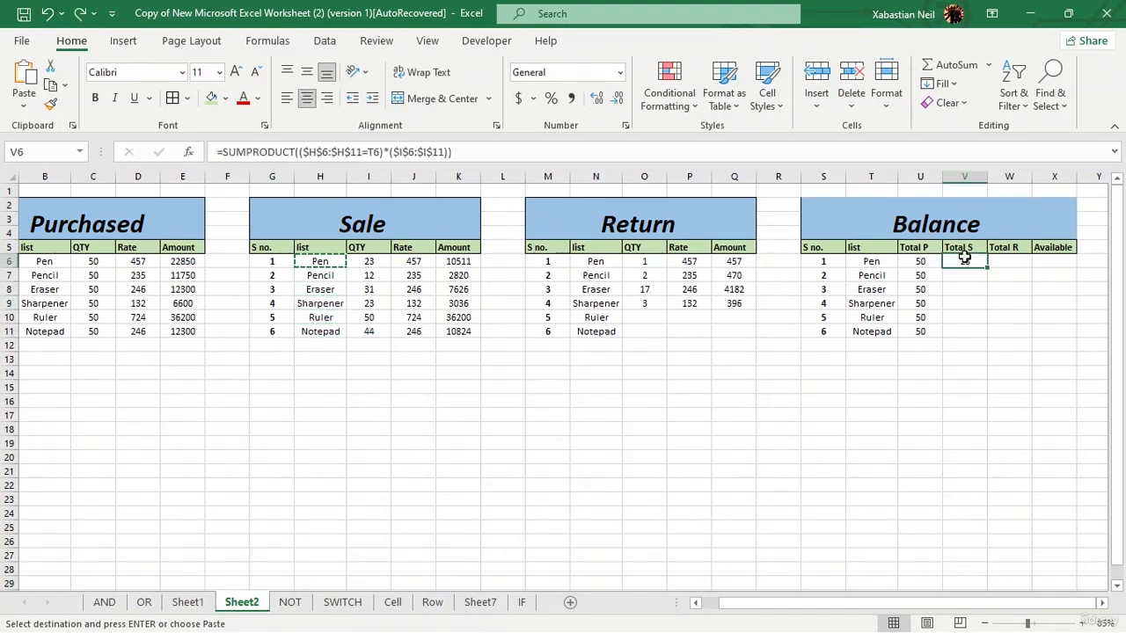
pyautogui.doubleClick(988, 267)
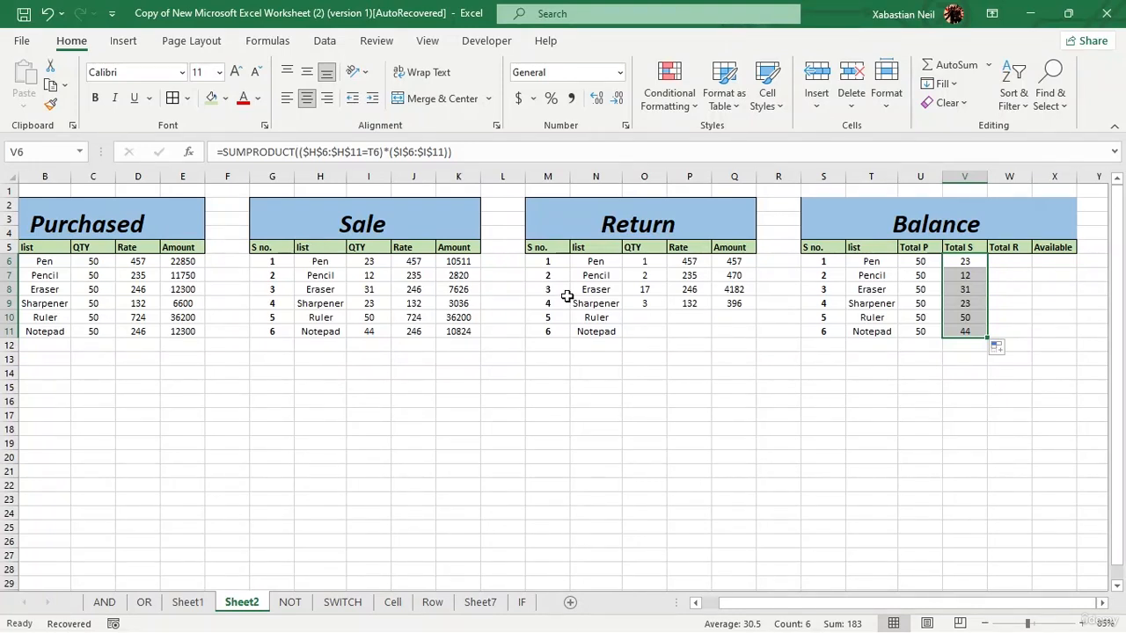
# - Start a SUMPRODUCT formula in the Pen row's Total R cell, W6
pyautogui.doubleClick(1014, 262)
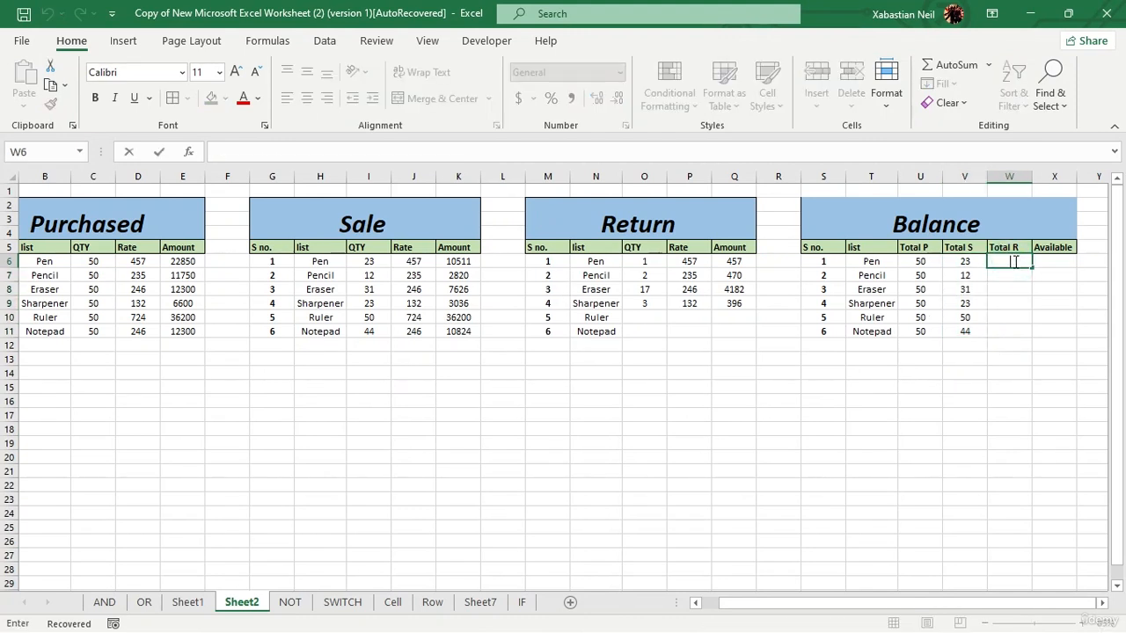
pyautogui.write('=')
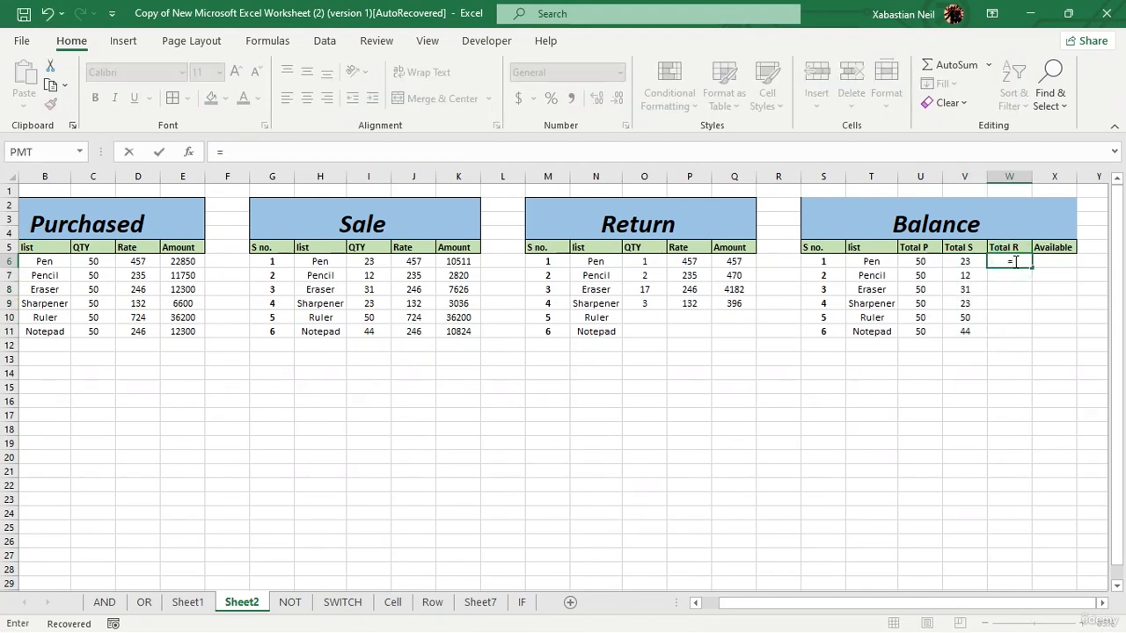
pyautogui.write('sumprod')
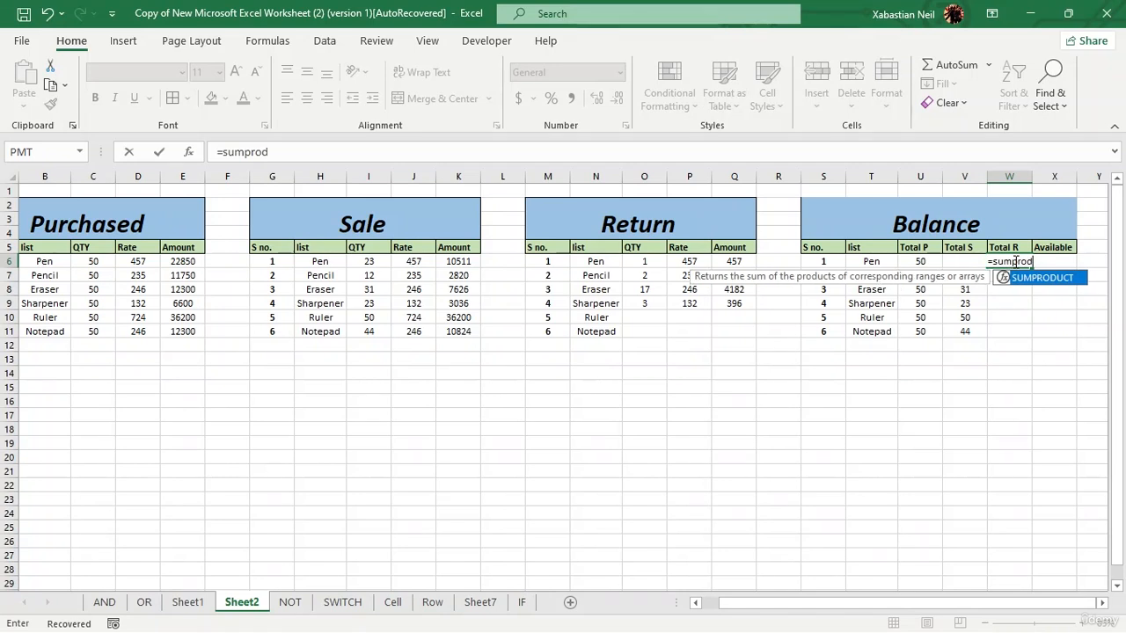
pyautogui.press('Tab')
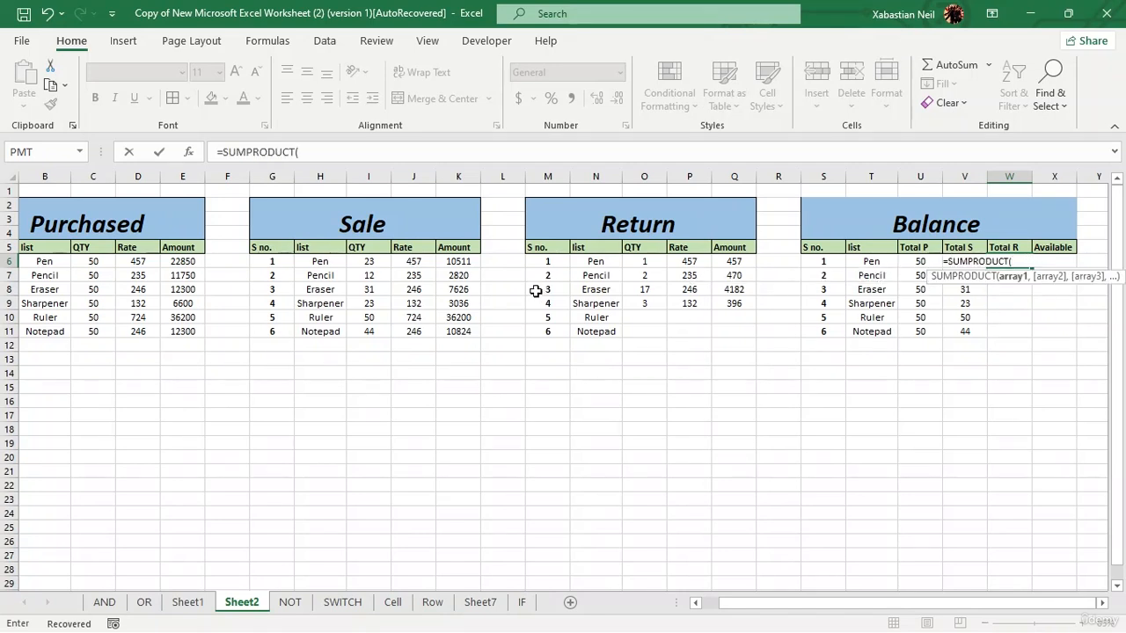
pyautogui.moveTo(589, 259); pyautogui.dragTo(604, 331)
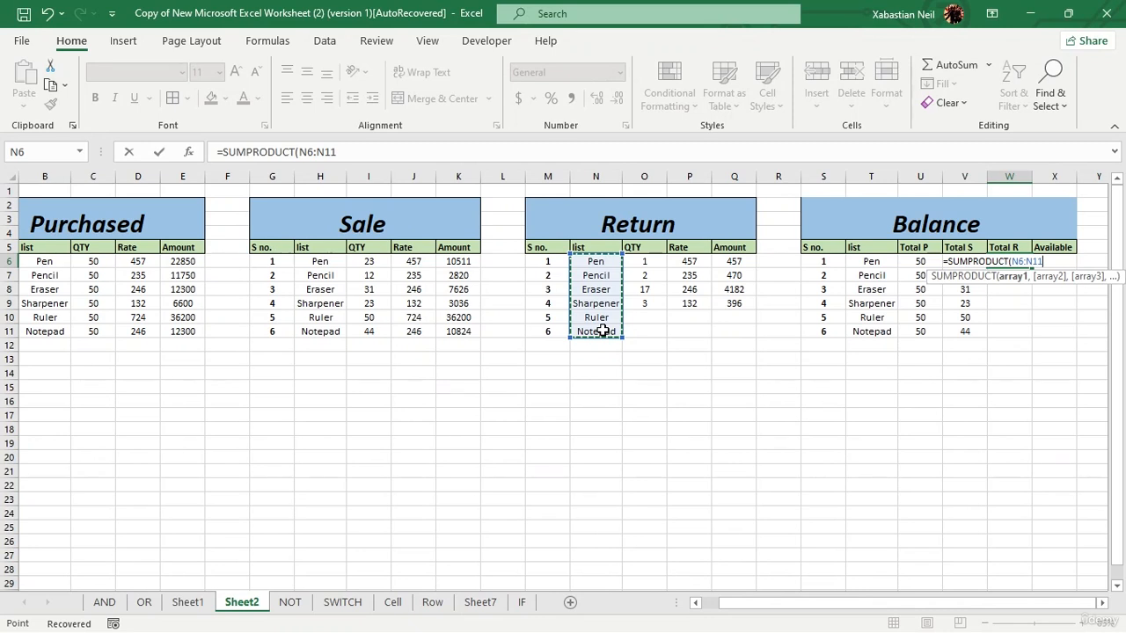
pyautogui.press('F4')
pyautogui.press('Left')
pyautogui.press('Left')
pyautogui.press('Left')
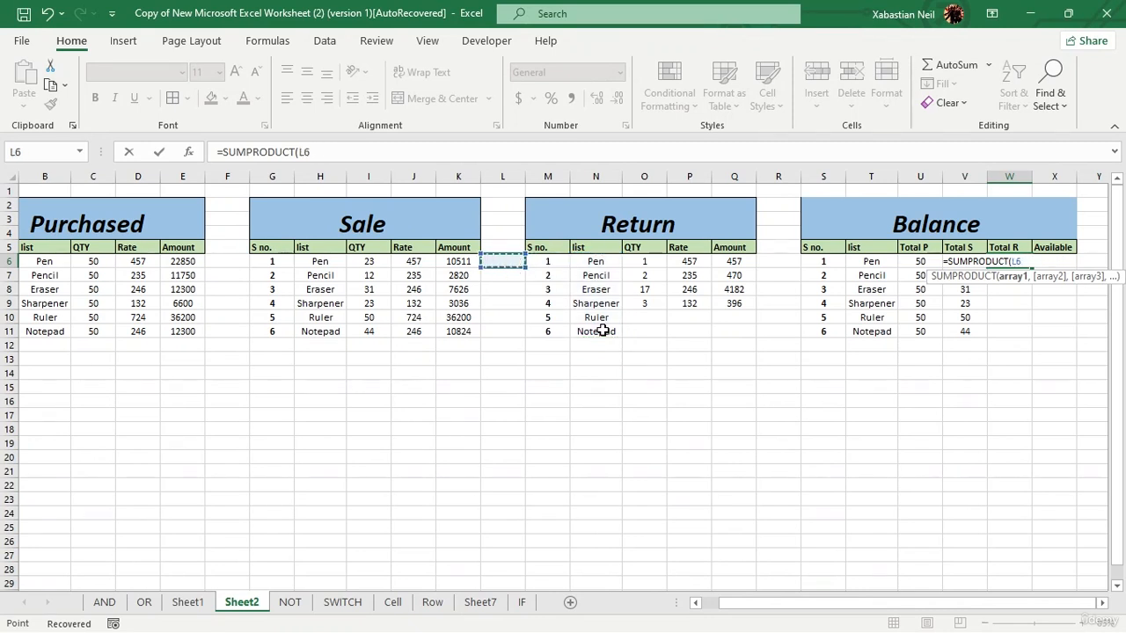
pyautogui.press('Right')
pyautogui.press('Right')
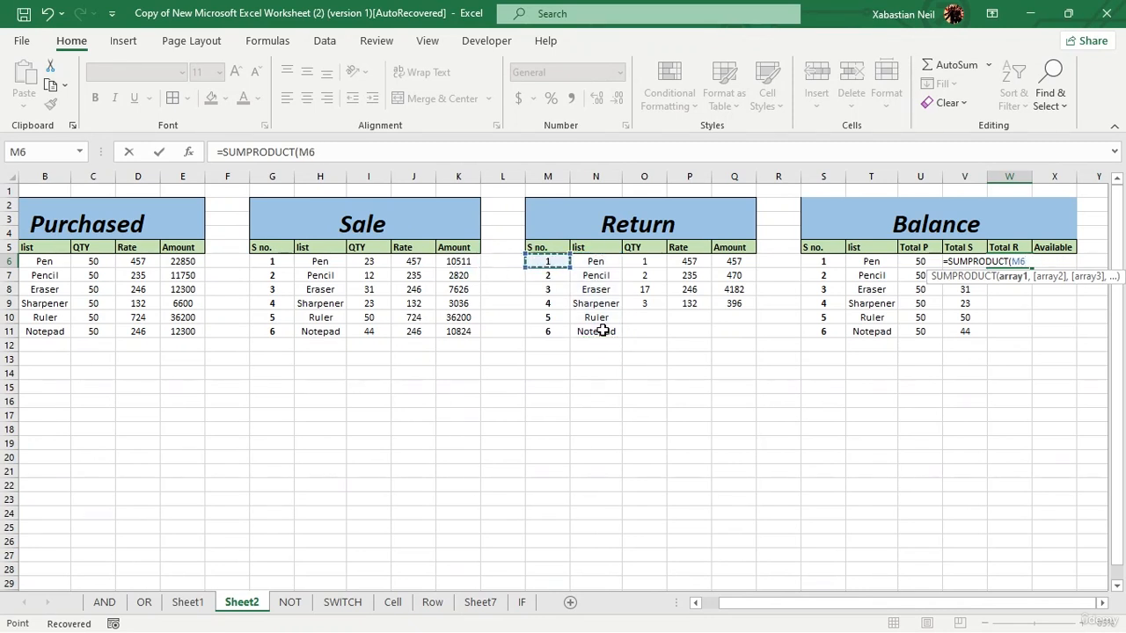
pyautogui.press('BackSpace')
pyautogui.press('BackSpace')
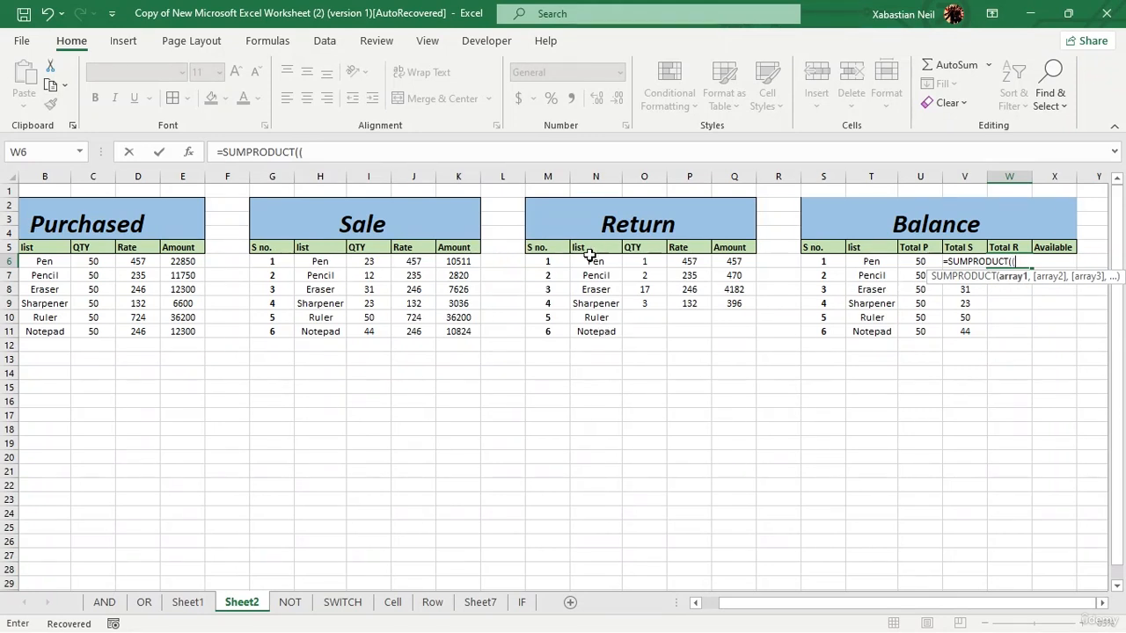
# - Try to complete the W6 formula with the Return quantities as =SUMPRODUCT(($N$6:$N$11=T6)*($O$6:$O$9))
pyautogui.moveTo(596, 262); pyautogui.dragTo(600, 324)
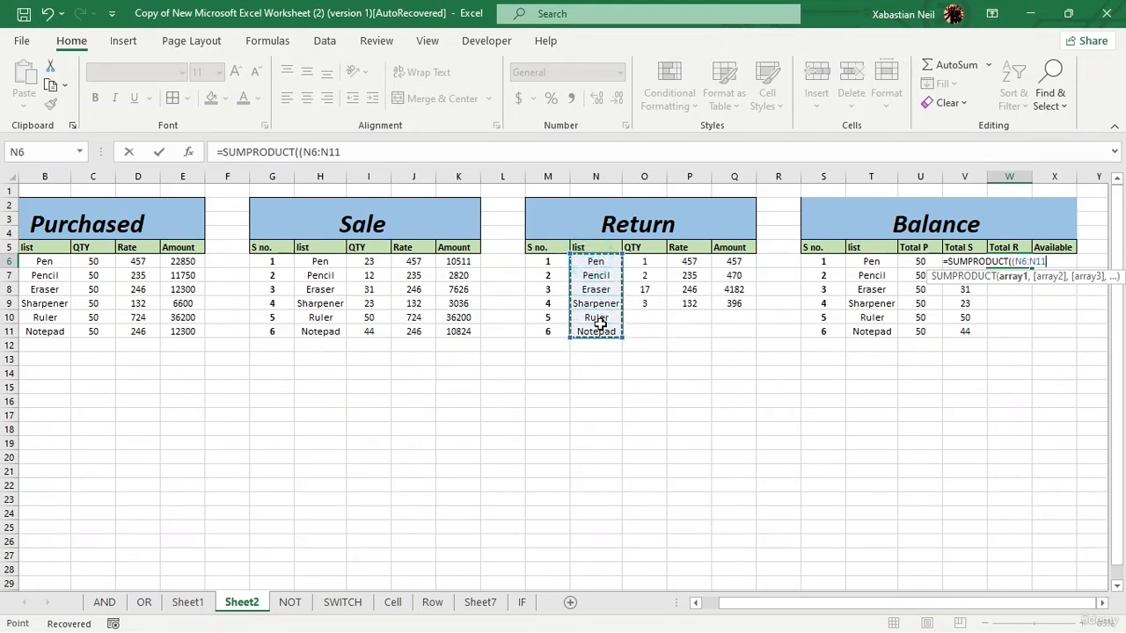
pyautogui.press('F4')
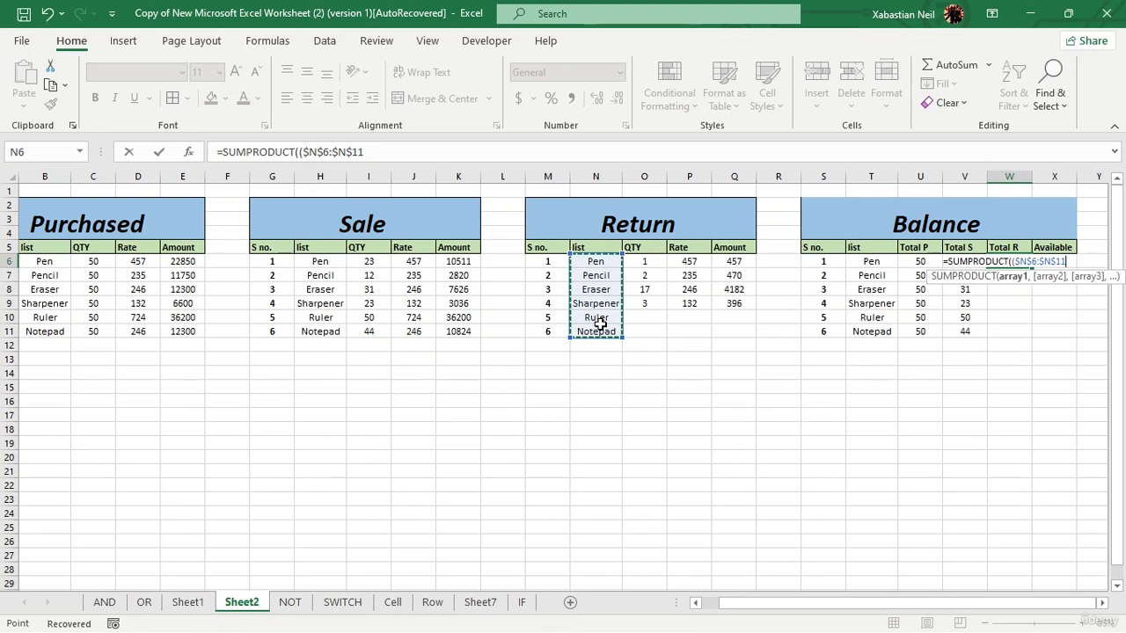
pyautogui.write('=')
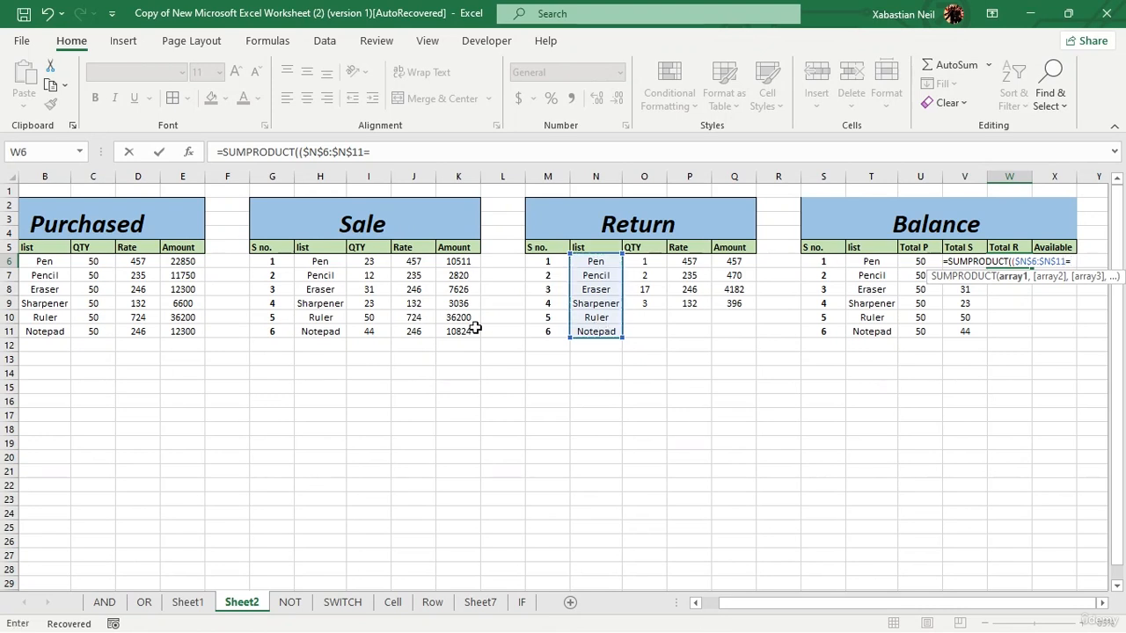
pyautogui.write('T6)*')
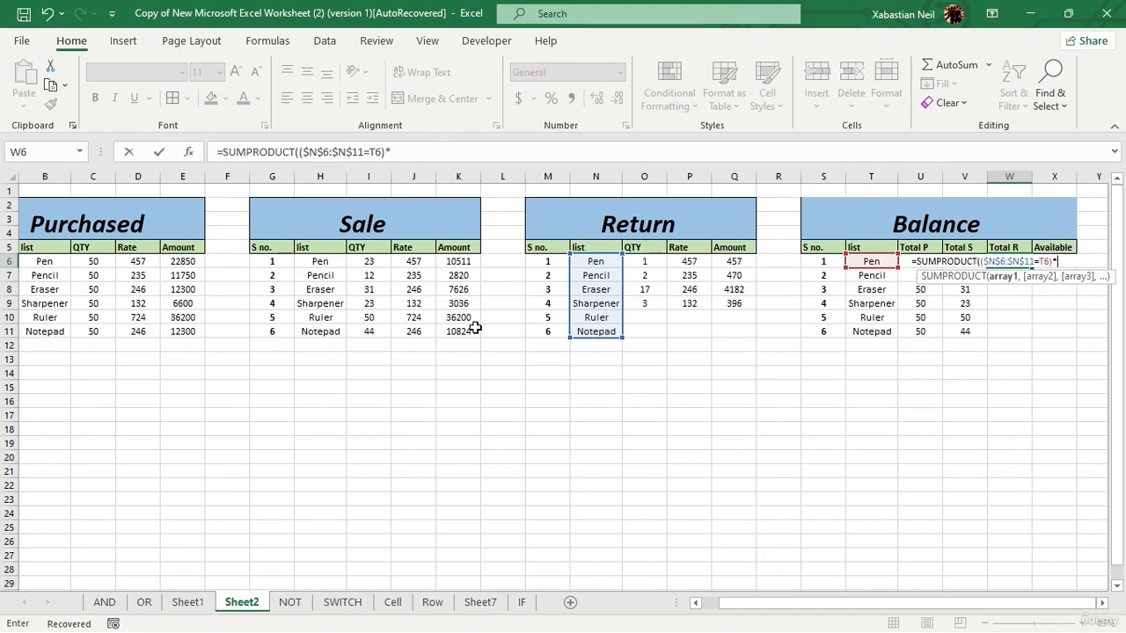
pyautogui.write('(')
pyautogui.moveTo(647, 261); pyautogui.dragTo(645, 303)
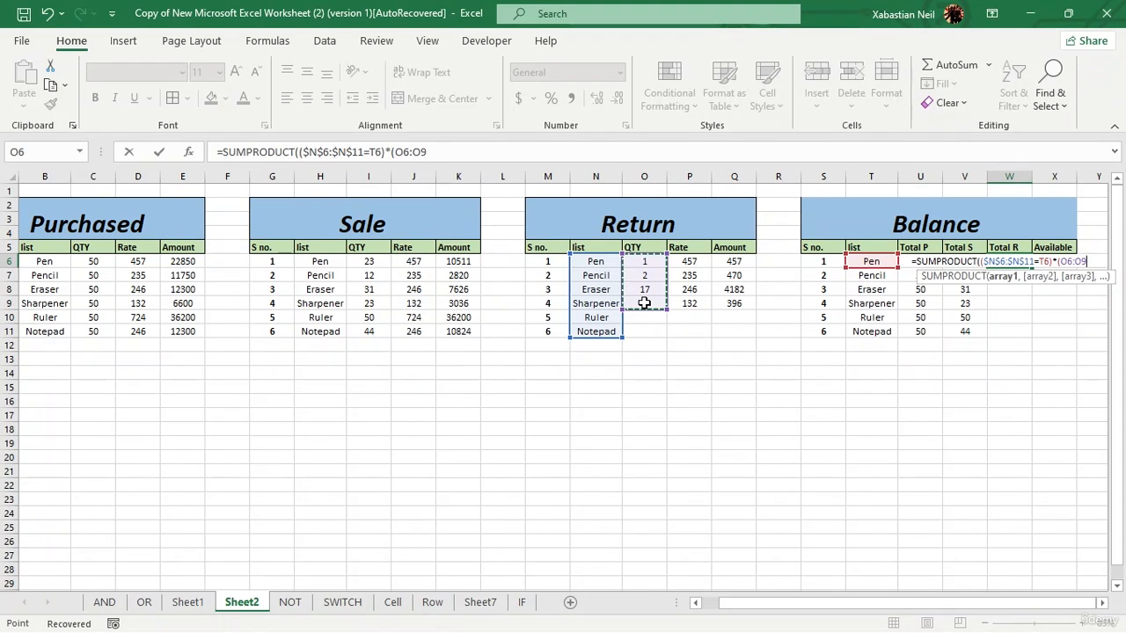
pyautogui.press('F4')
pyautogui.write(')')
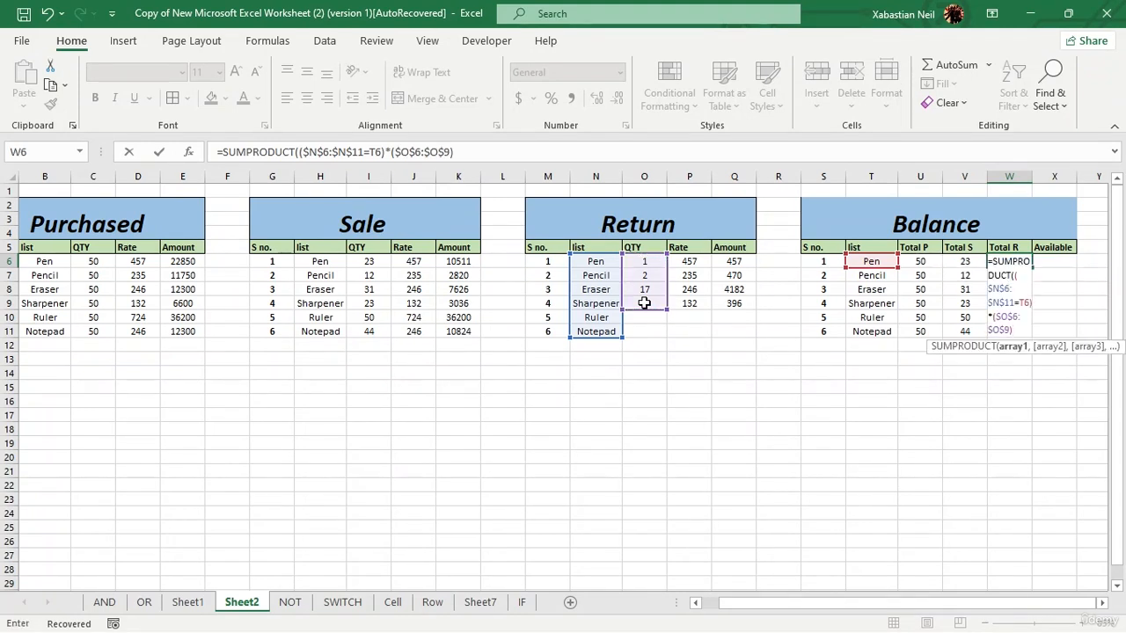
pyautogui.write(')')
pyautogui.press('Return')
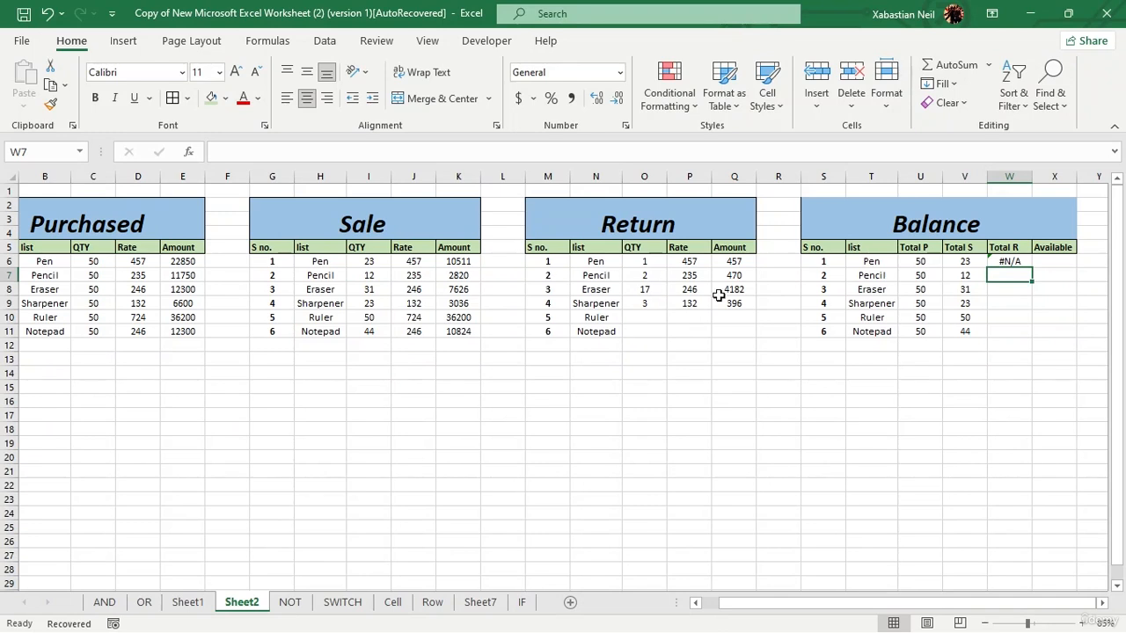
# - Examine the Pen row's Total R formula in W6 and its error-checking options
pyautogui.click(1026, 262)
pyautogui.doubleClick(1027, 262)
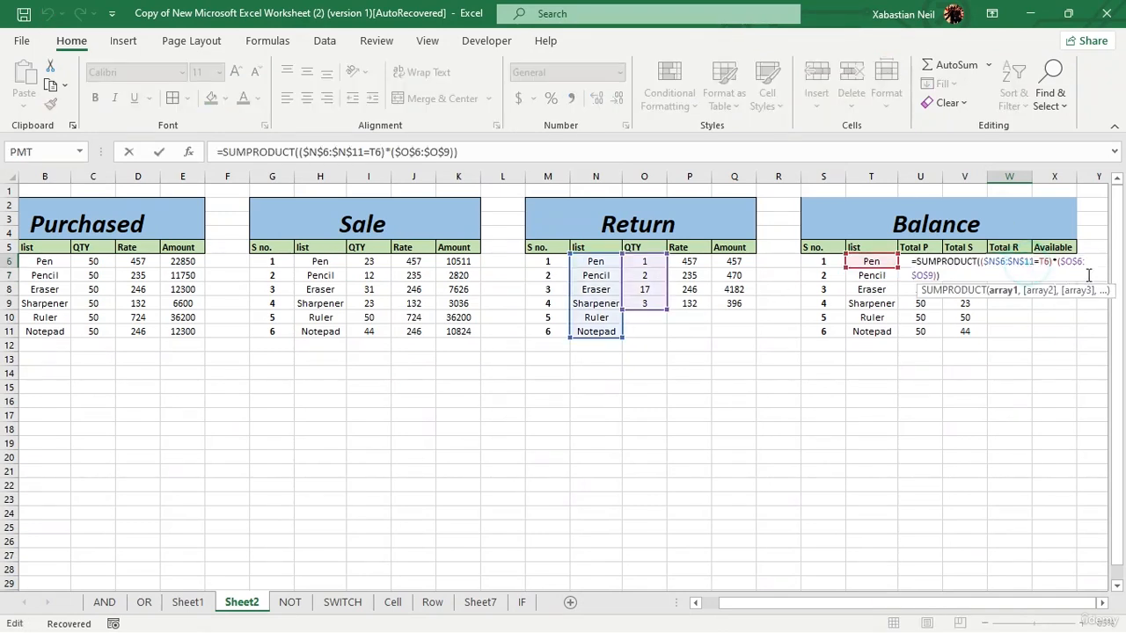
pyautogui.click(956, 272)
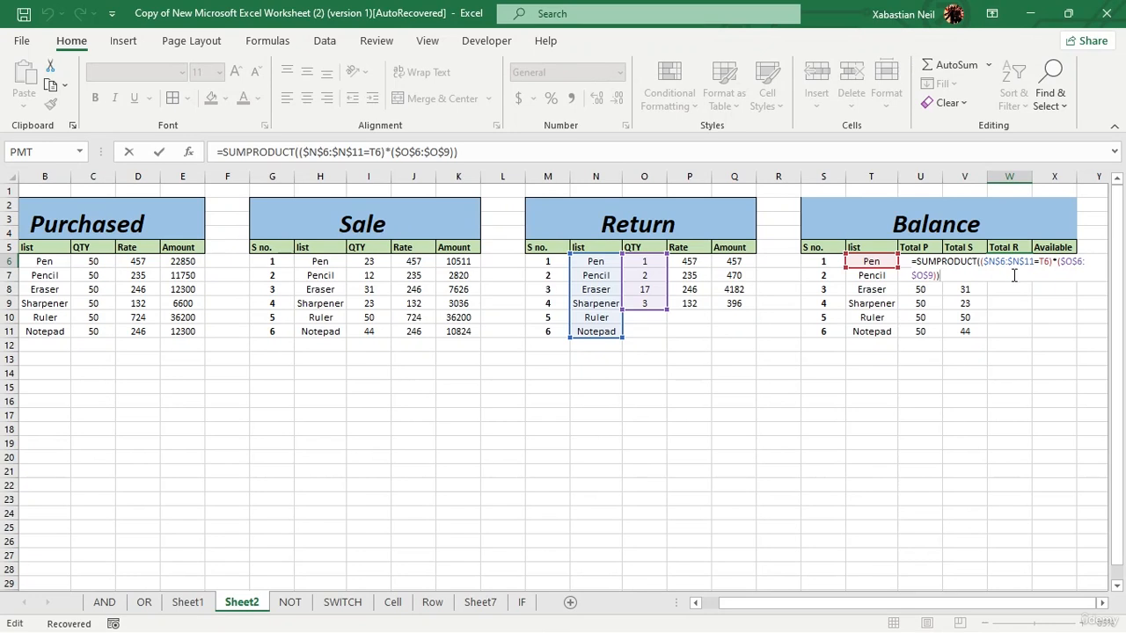
pyautogui.press('Return')
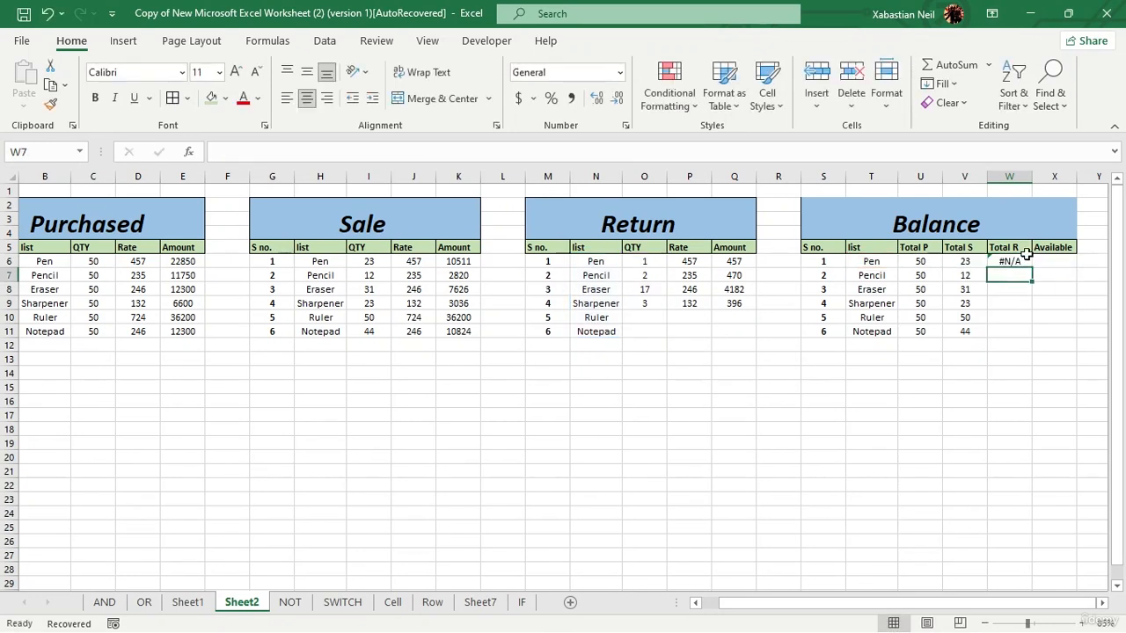
pyautogui.doubleClick(1014, 262)
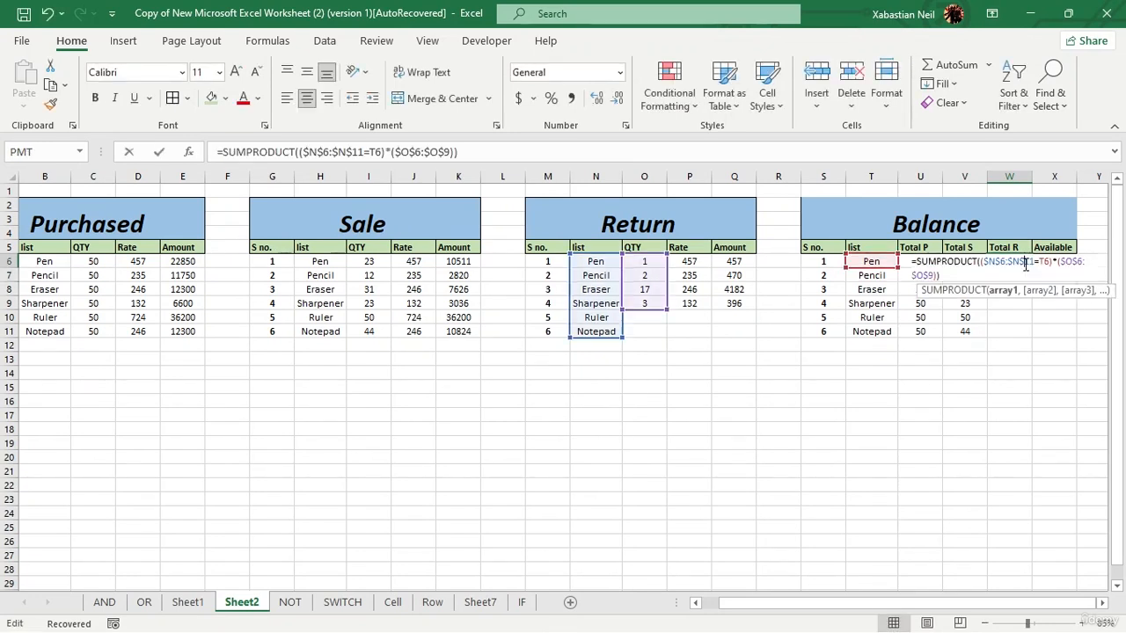
pyautogui.click(1001, 330)
pyautogui.click(1013, 262)
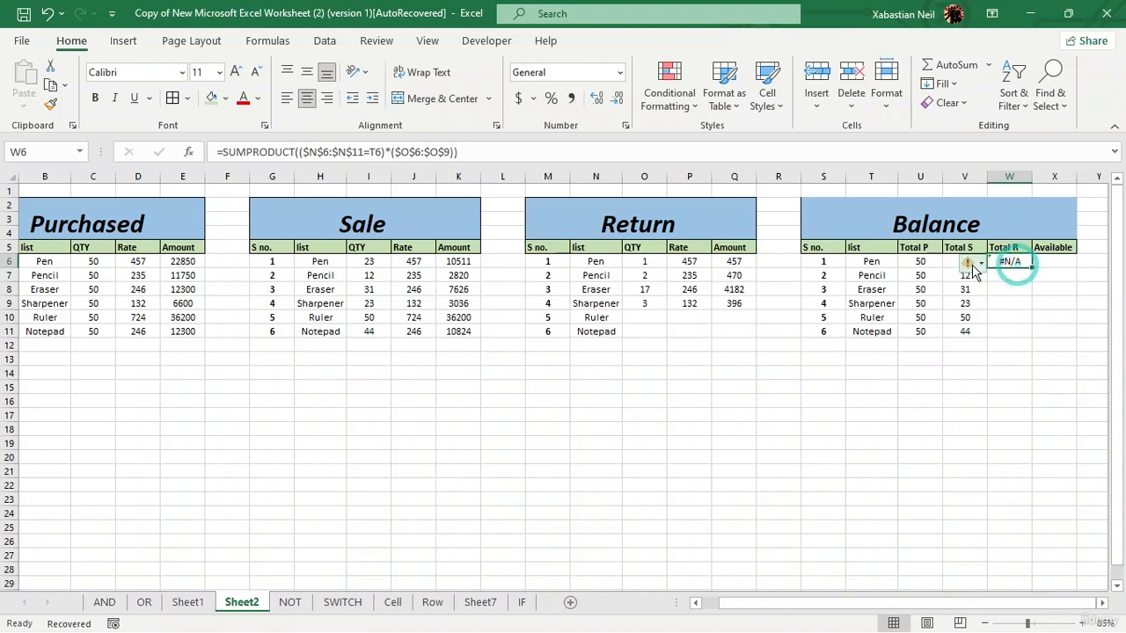
pyautogui.click(969, 262)
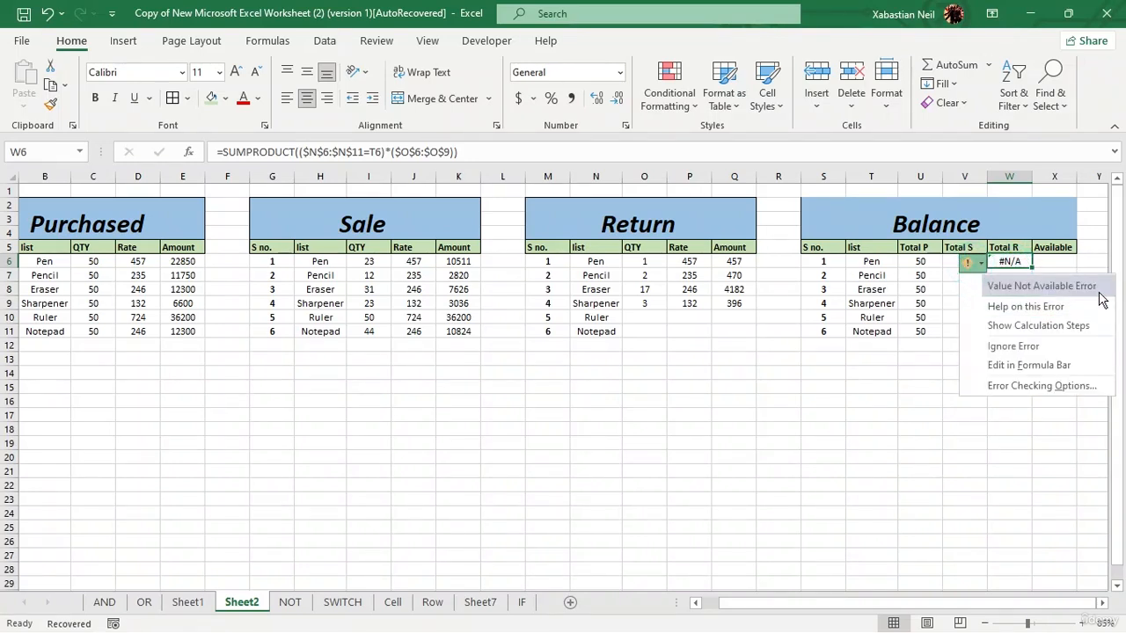
pyautogui.click(847, 352)
# - Strip the Pen row's Total R formula in W6 back to =SUMPRODUCT((
pyautogui.doubleClick(1006, 260)
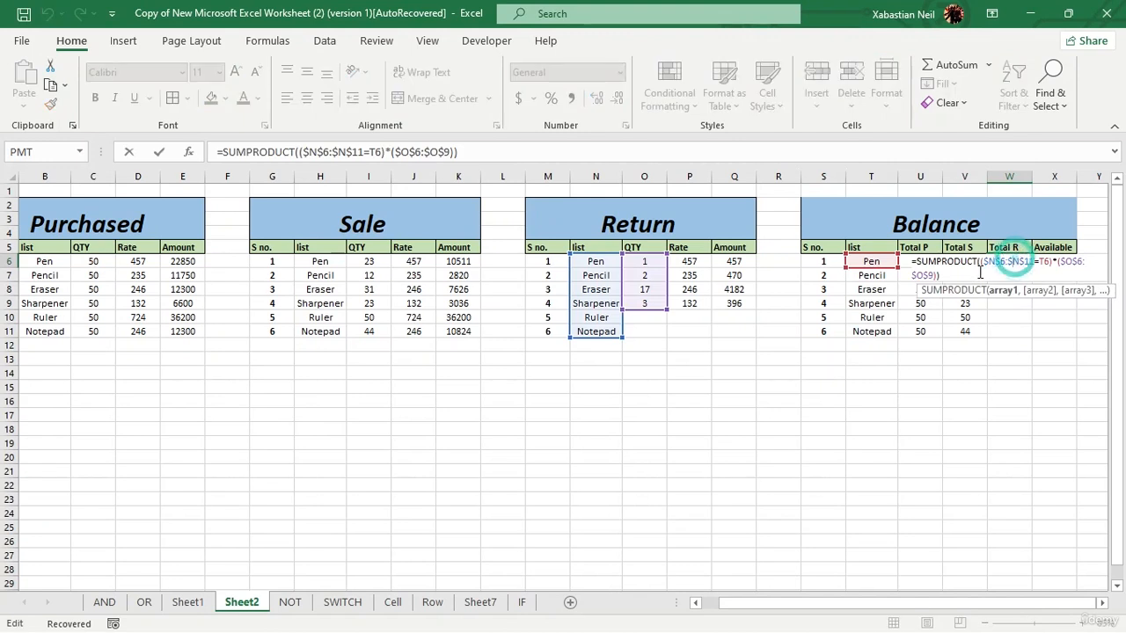
pyautogui.press('BackSpace')
pyautogui.press('BackSpace')
pyautogui.press('BackSpace')
pyautogui.press('BackSpace')
pyautogui.press('BackSpace')
pyautogui.press('BackSpace')
pyautogui.press('BackSpace')
pyautogui.press('BackSpace')
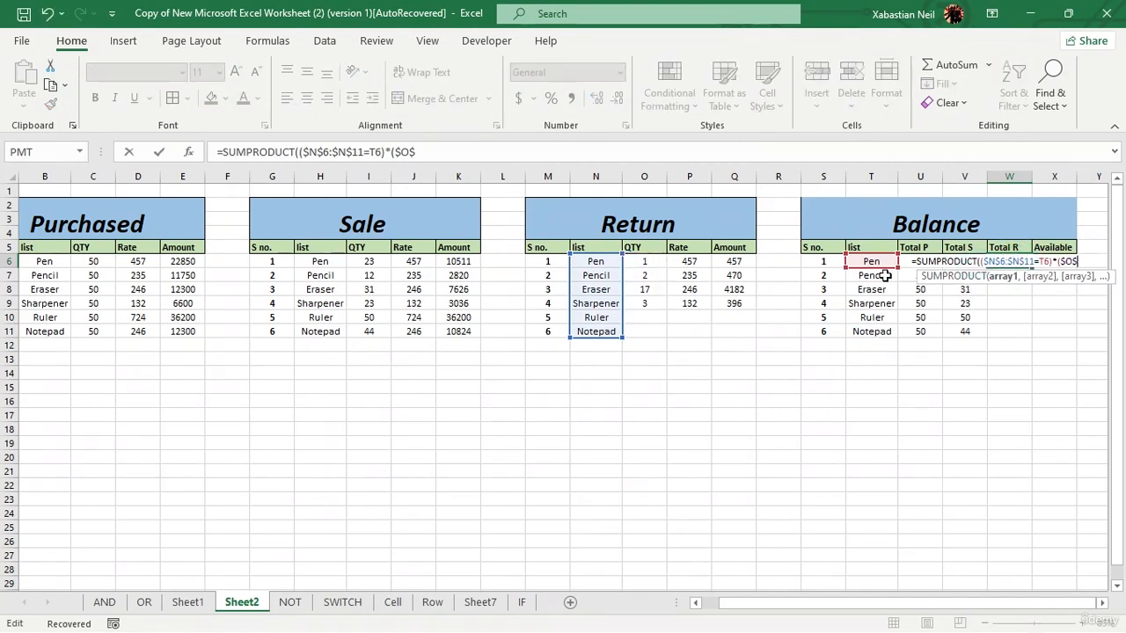
pyautogui.press('BackSpace')
pyautogui.press('BackSpace')
pyautogui.press('BackSpace')
pyautogui.press('BackSpace')
pyautogui.press('BackSpace')
pyautogui.press('BackSpace')
pyautogui.press('BackSpace')
pyautogui.press('BackSpace')
pyautogui.press('BackSpace')
pyautogui.press('BackSpace')
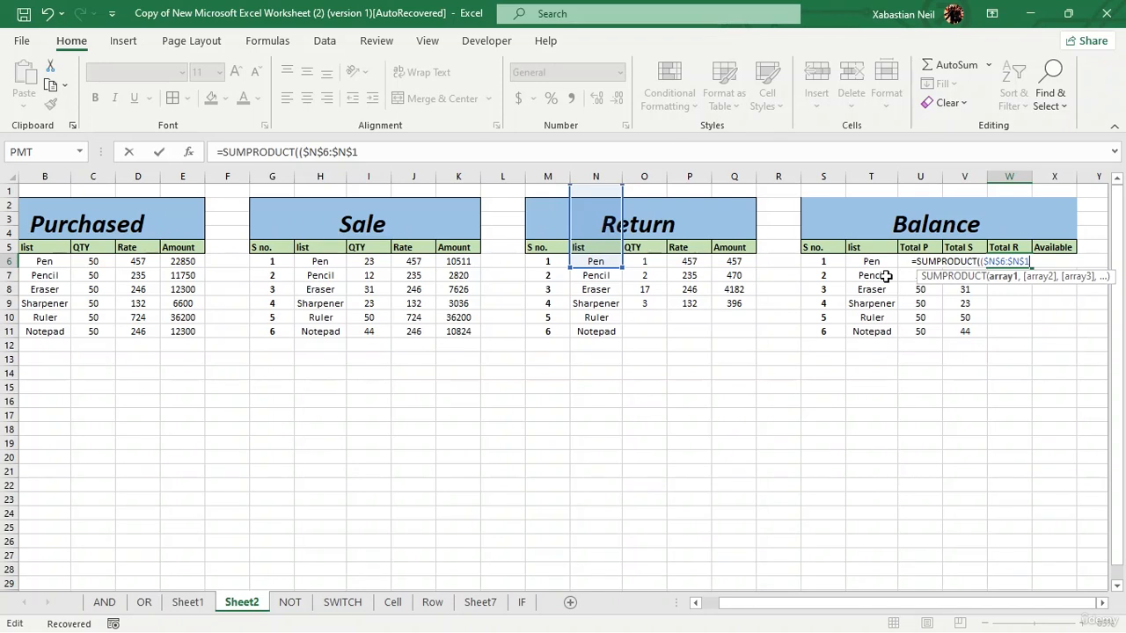
pyautogui.press('BackSpace')
pyautogui.press('BackSpace')
pyautogui.press('BackSpace')
pyautogui.press('BackSpace')
pyautogui.press('BackSpace')
pyautogui.press('BackSpace')
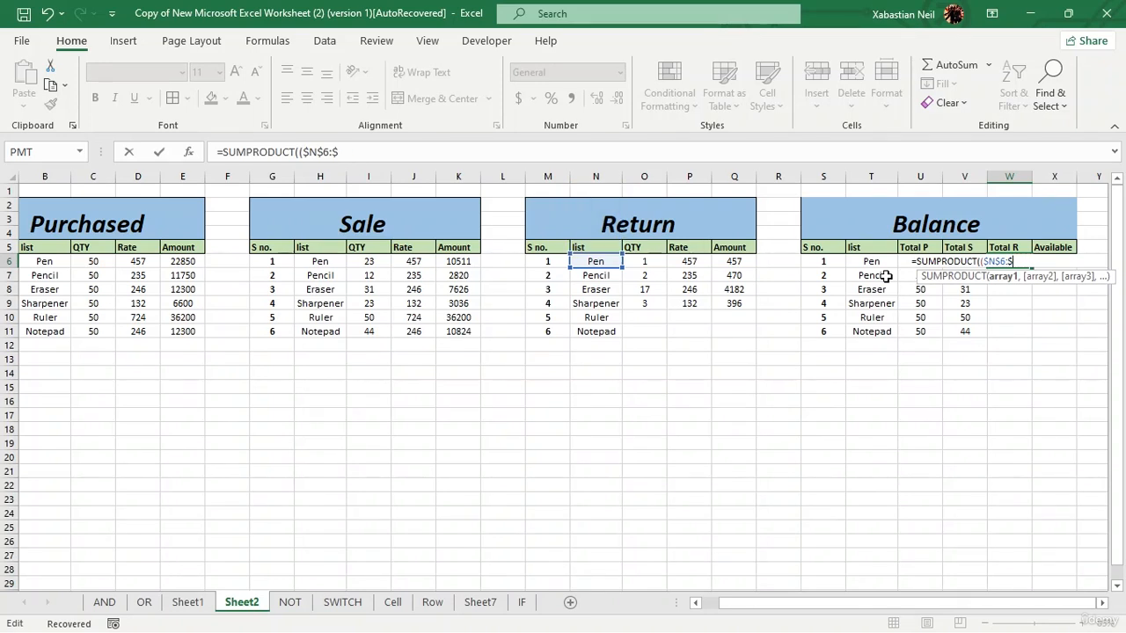
pyautogui.press('BackSpace')
pyautogui.press('BackSpace')
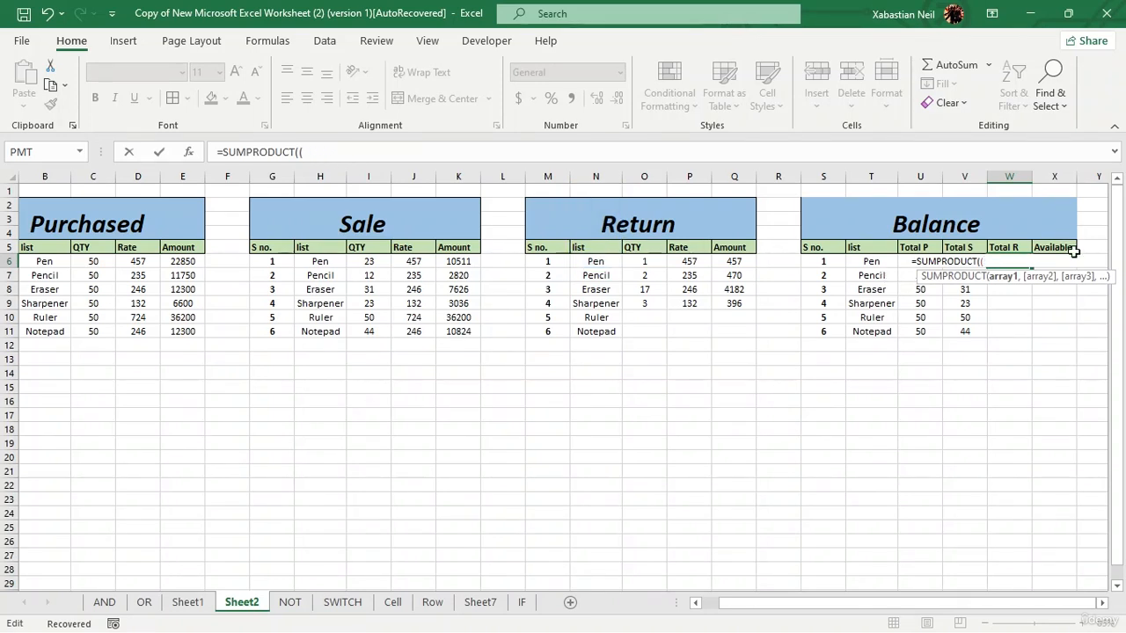
# - Add the Return list match to the W6 formula as =SUMPRODUCT(($N$6:$N$11=T6)*(
pyautogui.click(594, 263)
pyautogui.moveTo(592, 274); pyautogui.dragTo(586, 335)
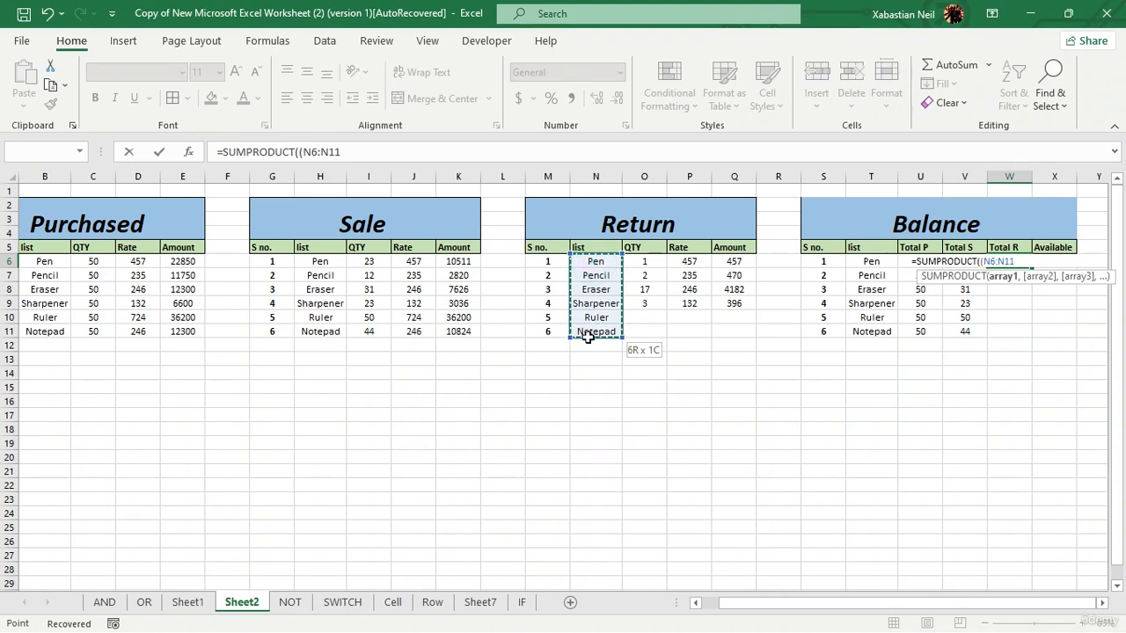
pyautogui.press('F4')
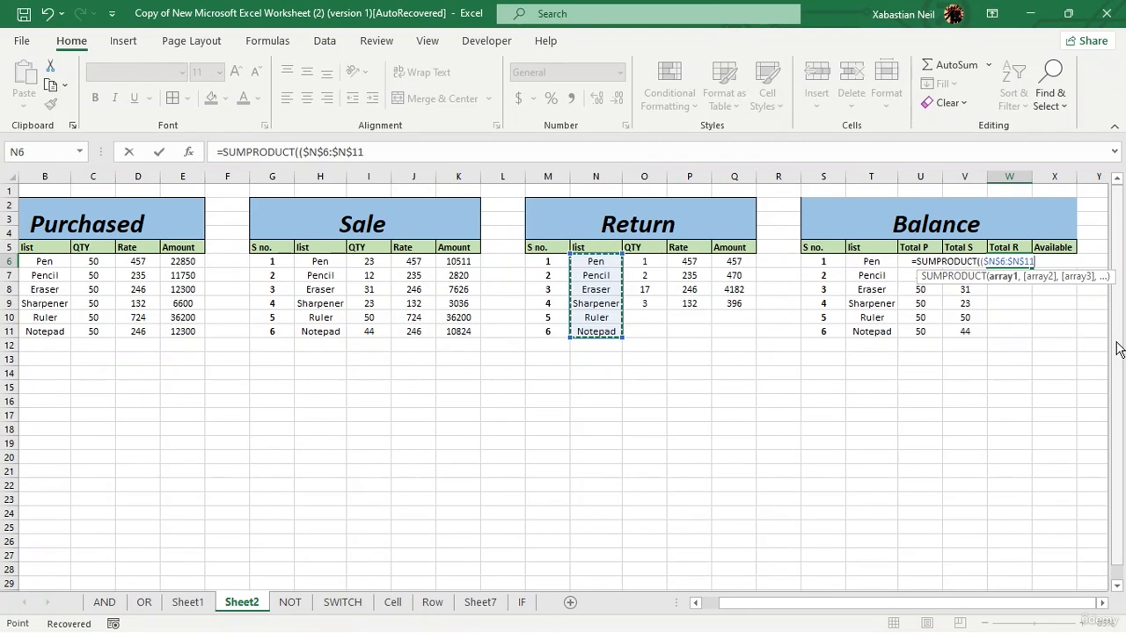
pyautogui.write('=T6)*(')
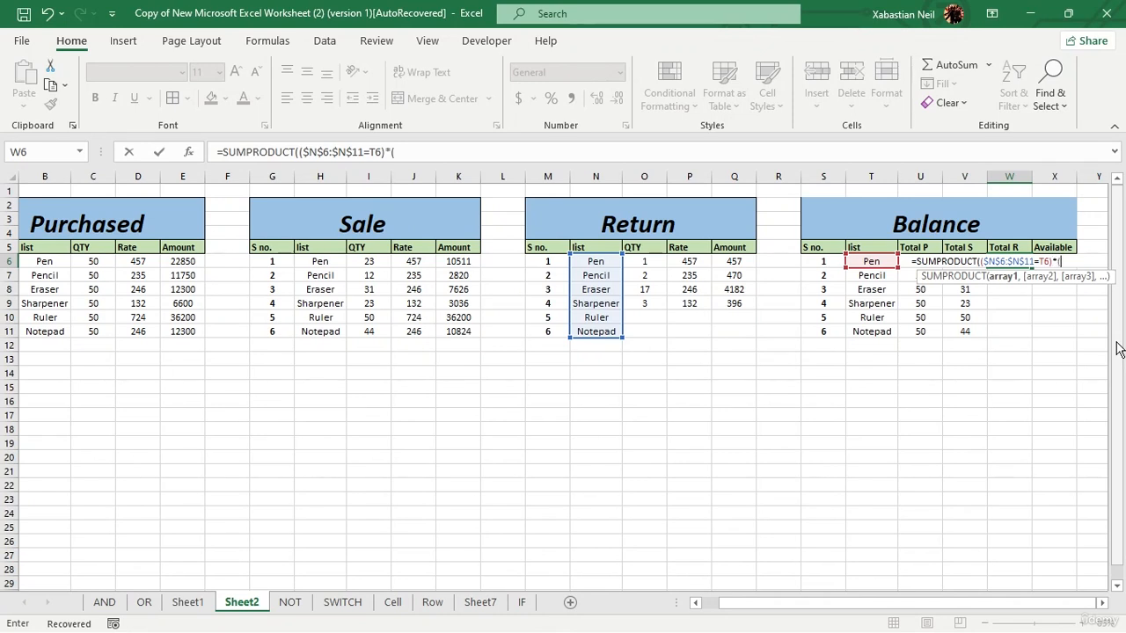
# - Complete the W6 formula with the Return quantities as =SUMPRODUCT(($N$6:$N$11=T6)*(O6:$O$11))
pyautogui.moveTo(634, 262); pyautogui.dragTo(648, 332)
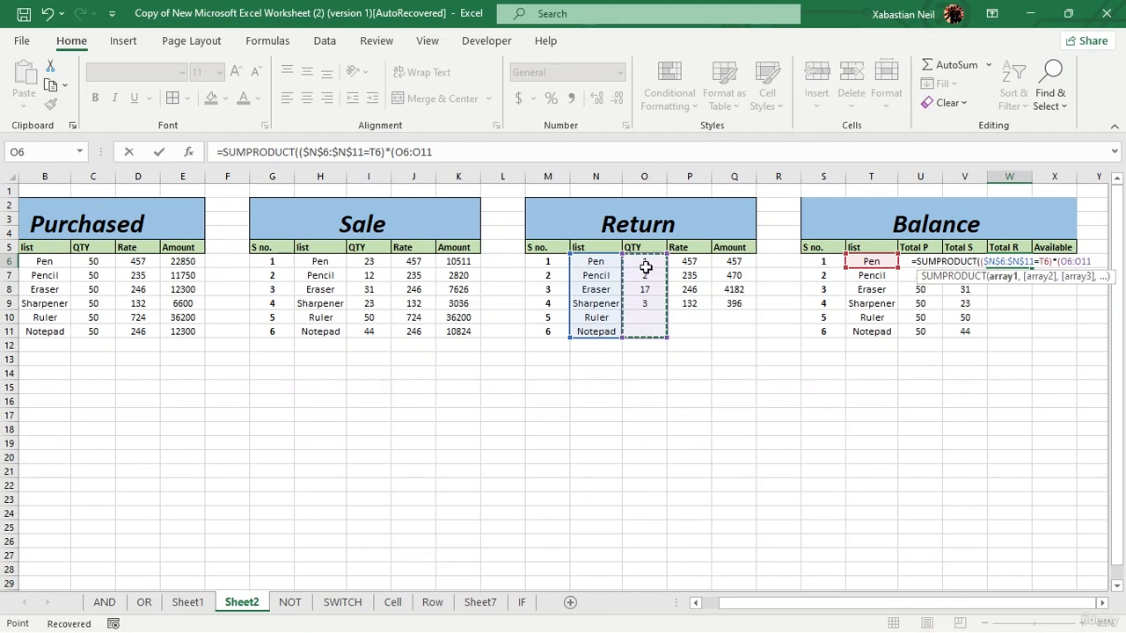
pyautogui.moveTo(646, 263); pyautogui.dragTo(646, 299)
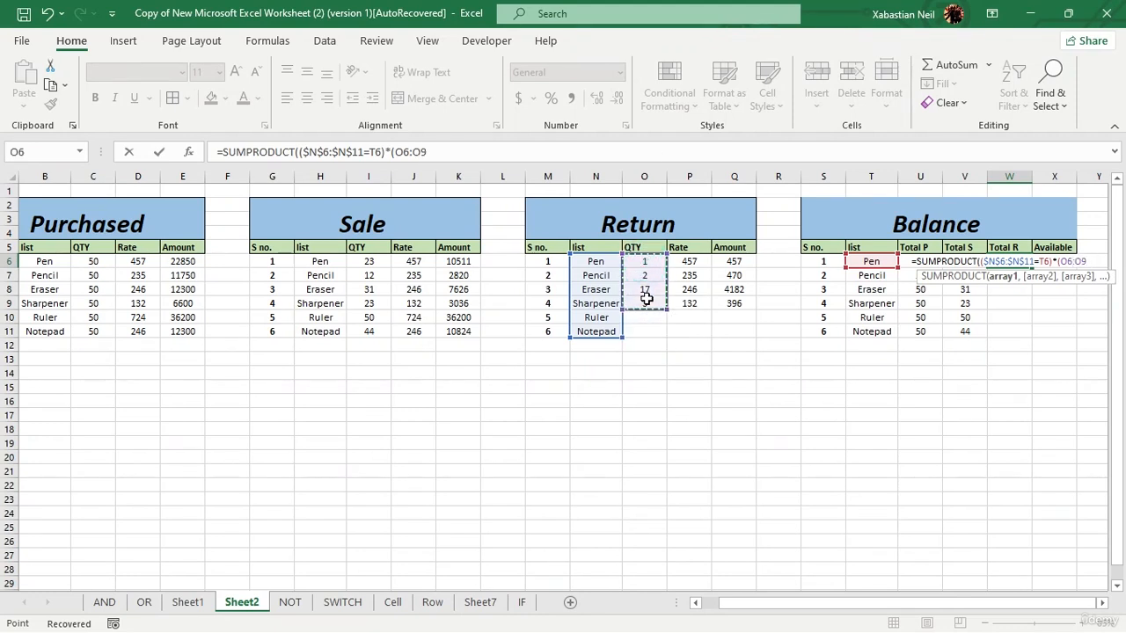
pyautogui.moveTo(637, 256)
pyautogui.mouseDown()
pyautogui.moveTo(638, 276)
pyautogui.moveTo(636, 265)
pyautogui.mouseUp()
pyautogui.moveTo(670, 312); pyautogui.dragTo(668, 340)
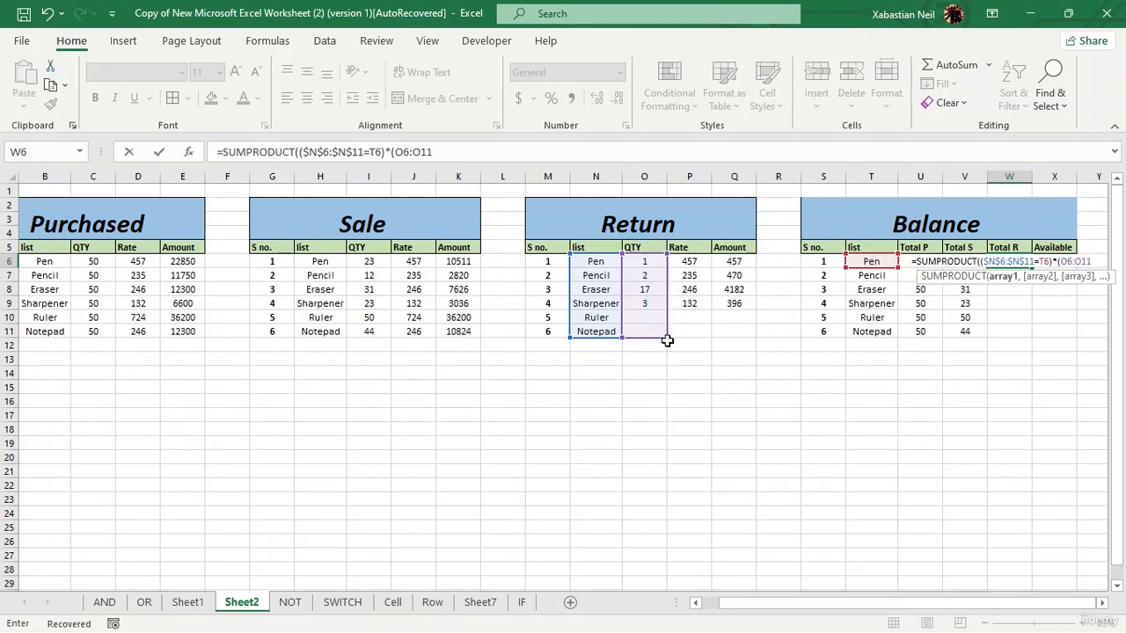
pyautogui.press('F4')
pyautogui.write(')')
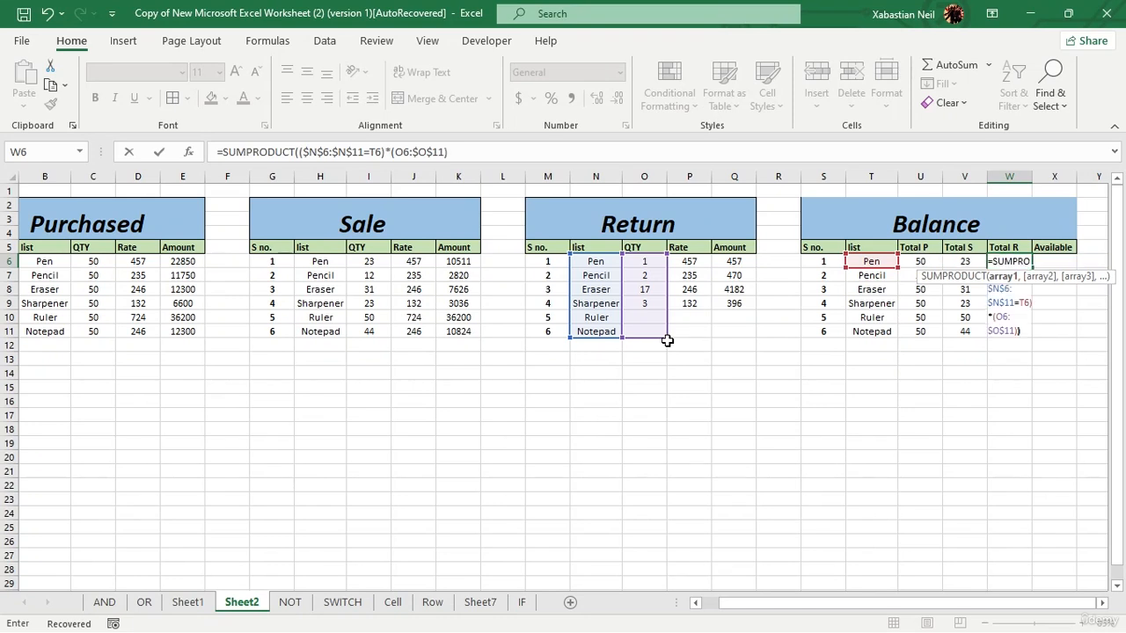
pyautogui.press('Return')
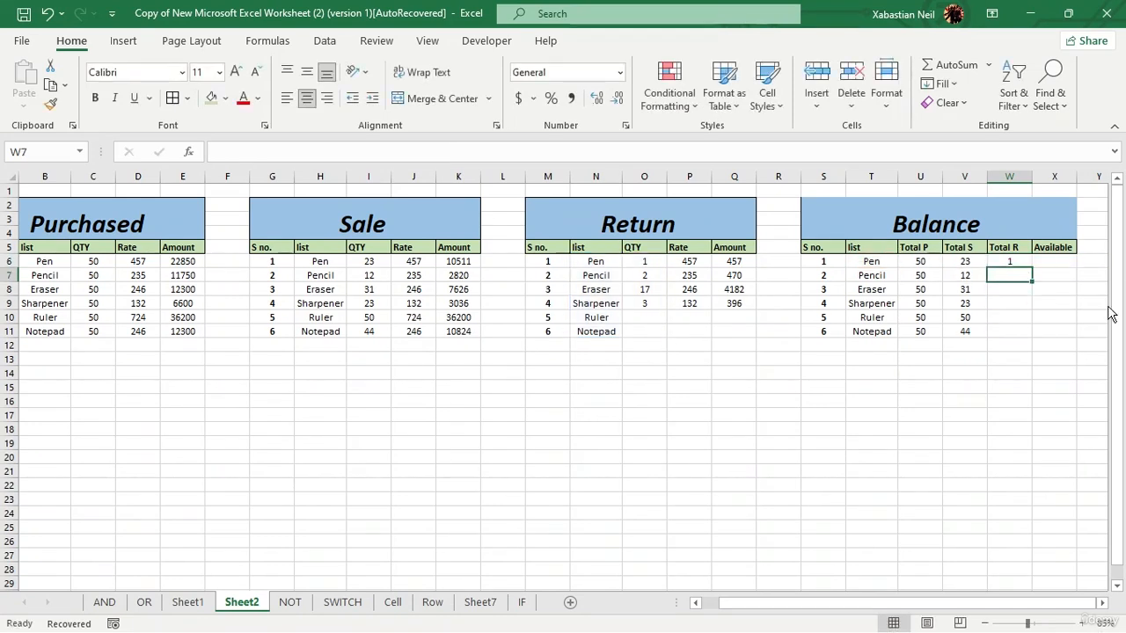
# - Test the Pen row's Total R by pasting Pen over Ruler (N10) and Eraser (N8) in the Return list, and undo both pastes
pyautogui.click(609, 260)
pyautogui.hotkey('ctrl', 'c')
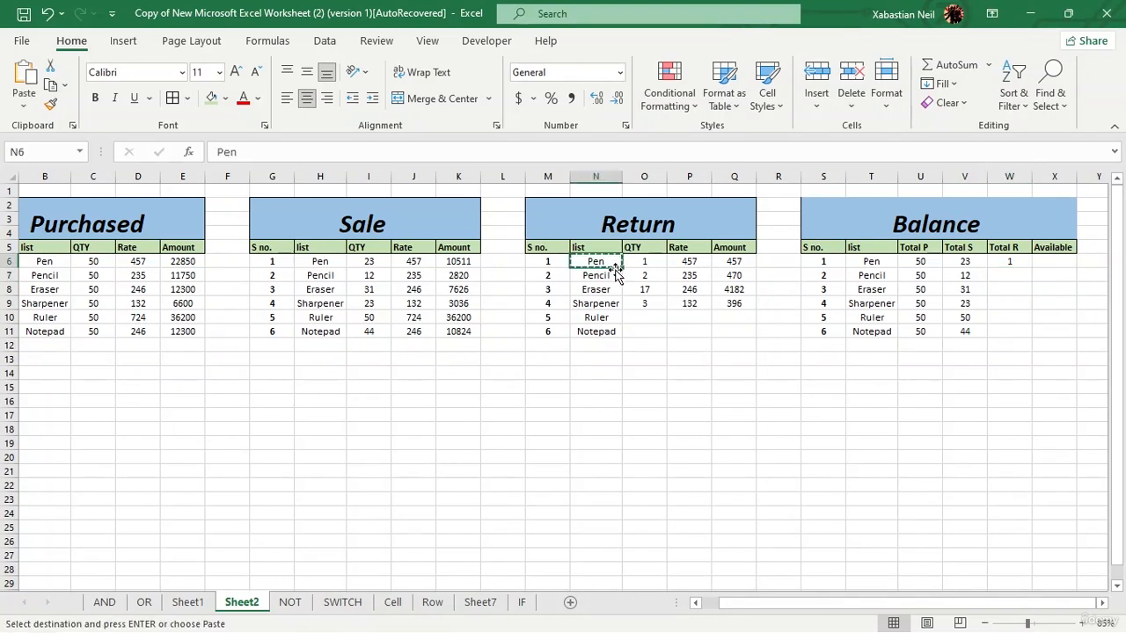
pyautogui.click(593, 316)
pyautogui.hotkey('ctrl', 'v')
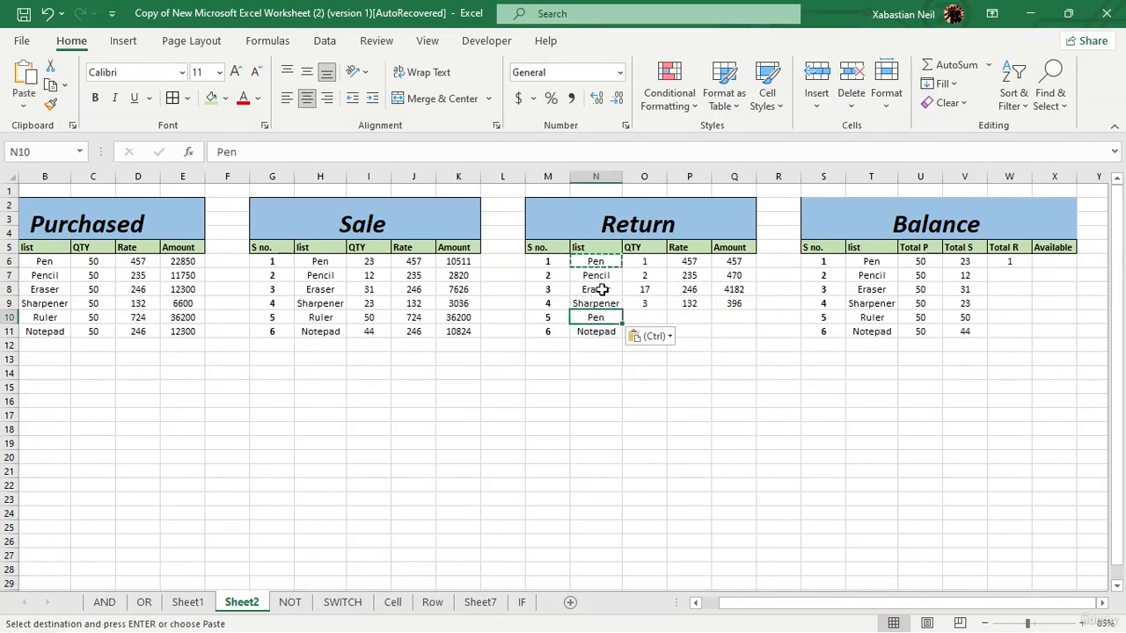
pyautogui.click(601, 290)
pyautogui.hotkey('ctrl', 'v')
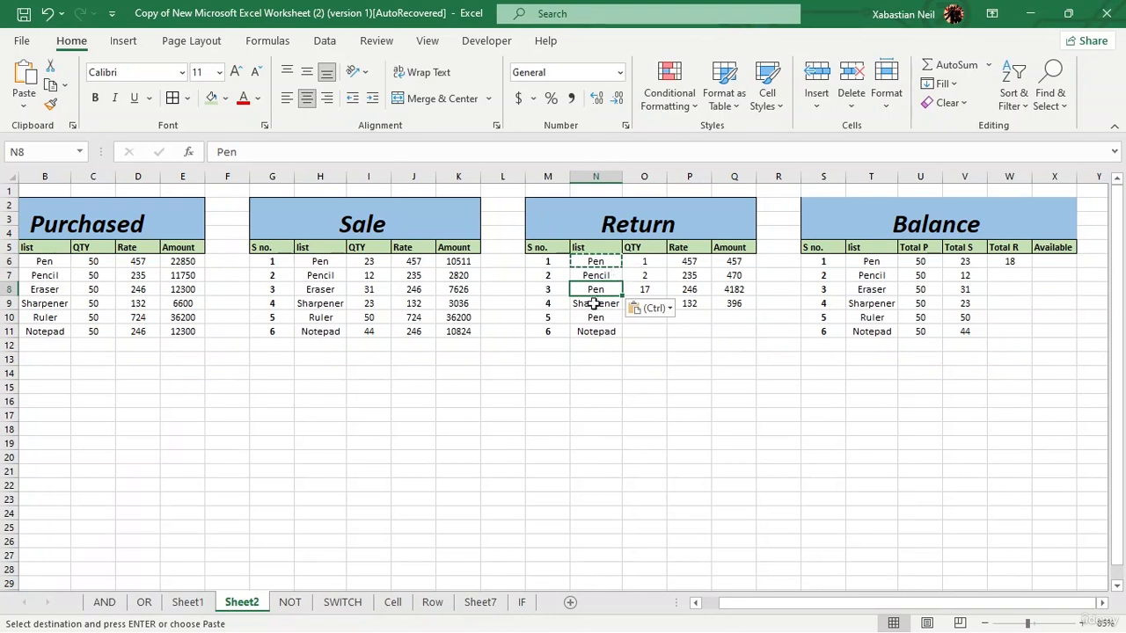
pyautogui.click(48, 14)
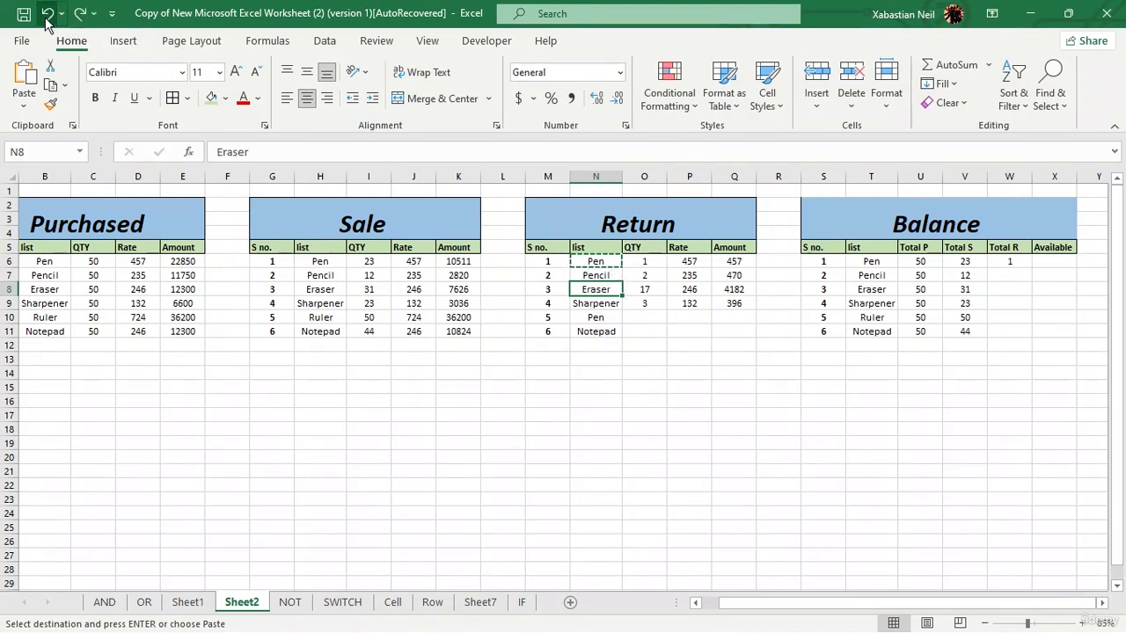
pyautogui.click(47, 14)
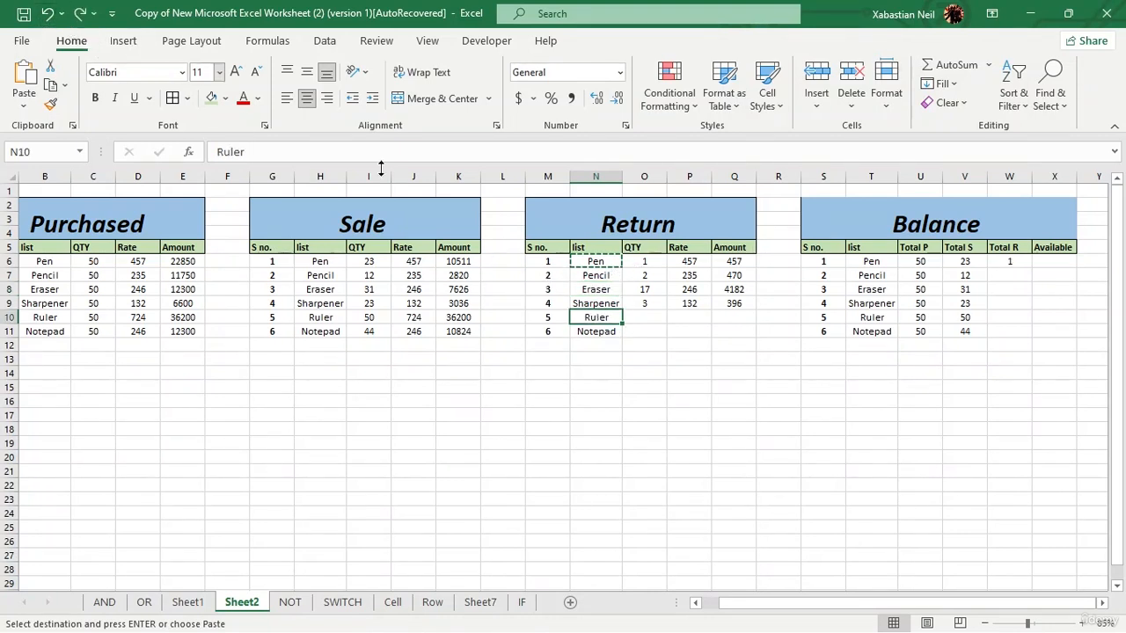
# - Fill the Pen row's Total R formula in W6 down through the Notepad row, W11
pyautogui.click(702, 317)
pyautogui.click(1014, 261)
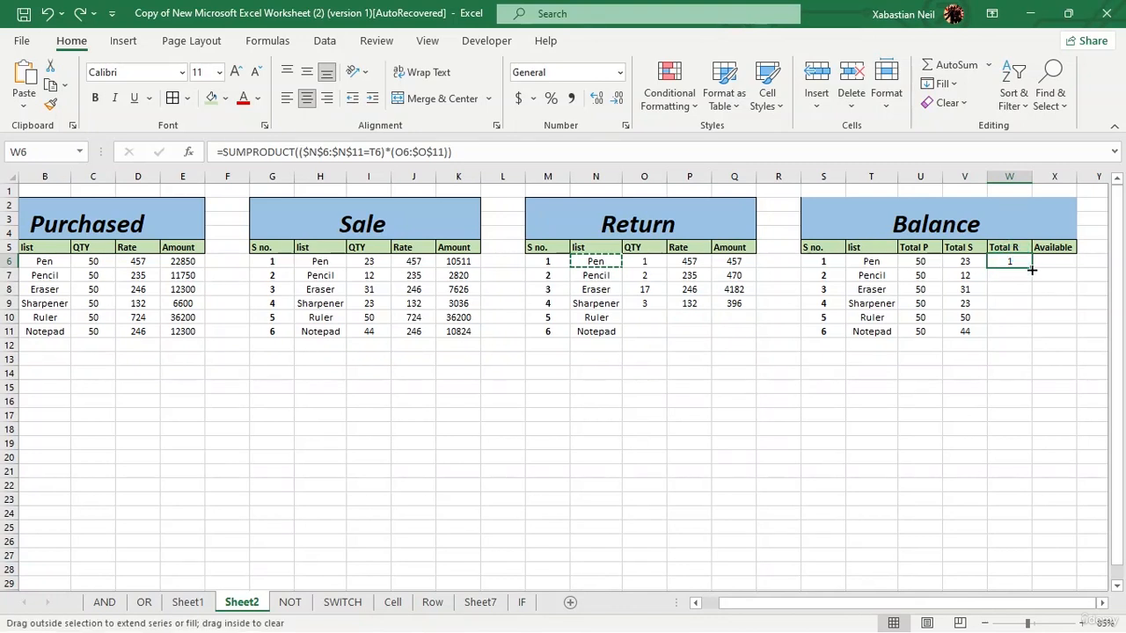
pyautogui.doubleClick(1031, 268)
# - Inspect the Pencil row's Total R formula in W7 and the error-checking options for that cell
pyautogui.click(1018, 274)
pyautogui.doubleClick(1018, 274)
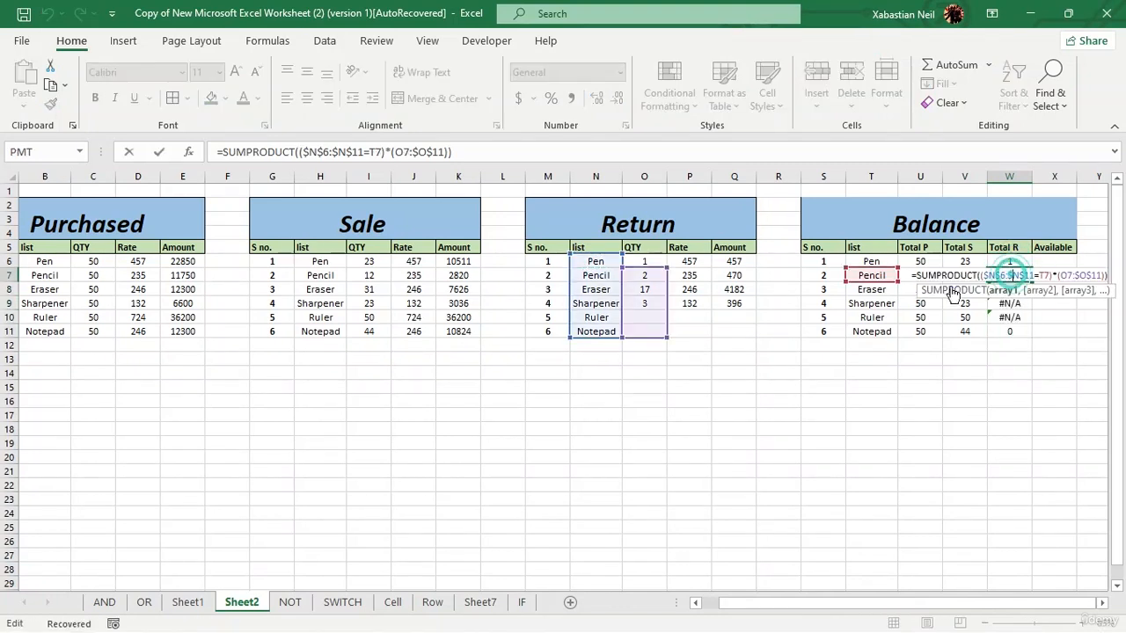
pyautogui.press('Return')
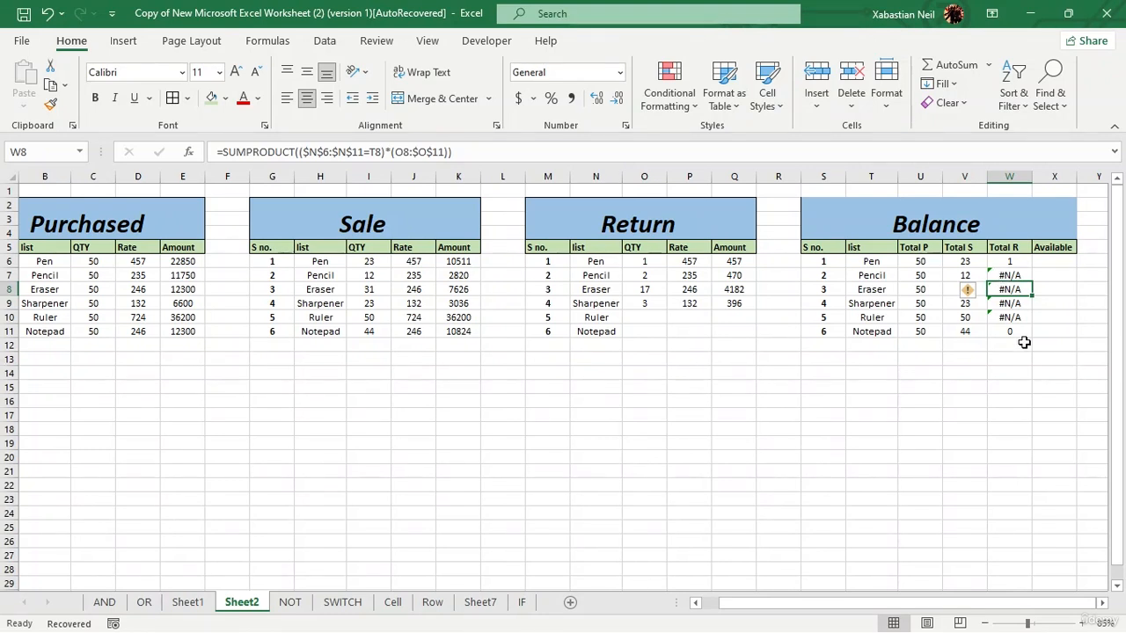
pyautogui.click(999, 275)
pyautogui.click(968, 279)
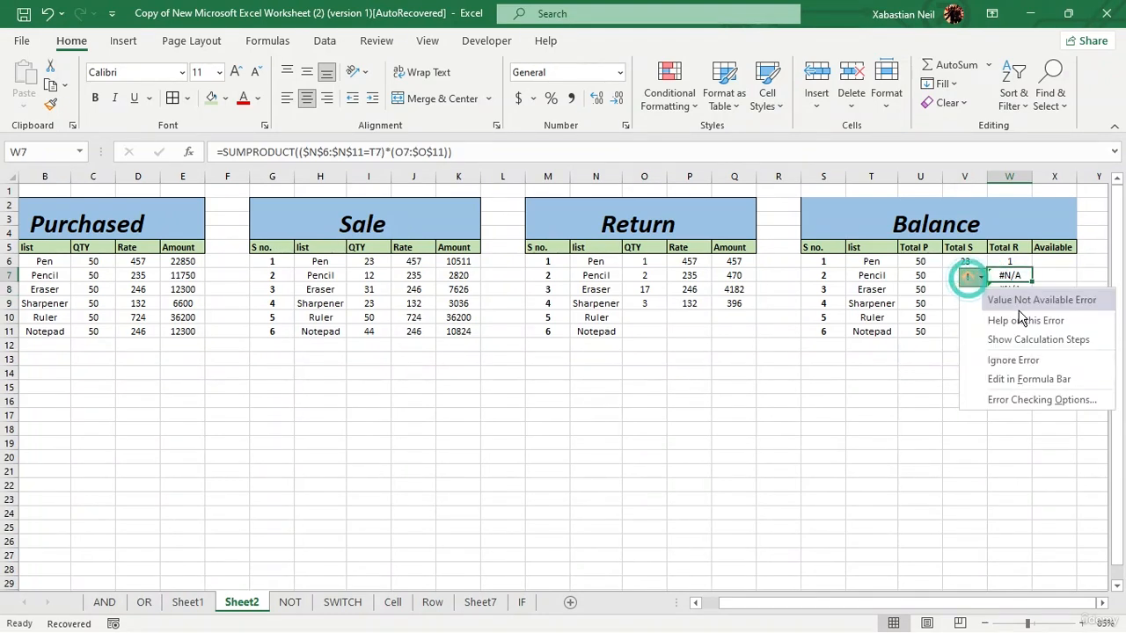
pyautogui.click(866, 370)
# - Extend the Return quantity range in the Pencil row's W7 formula, making it =SUMPRODUCT(($N$6:$N$11=T7)*(O6:$O$11))
pyautogui.click(1012, 276)
pyautogui.doubleClick(1012, 276)
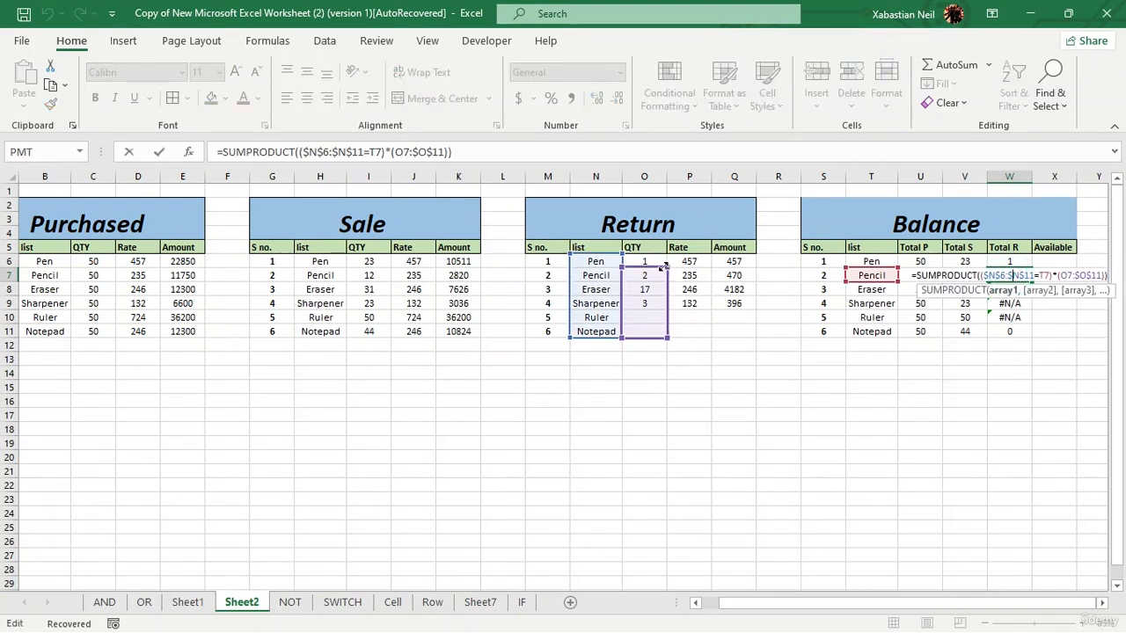
pyautogui.moveTo(666, 266); pyautogui.dragTo(662, 257)
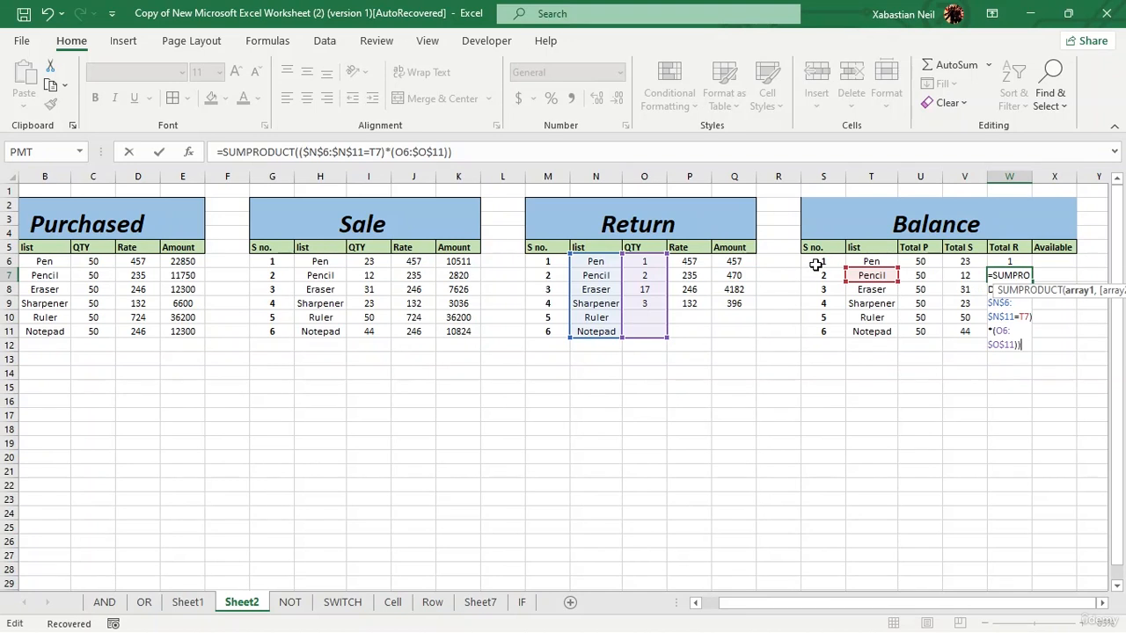
pyautogui.press('Return')
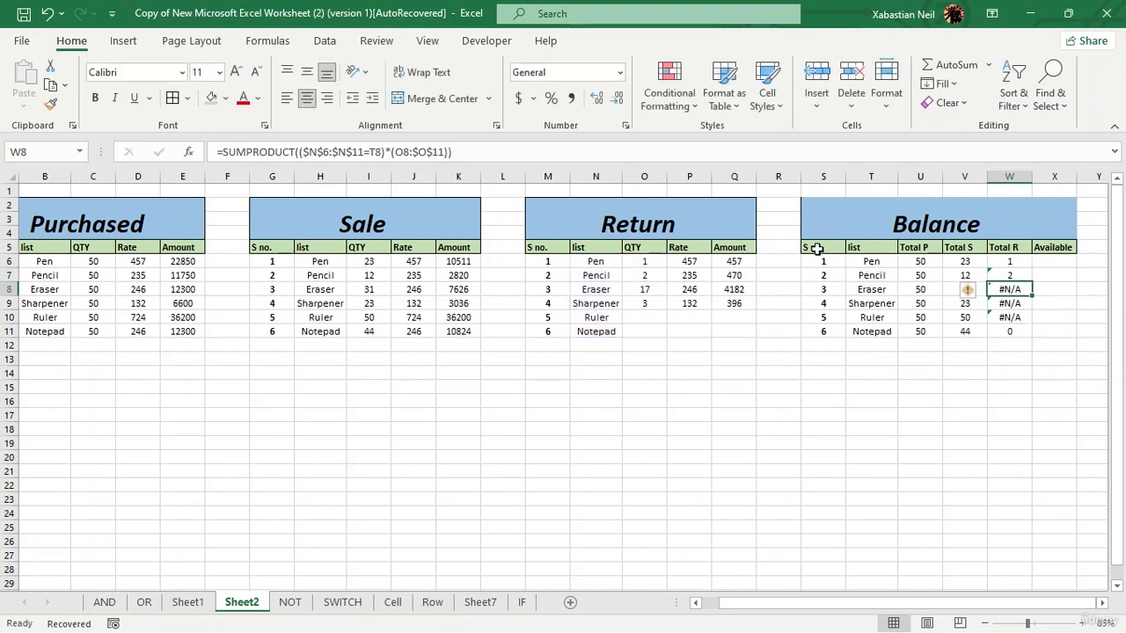
# - Correct the Eraser row's Total R formula in W8 so its Return quantity range is O6:$O$11
pyautogui.doubleClick(1021, 293)
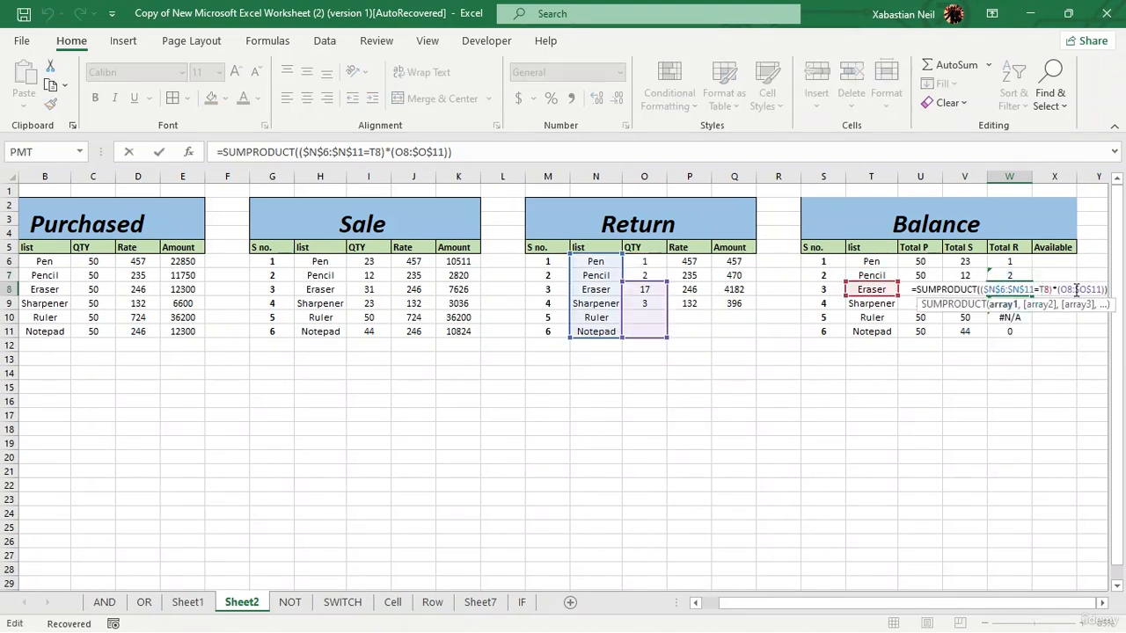
pyautogui.click(1075, 290)
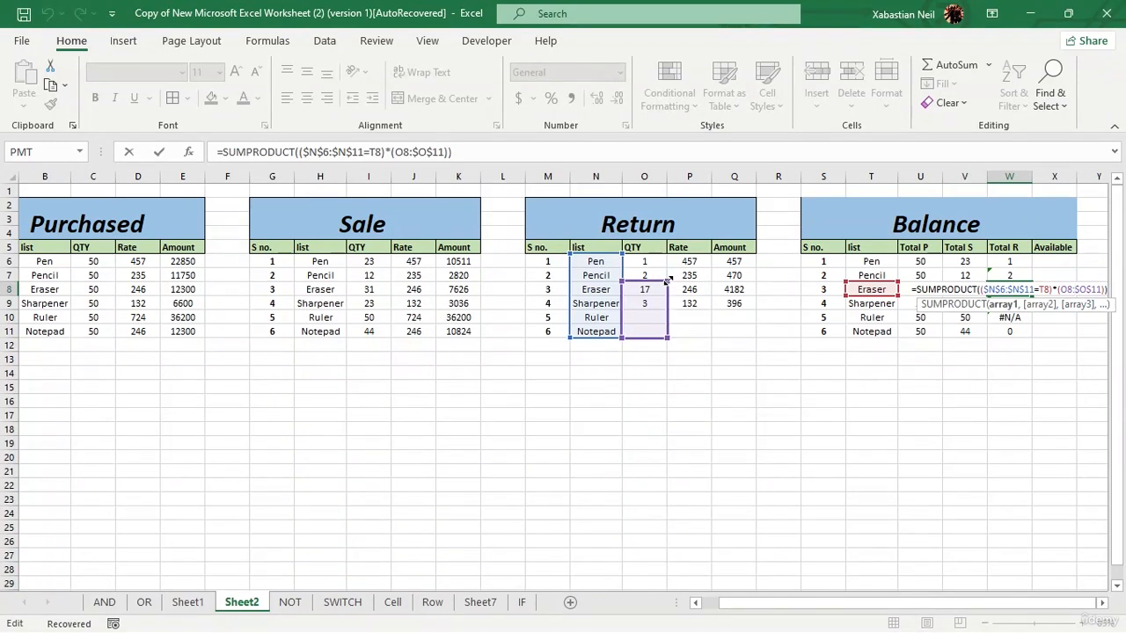
pyautogui.moveTo(667, 282); pyautogui.dragTo(667, 262)
pyautogui.press('Return')
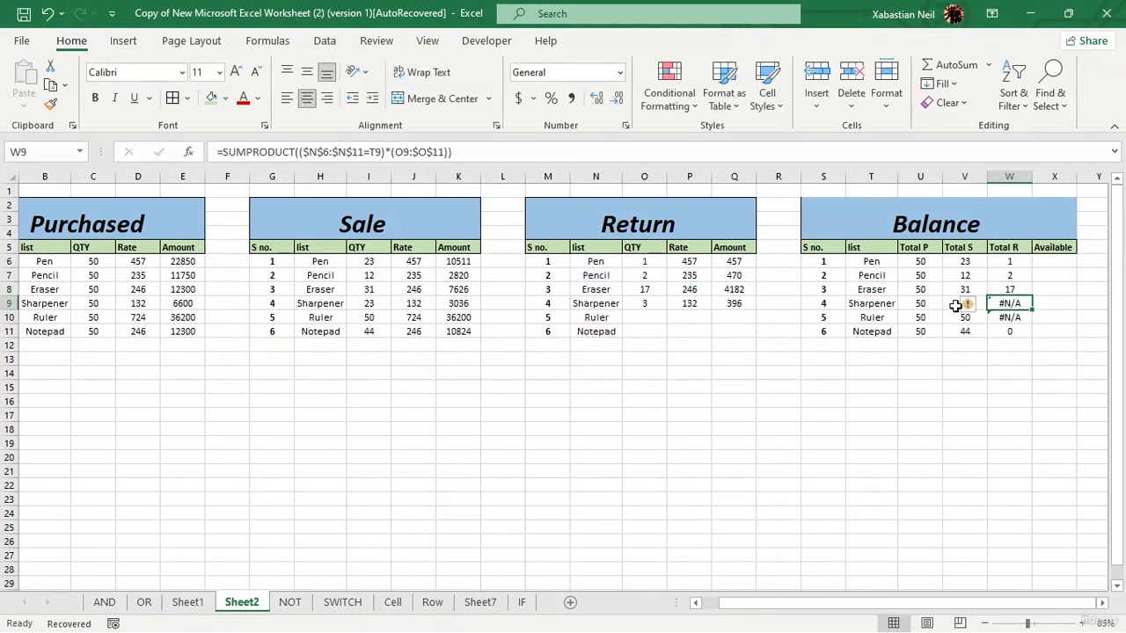
# - Correct the Sharpener row's Total R formula in W9 to =SUMPRODUCT(($N$6:$N$11=T9)*(O6:$O$11))
pyautogui.doubleClick(1019, 303)
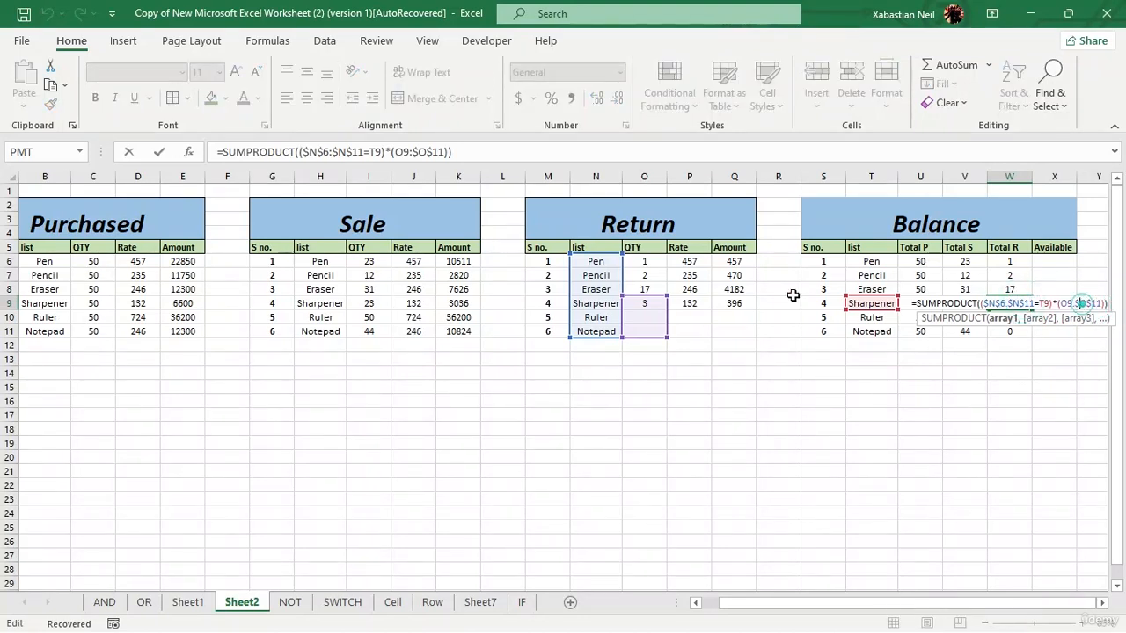
pyautogui.moveTo(664, 296); pyautogui.dragTo(665, 255)
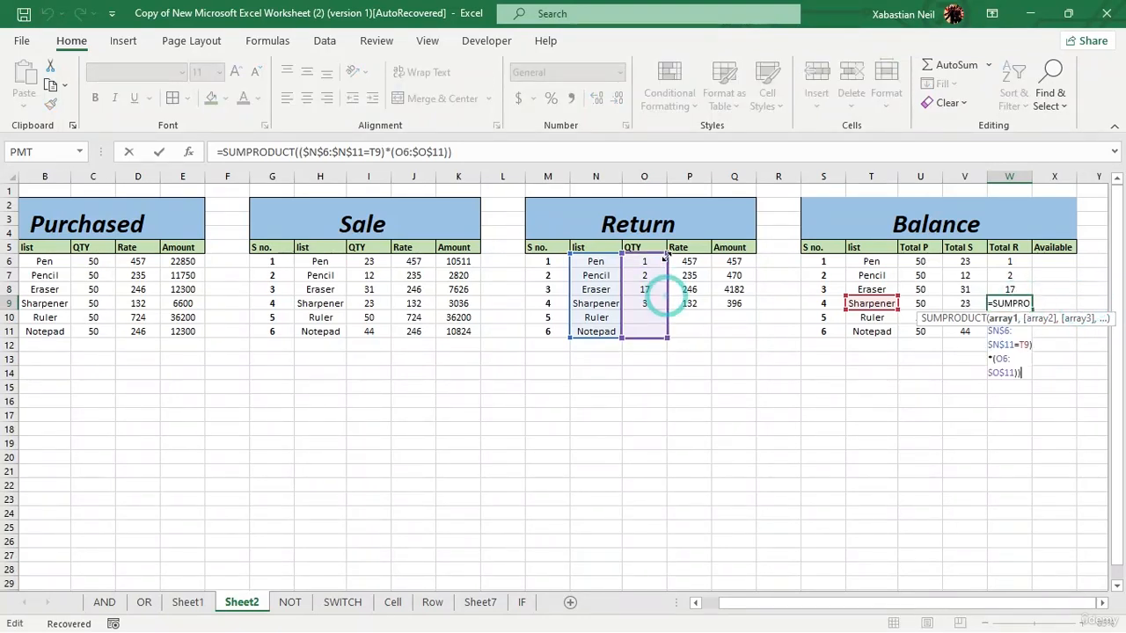
pyautogui.press('Return')
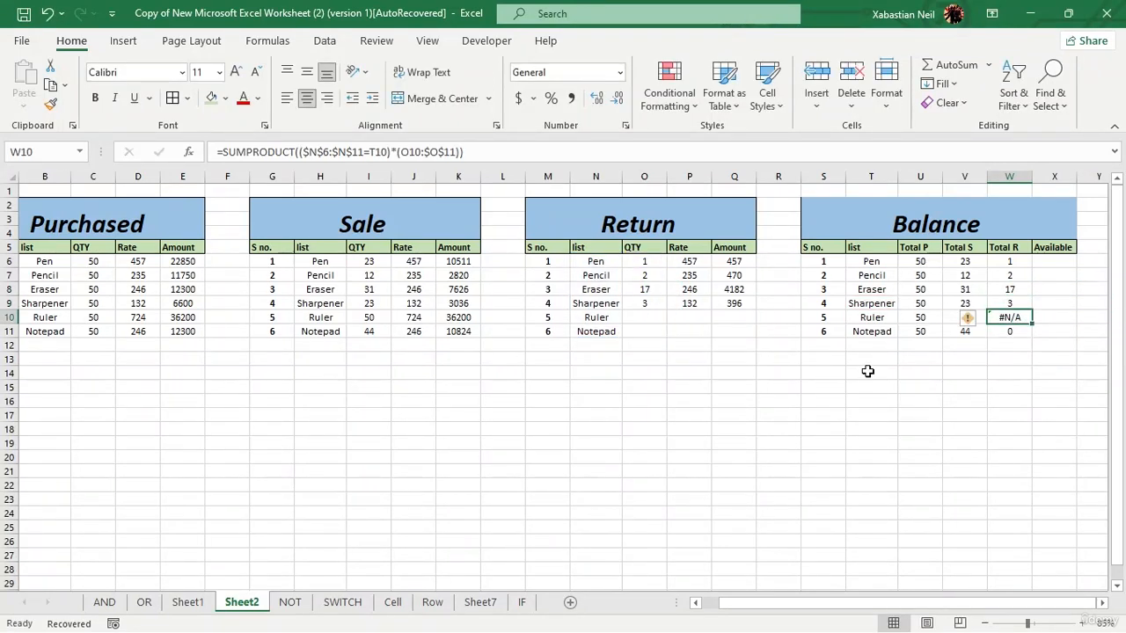
# - Correct the Ruler row's Total R formula in W10 to =SUMPRODUCT(($N$6:$N$11=T10)*(O6:$O$11))
pyautogui.doubleClick(1021, 318)
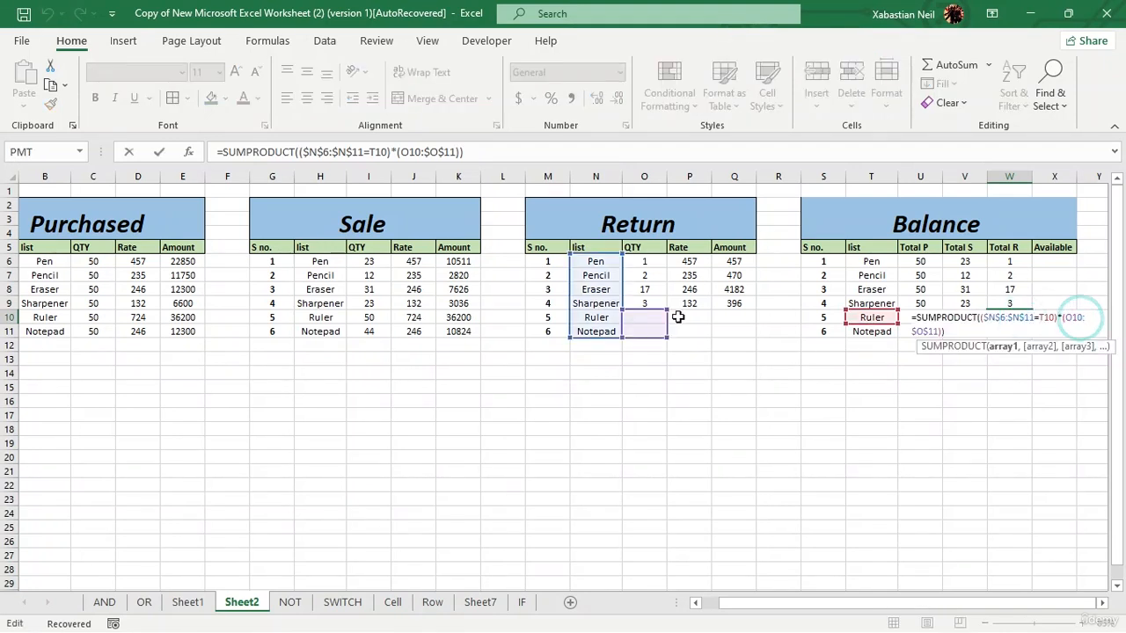
pyautogui.moveTo(666, 310); pyautogui.dragTo(666, 255)
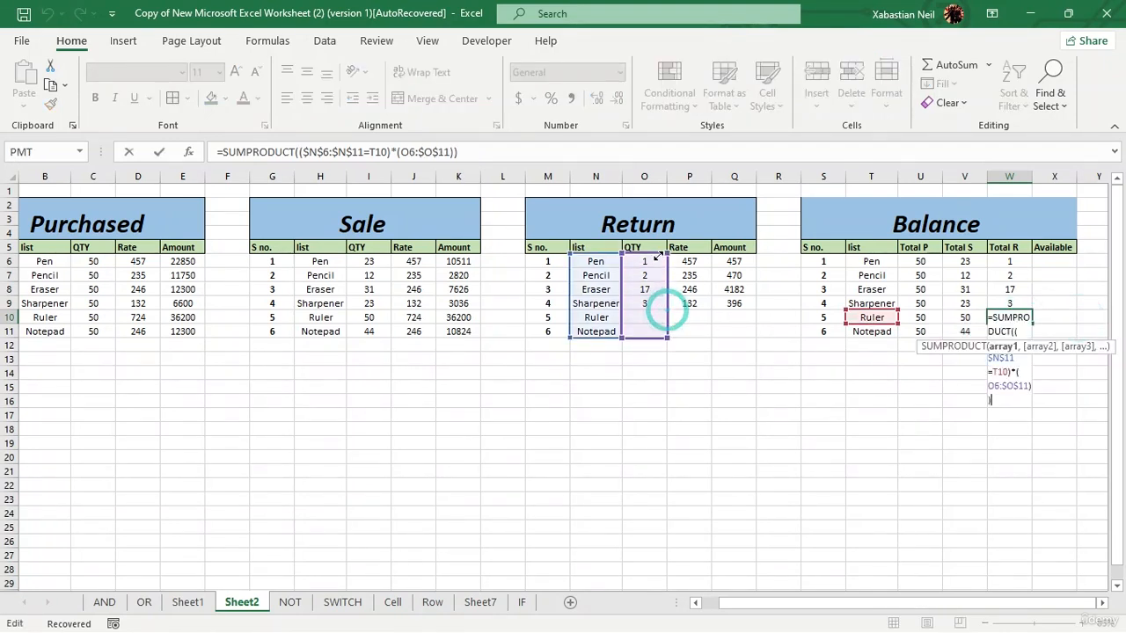
pyautogui.press('Return')
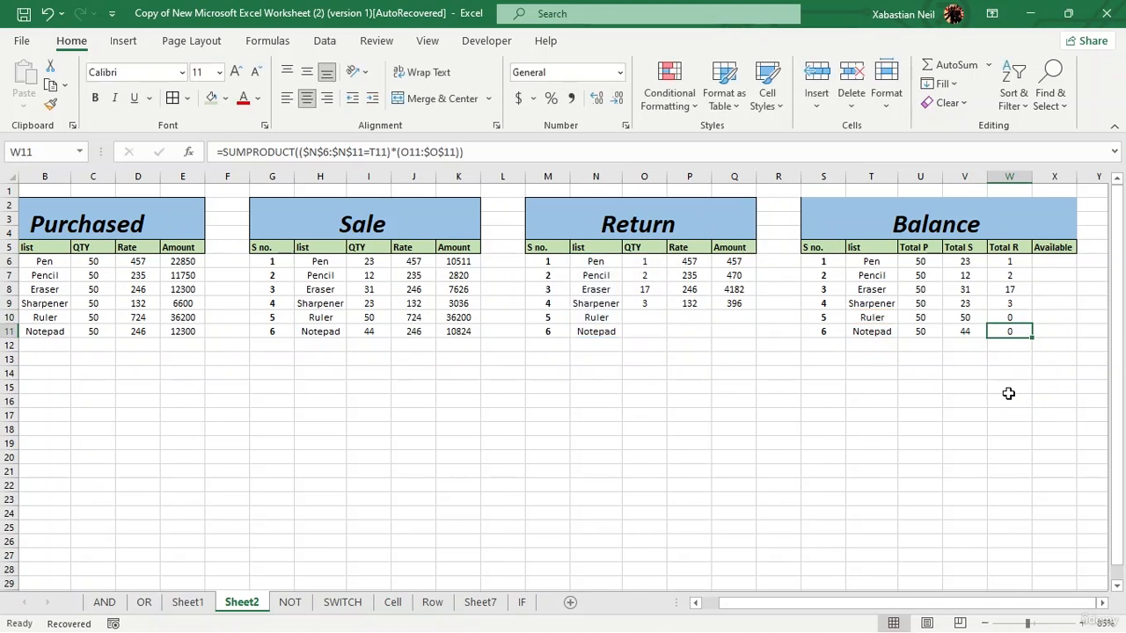
pyautogui.click(1016, 437)
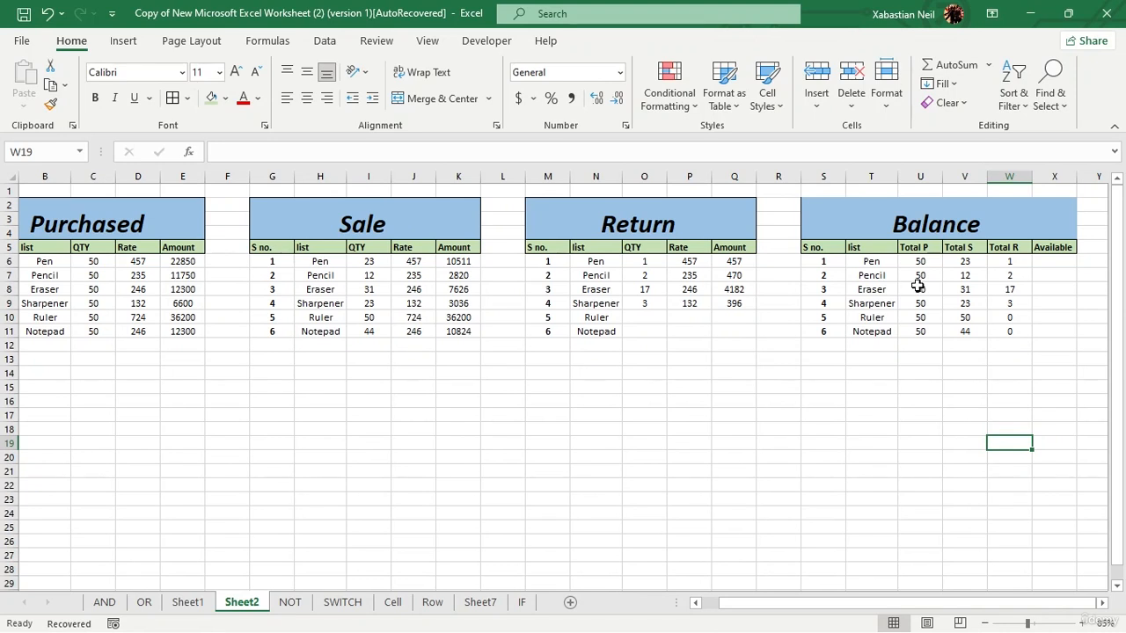
# - Enter the Pen row's Available formula in X6 as =U6+W6-V6, adding purchases and returns and subtracting sales
pyautogui.click(1046, 257)
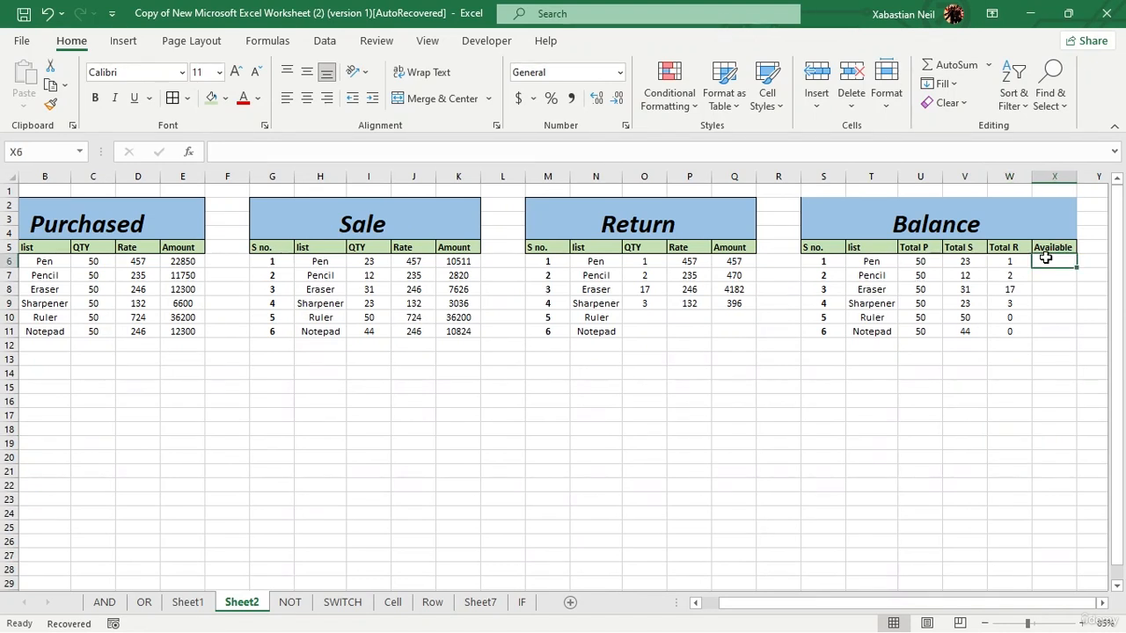
pyautogui.doubleClick(1045, 260)
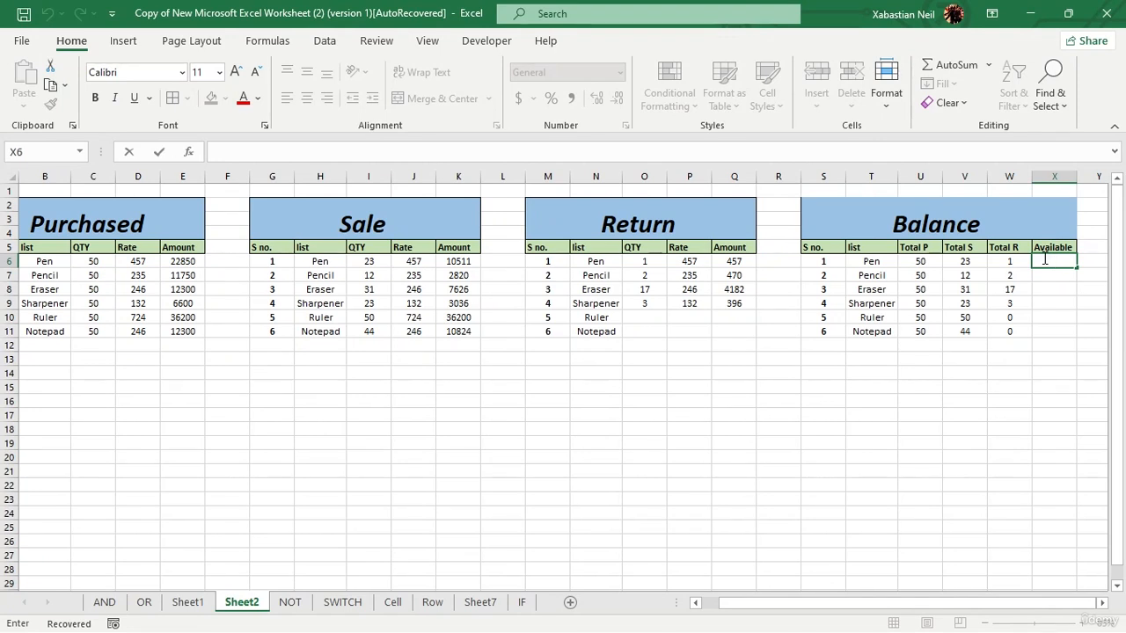
pyautogui.write('=')
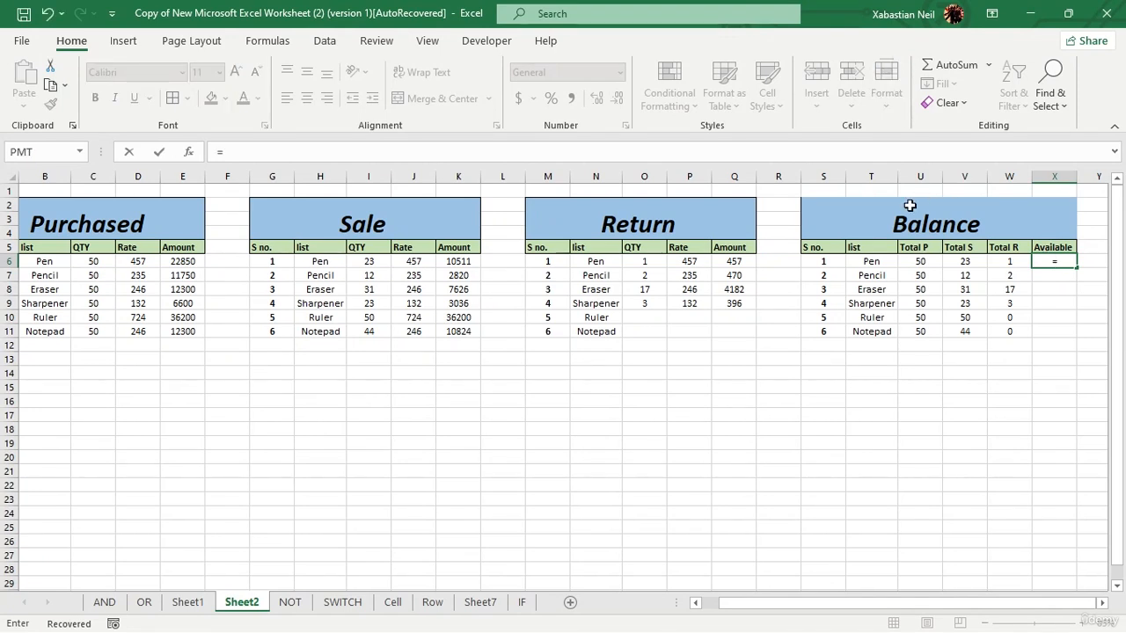
pyautogui.click(920, 264)
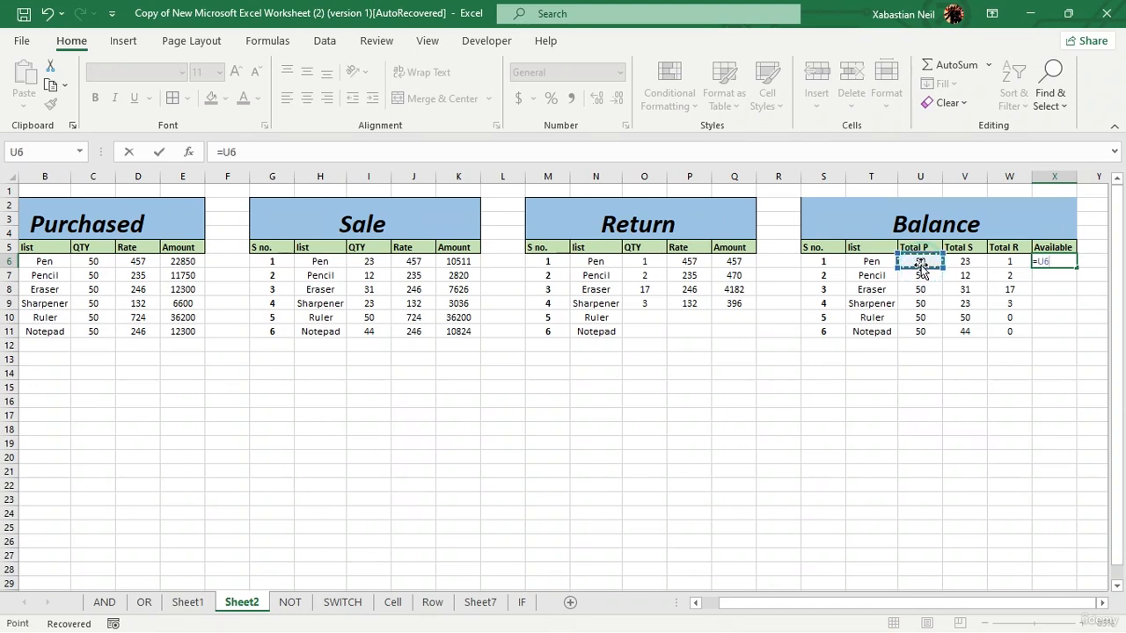
pyautogui.write('+')
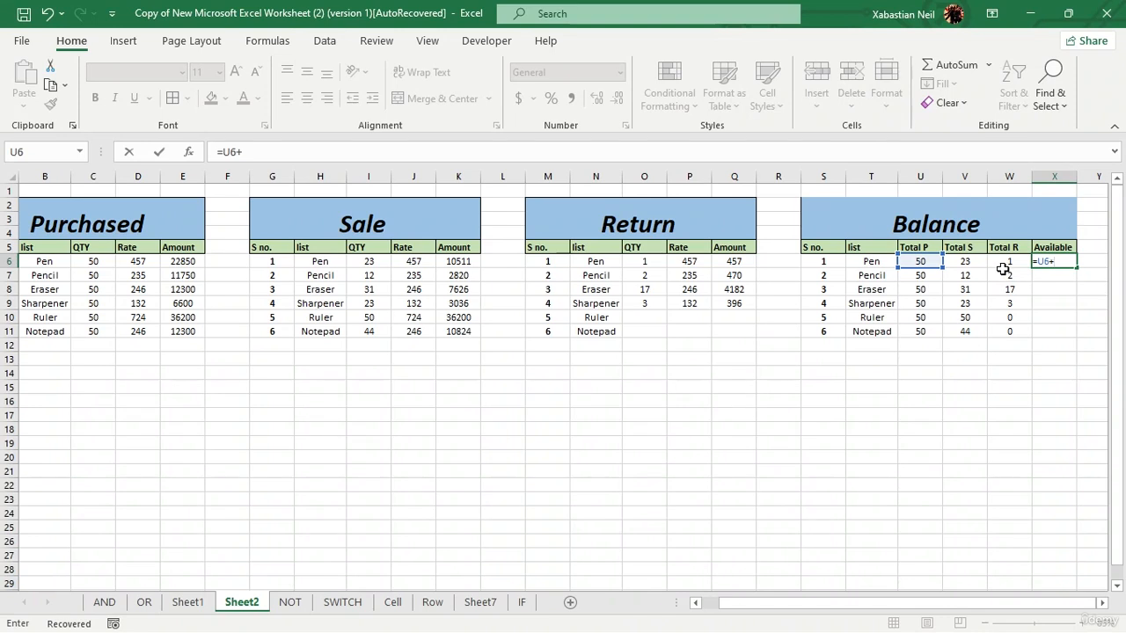
pyautogui.click(1004, 267)
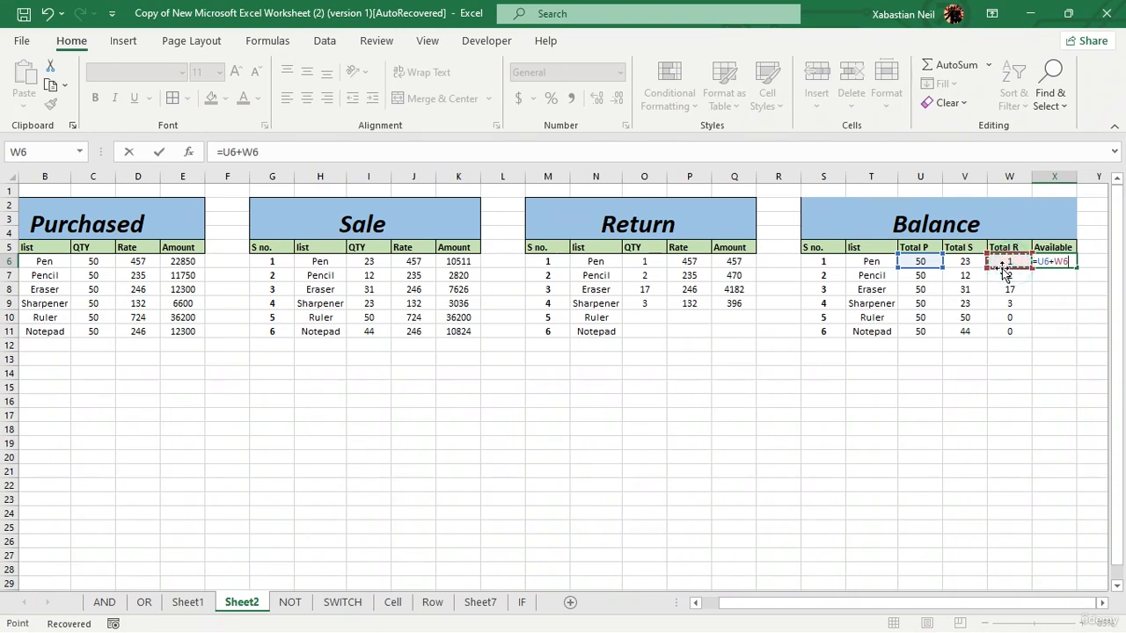
pyautogui.write('-')
pyautogui.click(973, 262)
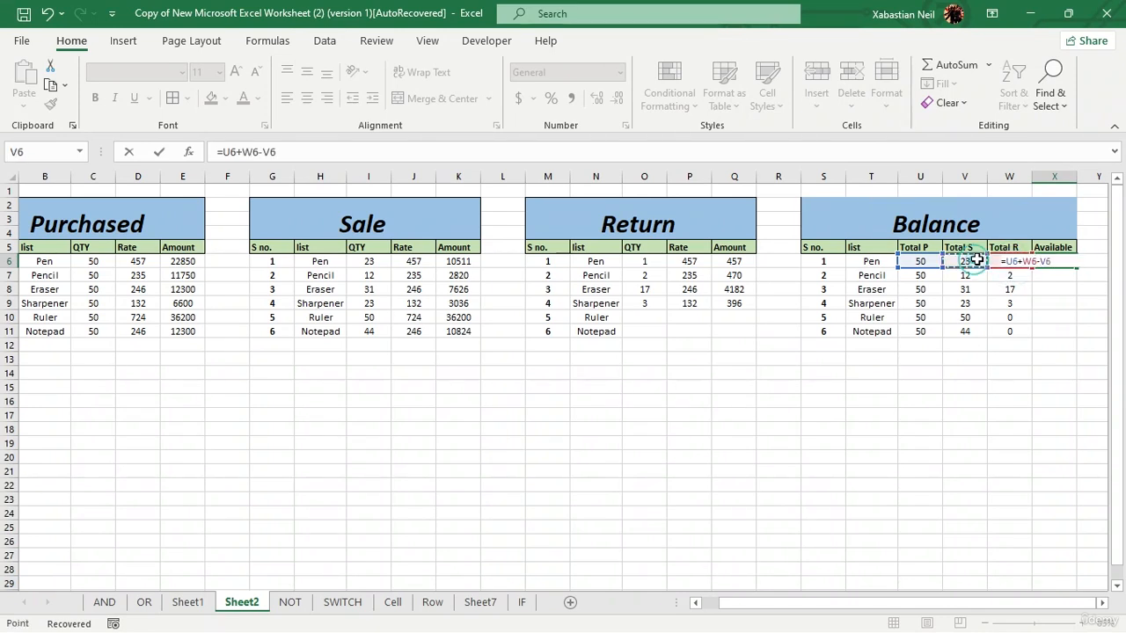
pyautogui.press('Return')
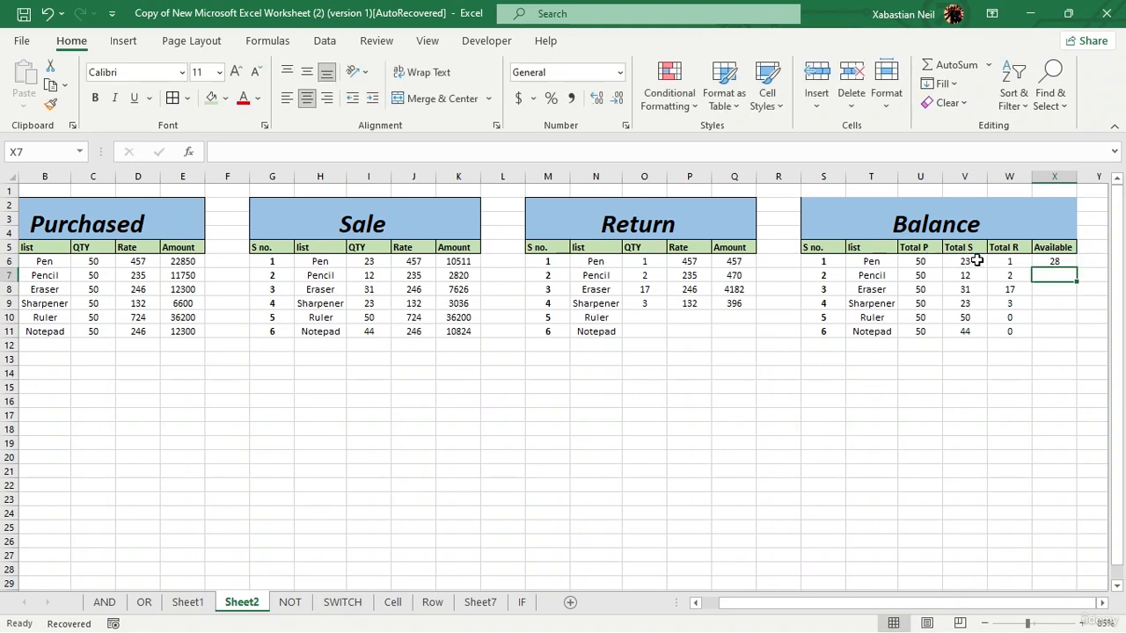
# - Fill the Available formula in X6 down through the Notepad row, X11
pyautogui.click(1057, 262)
pyautogui.doubleClick(1074, 268)
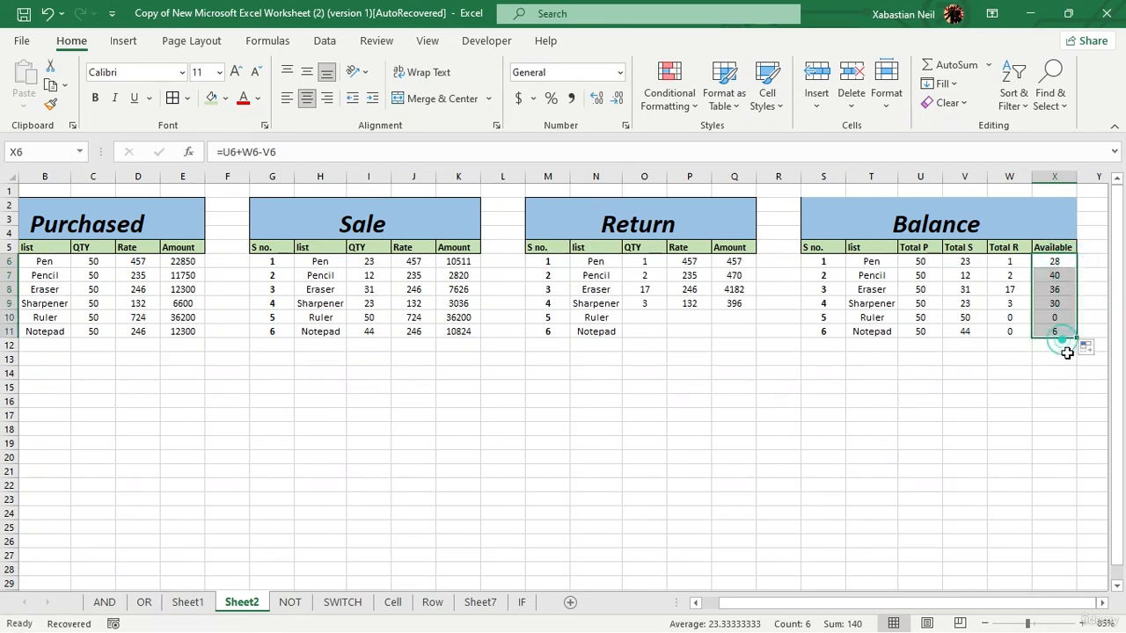
pyautogui.click(1062, 347)
# - Clear the Pencil row's Available formula in X7
pyautogui.doubleClick(1061, 275)
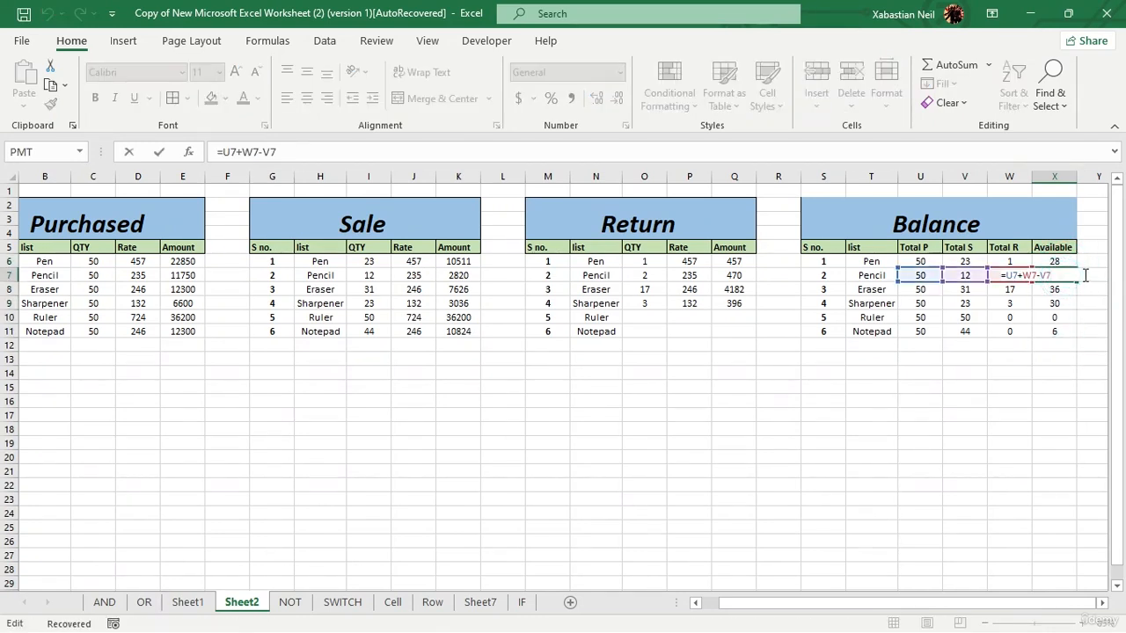
pyautogui.press('BackSpace')
pyautogui.press('BackSpace')
pyautogui.press('BackSpace')
pyautogui.press('BackSpace')
pyautogui.press('BackSpace')
pyautogui.press('BackSpace')
pyautogui.press('BackSpace')
pyautogui.press('BackSpace')
pyautogui.press('BackSpace')
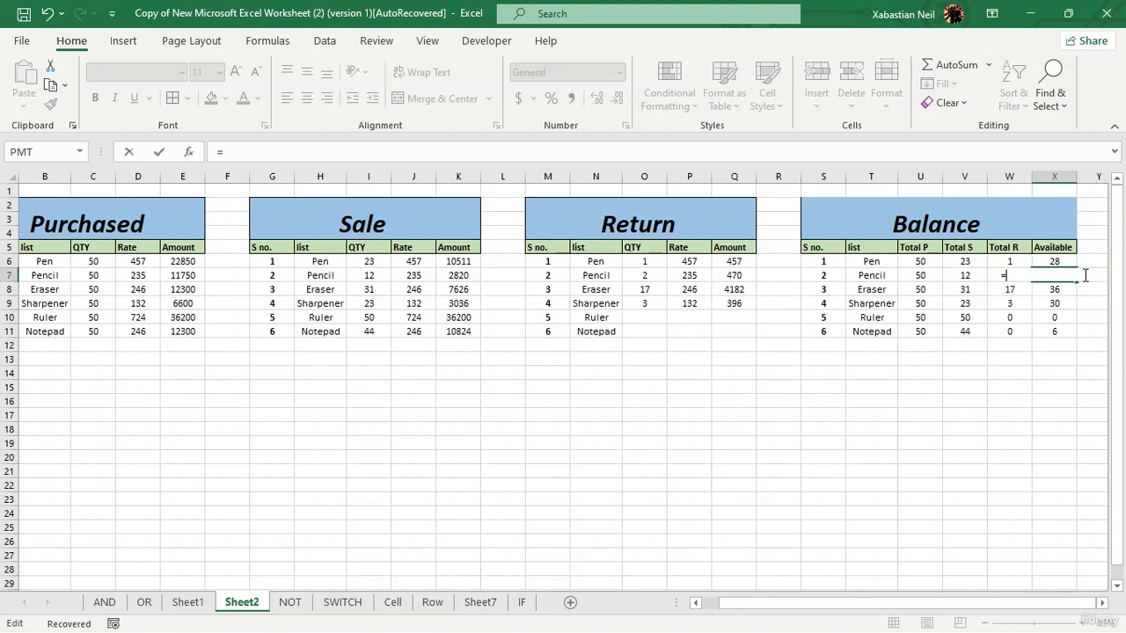
pyautogui.press('Return')
pyautogui.click(935, 516)
# - Enter the Pencil row's Available formula in X7 as =U7+W7-V7
pyautogui.click(1063, 275)
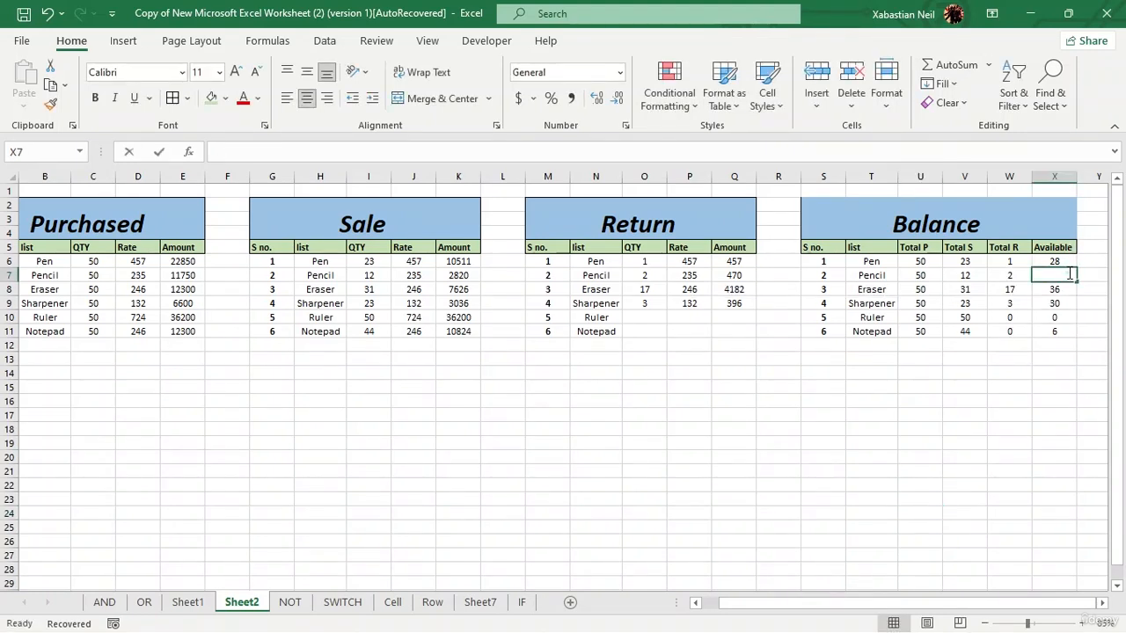
pyautogui.write('=')
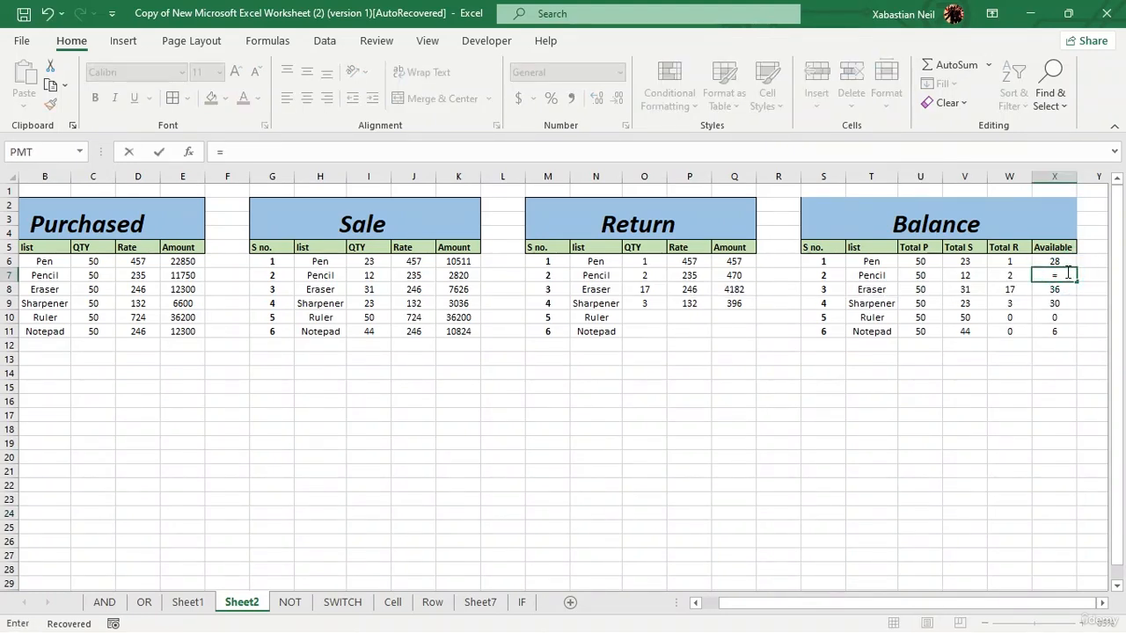
pyautogui.click(920, 275)
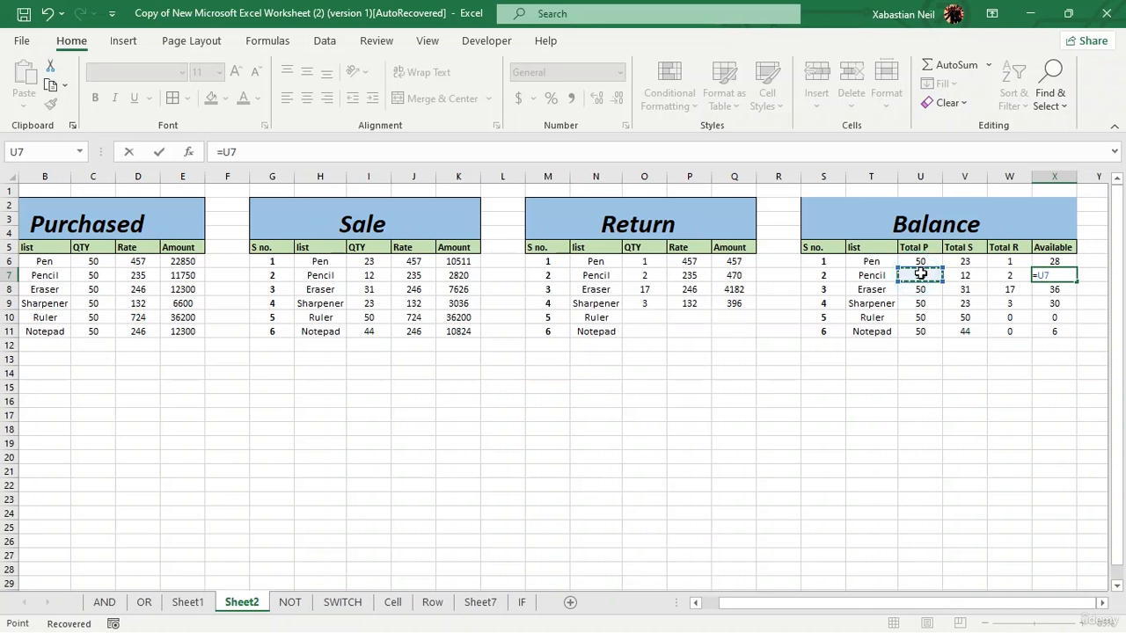
pyautogui.write('+')
pyautogui.click(1004, 276)
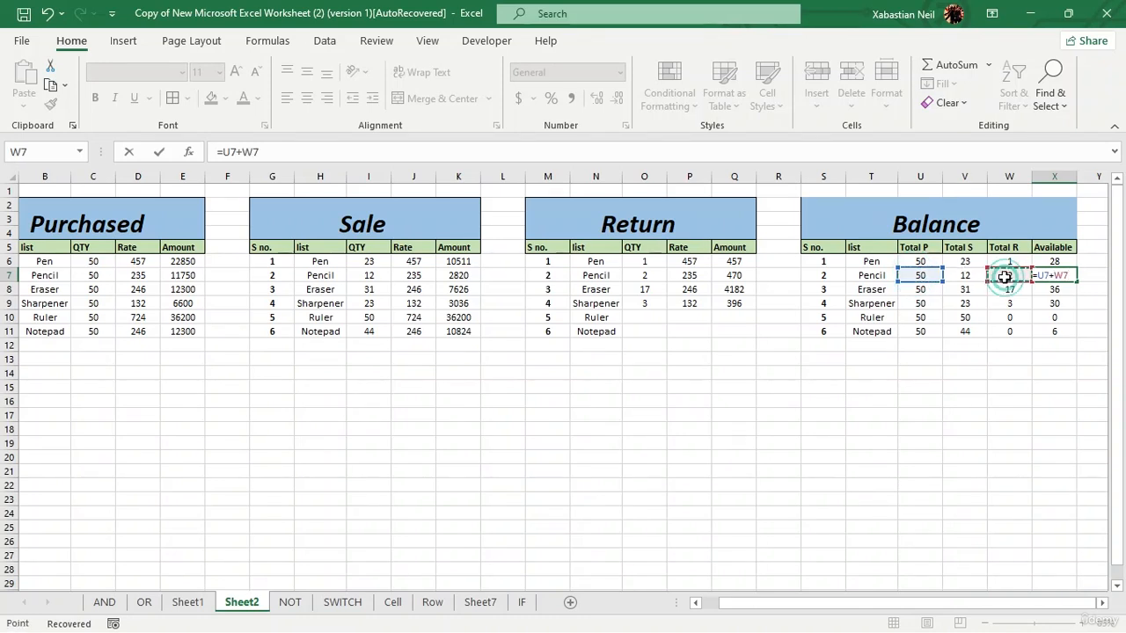
pyautogui.write('-')
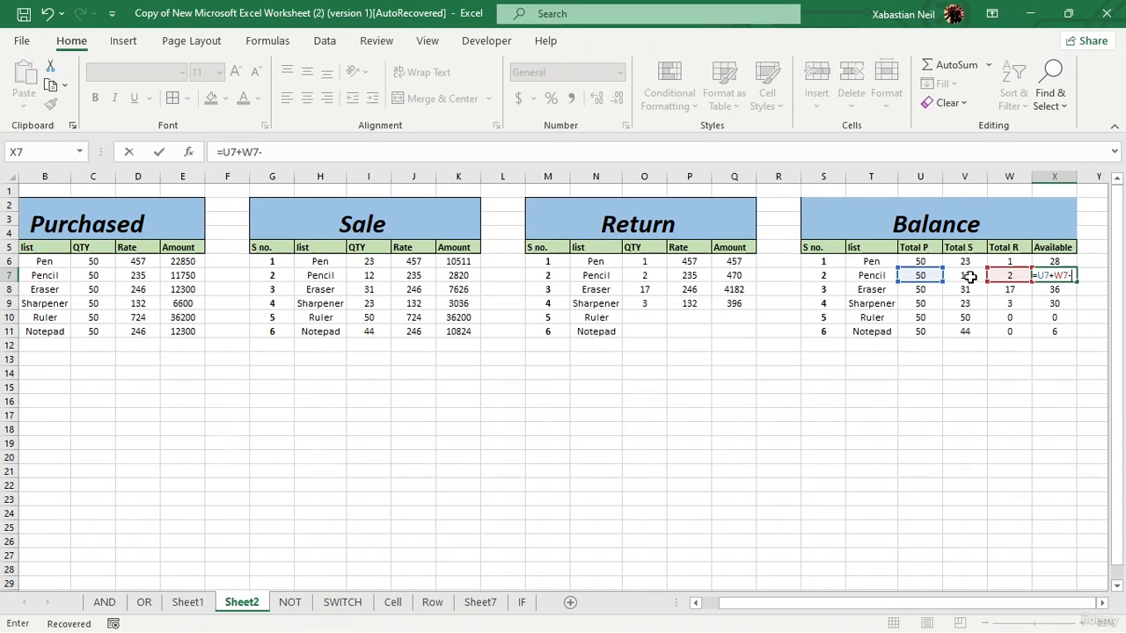
pyautogui.click(967, 277)
pyautogui.press('Return')
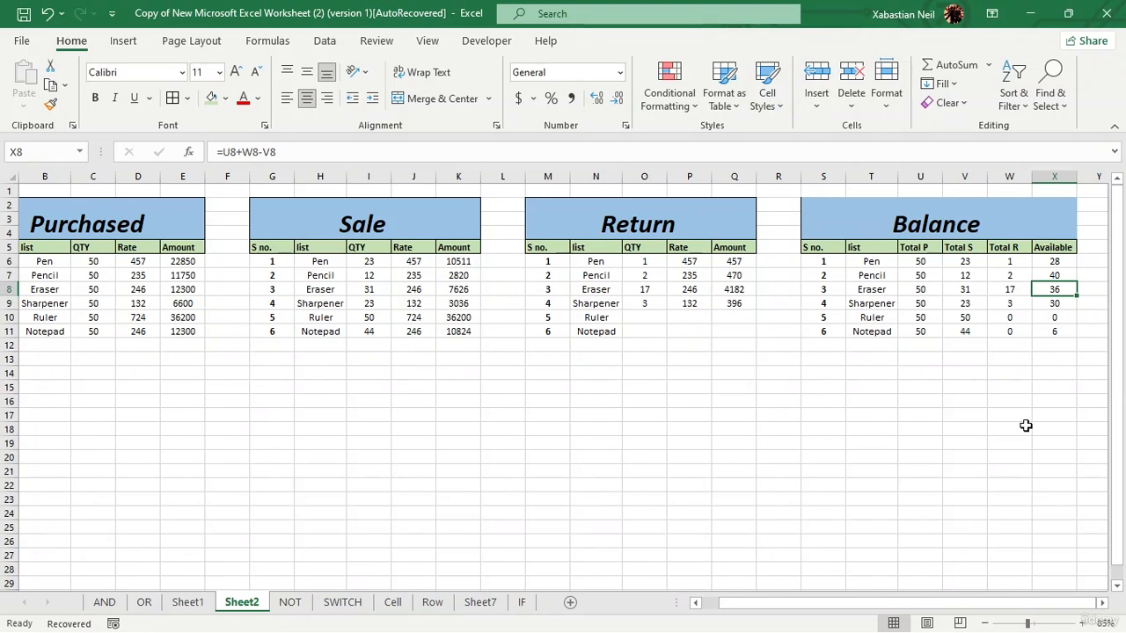
pyautogui.click(858, 605)
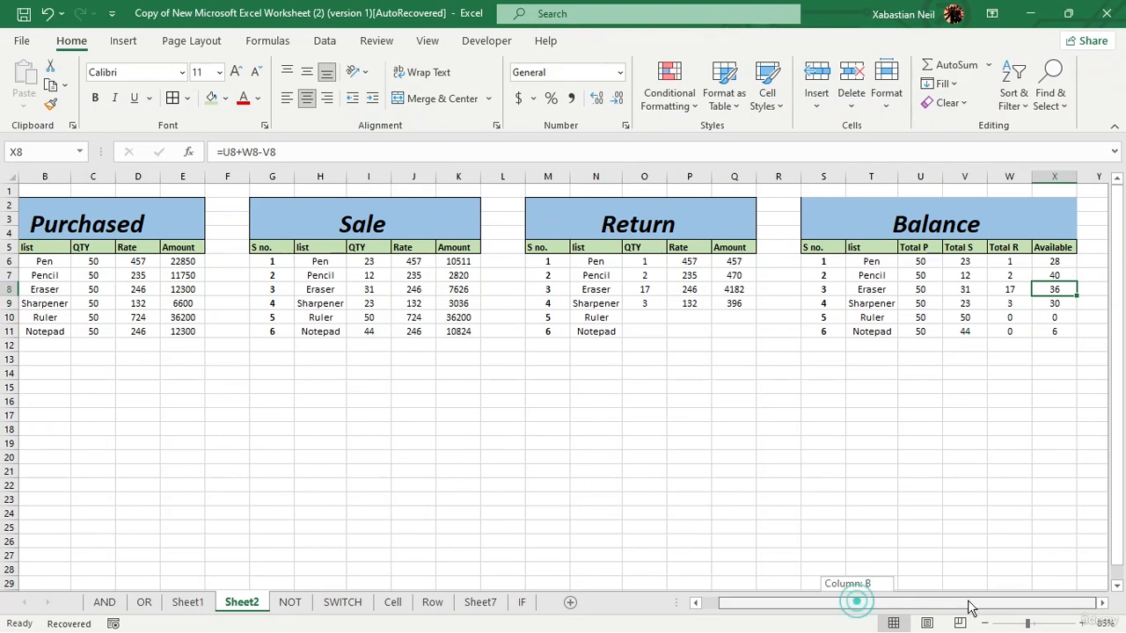
pyautogui.scroll(-1, 1078, 385)
pyautogui.scroll(1, 1077, 386)
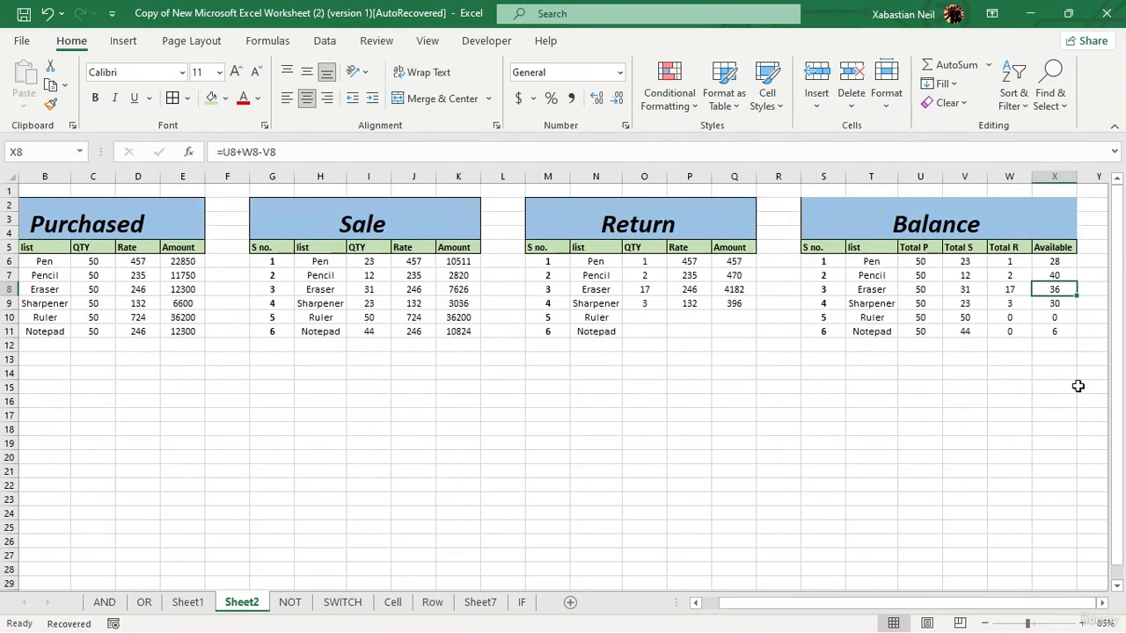
# - Enter the header Total Sale in Y5, beside the Available column of the Balance table
pyautogui.click(1096, 245)
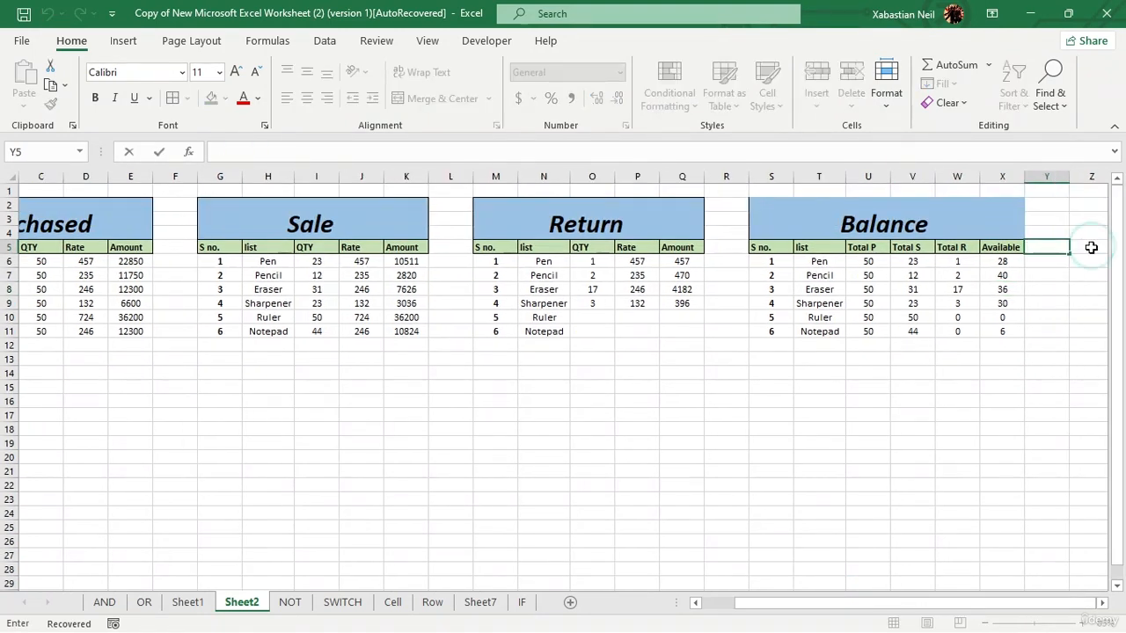
pyautogui.write('Tp')
pyautogui.press('BackSpace')
pyautogui.write('otal Su')
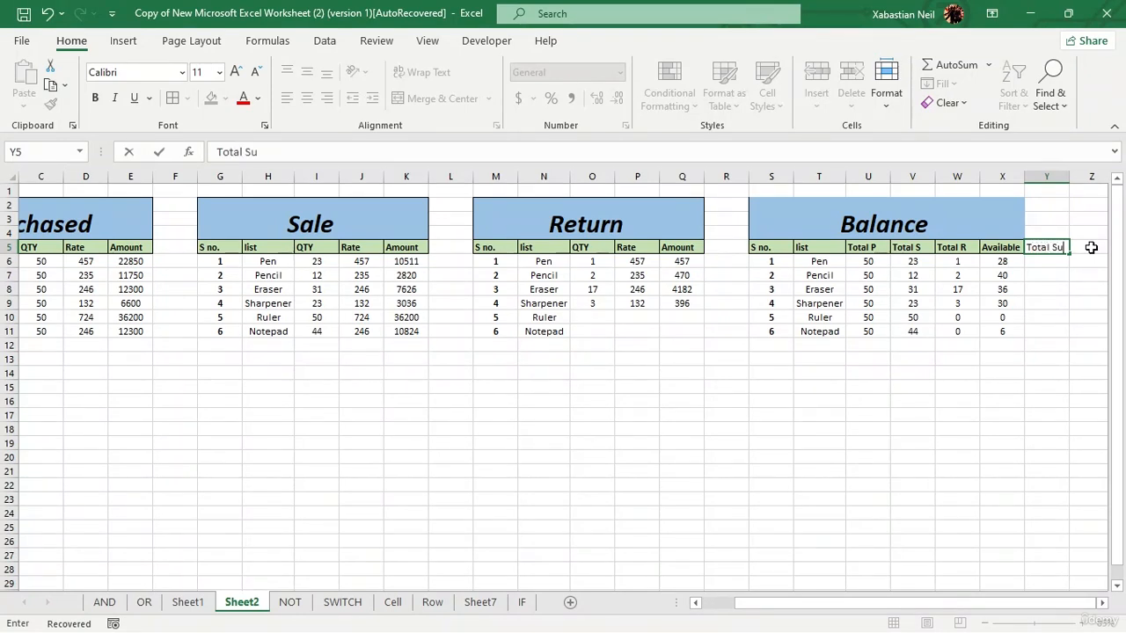
pyautogui.write('m')
pyautogui.press('BackSpace')
pyautogui.press('BackSpace')
# - Widen column Y slightly to fit the Total Sale header
pyautogui.click(1046, 177)
pyautogui.click(1058, 218)
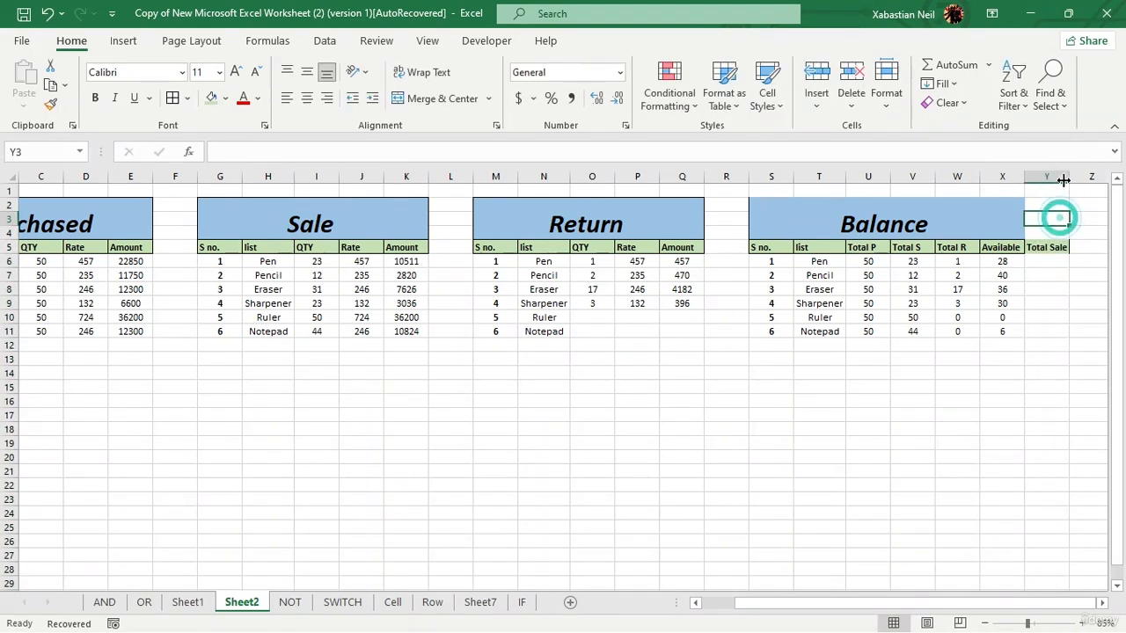
pyautogui.click(1066, 342)
pyautogui.hotkey('ctrl', 'Up')
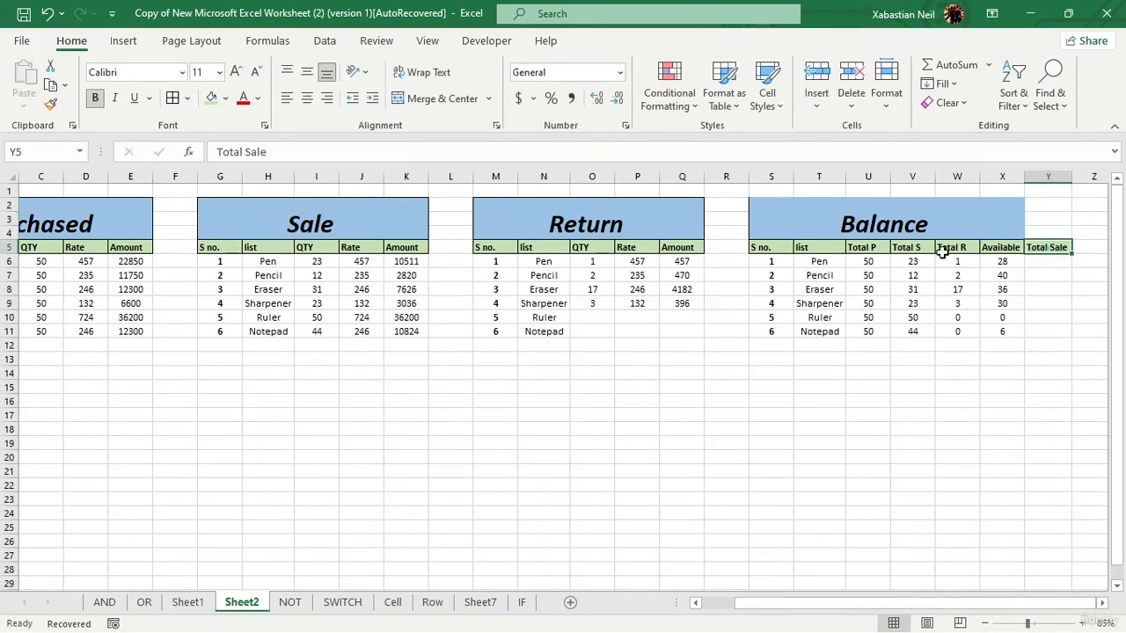
pyautogui.click(1042, 250)
pyautogui.click(938, 512)
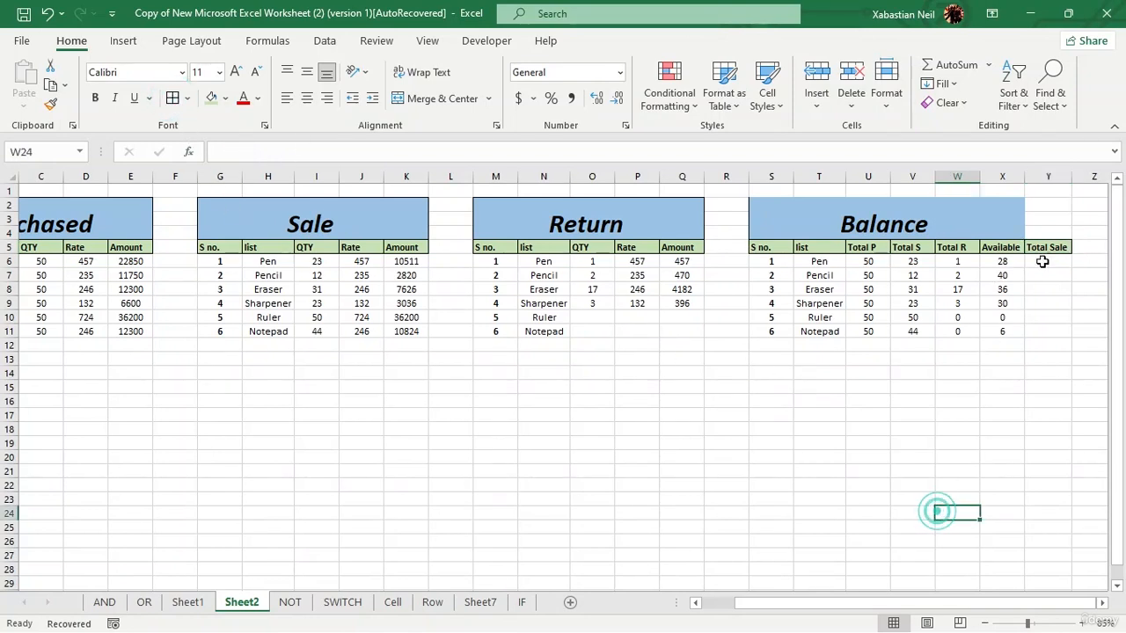
# - Begin the Pen row's Total Sale formula in Y6 with =SUMIF($H$6:$H$11,T6,$K$6:$K$11)-, summing the Sale amounts by item
pyautogui.doubleClick(1047, 263)
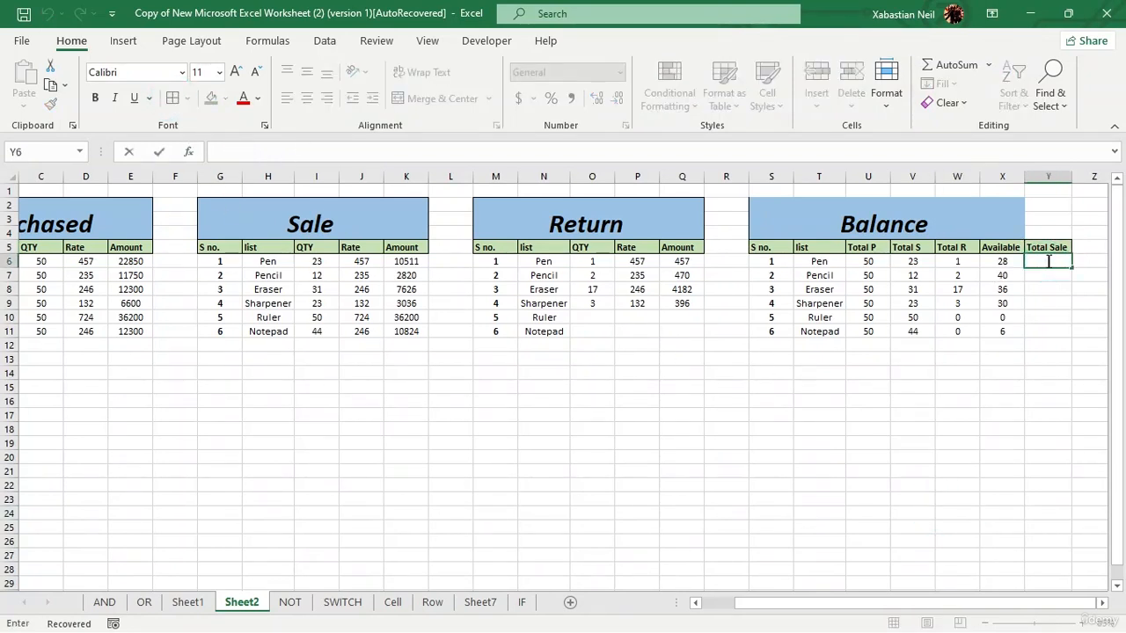
pyautogui.write('=')
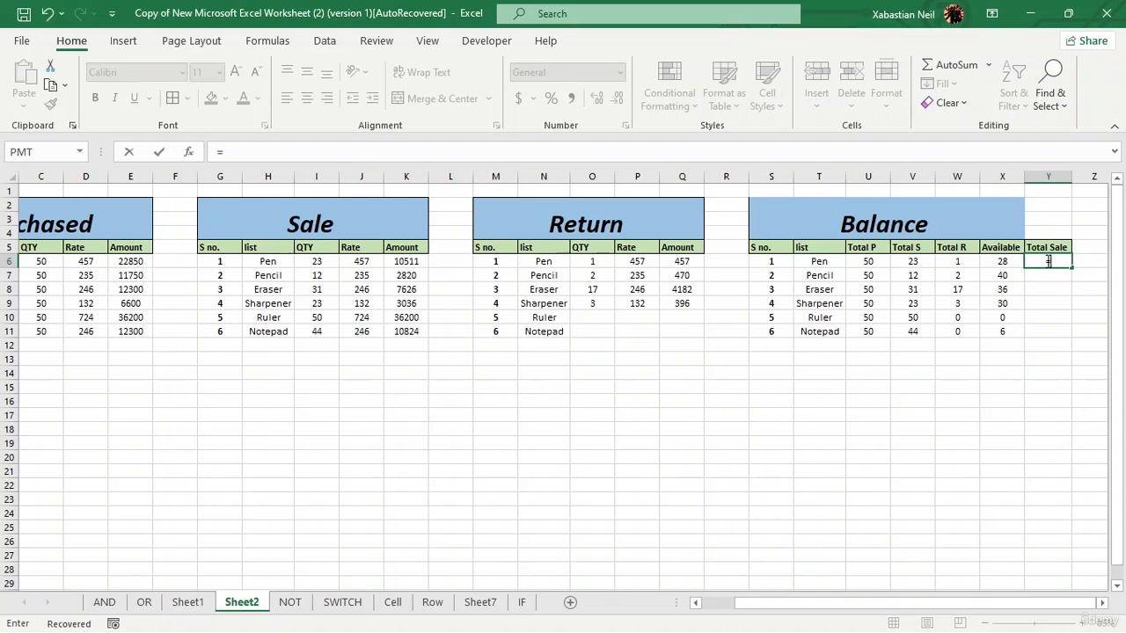
pyautogui.write('sumif')
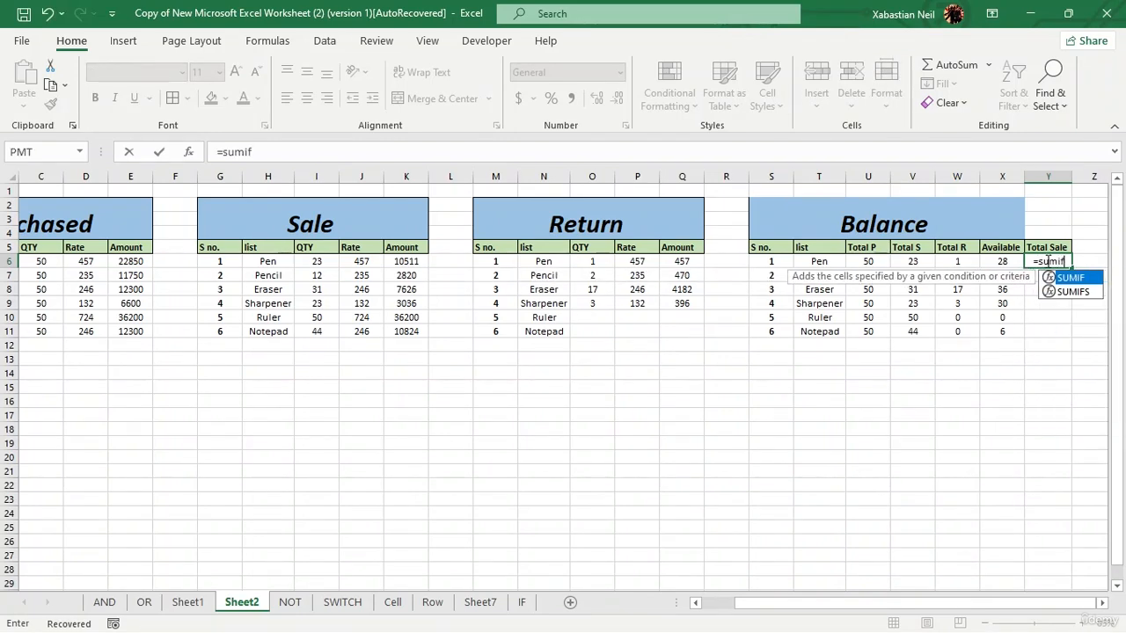
pyautogui.press('Tab')
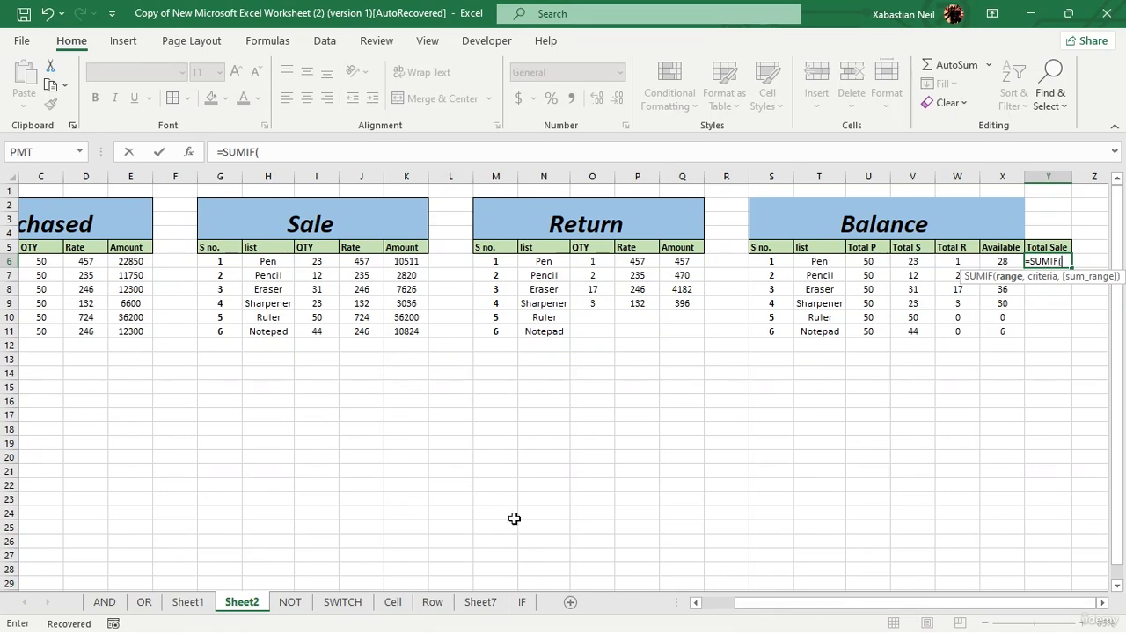
pyautogui.moveTo(269, 260); pyautogui.dragTo(279, 331)
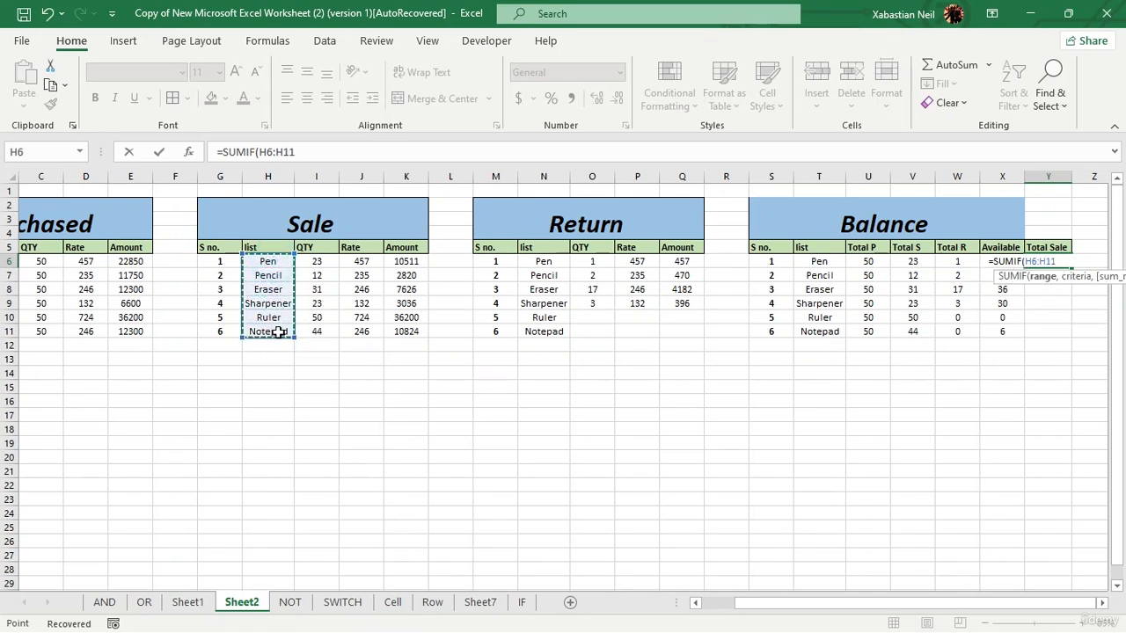
pyautogui.press('F4')
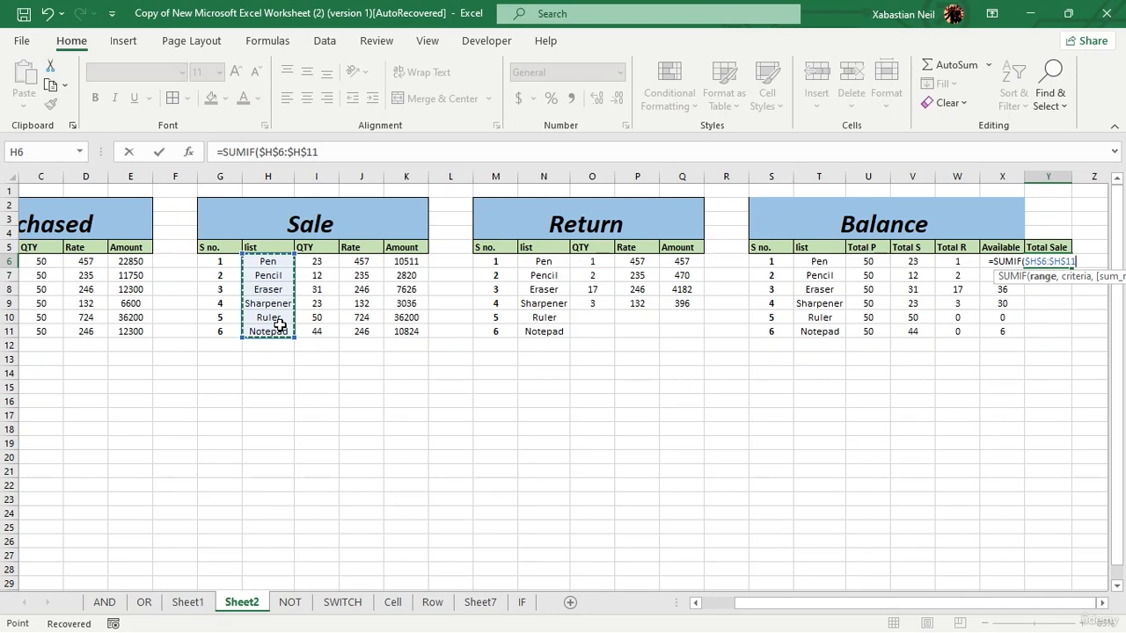
pyautogui.write(',')
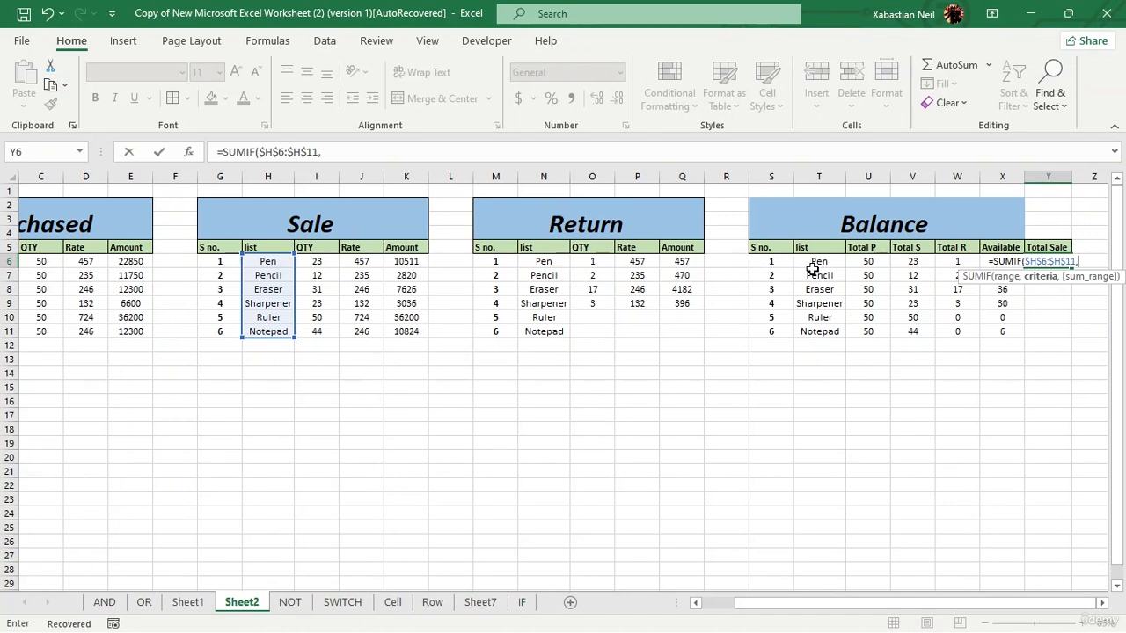
pyautogui.write('T6')
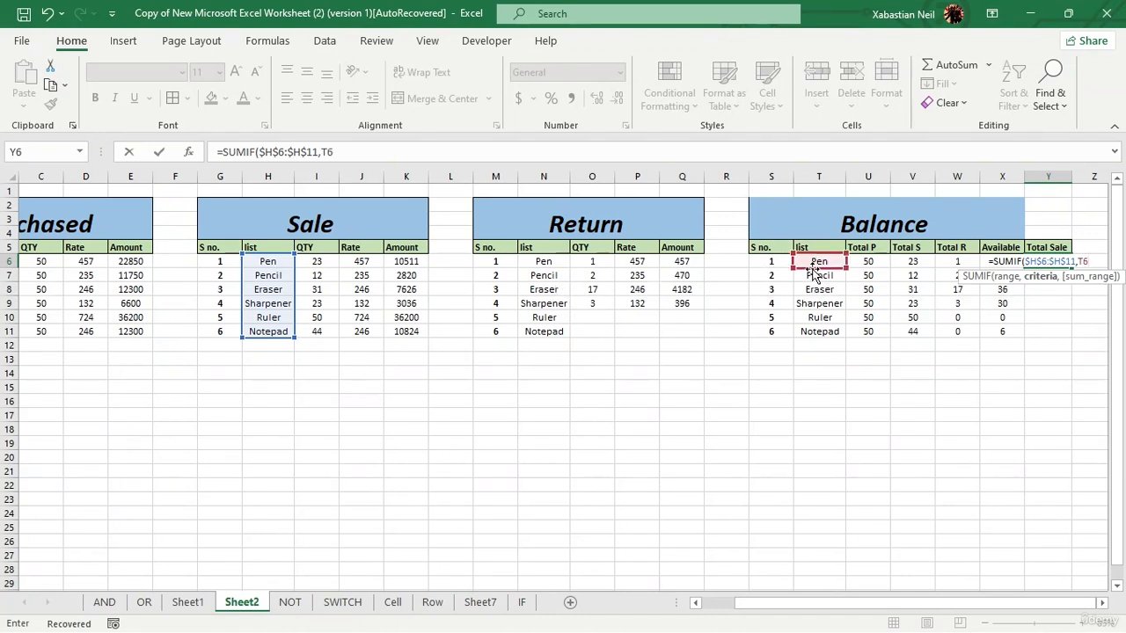
pyautogui.write(',')
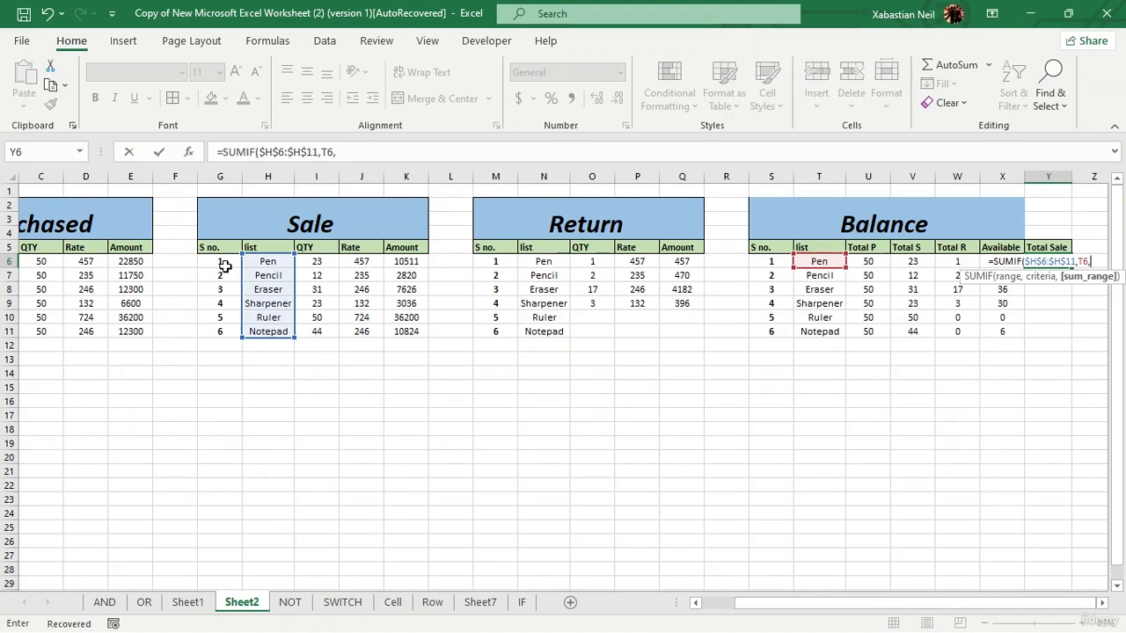
pyautogui.moveTo(406, 261); pyautogui.dragTo(417, 340)
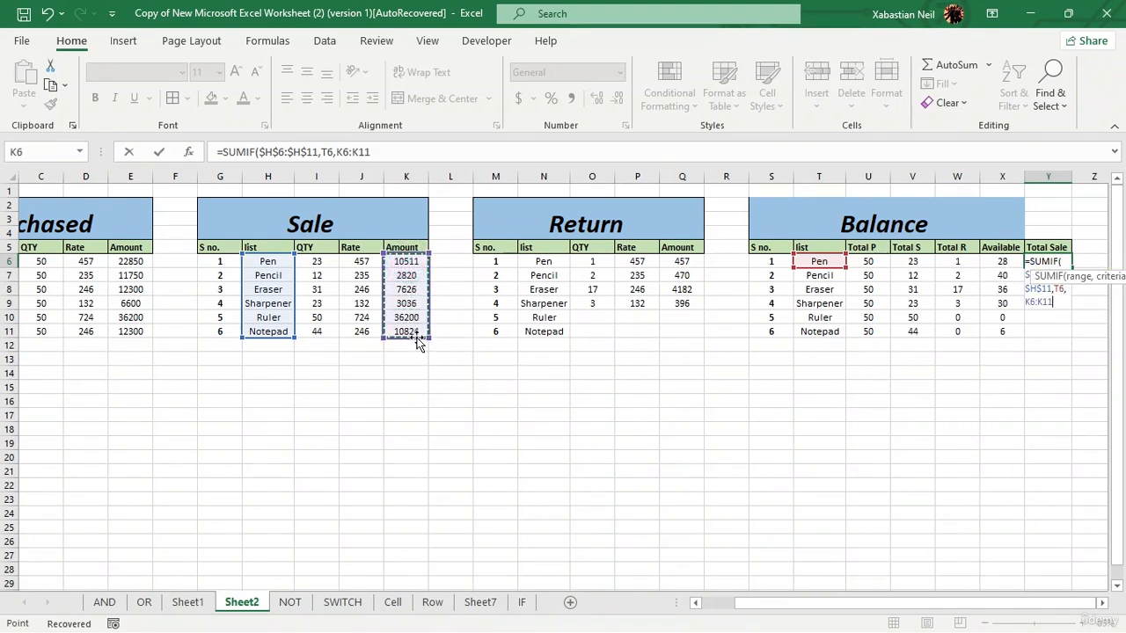
pyautogui.press('F4')
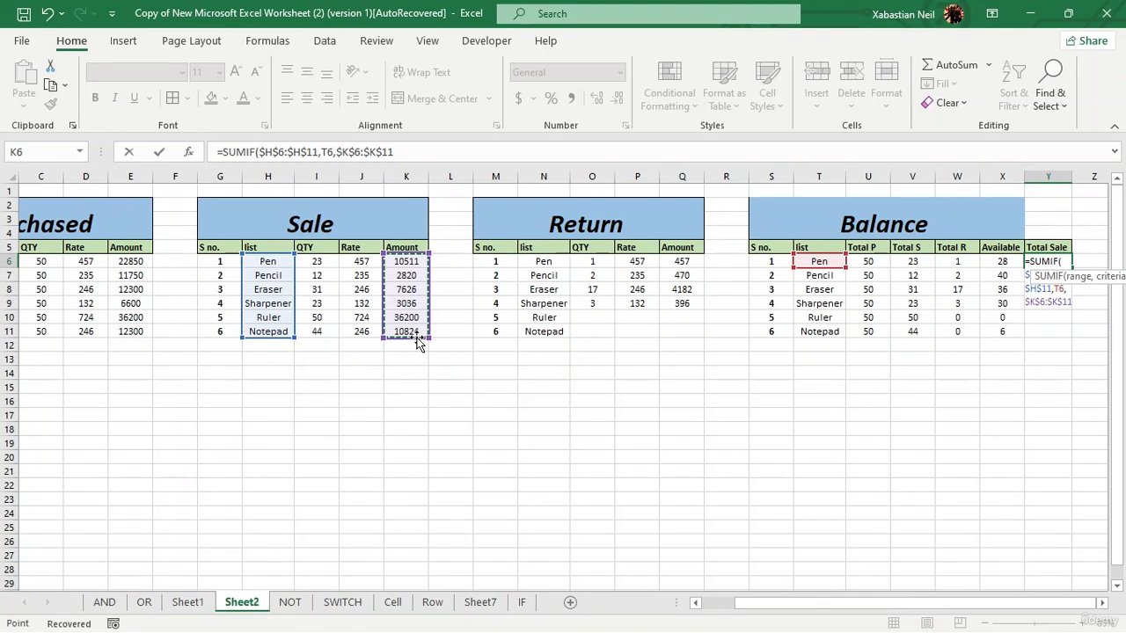
pyautogui.write(')-')
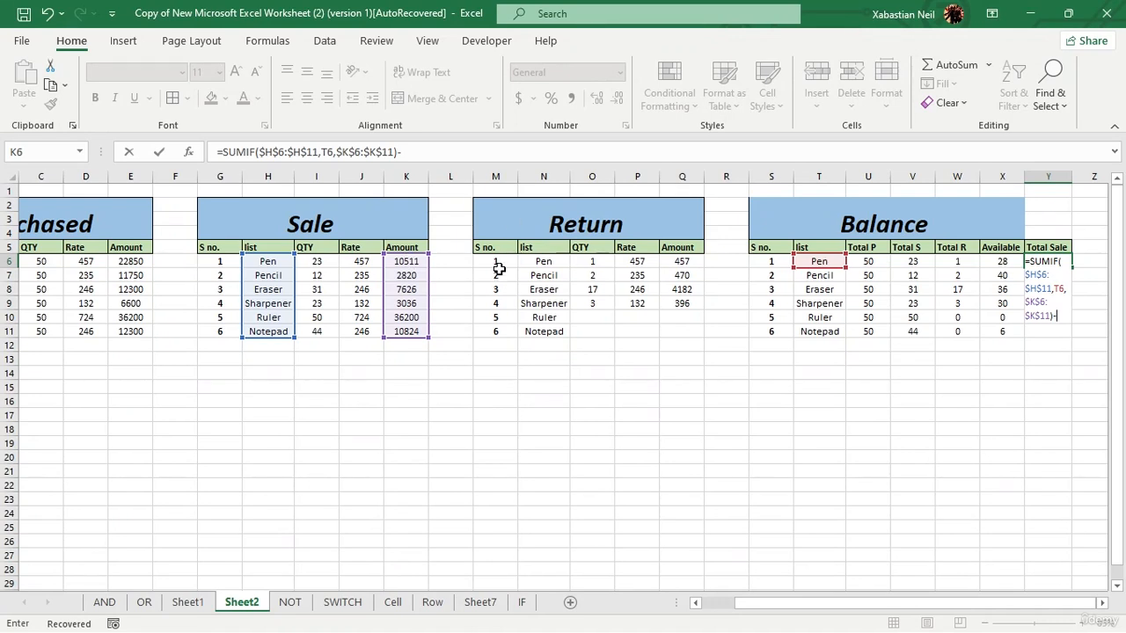
# - Try to complete the Y6 formula by subtracting the Return amounts with SUMIF($N$6:$N$11,T6,,$Q$6:$Q$11)
pyautogui.write('sumif')
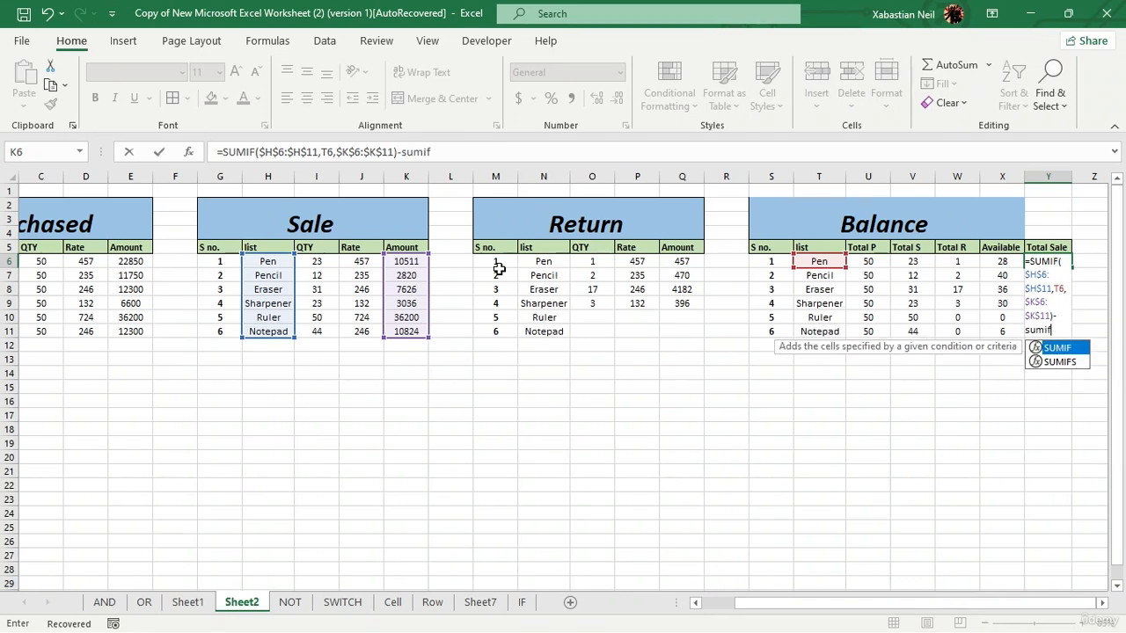
pyautogui.press('Tab')
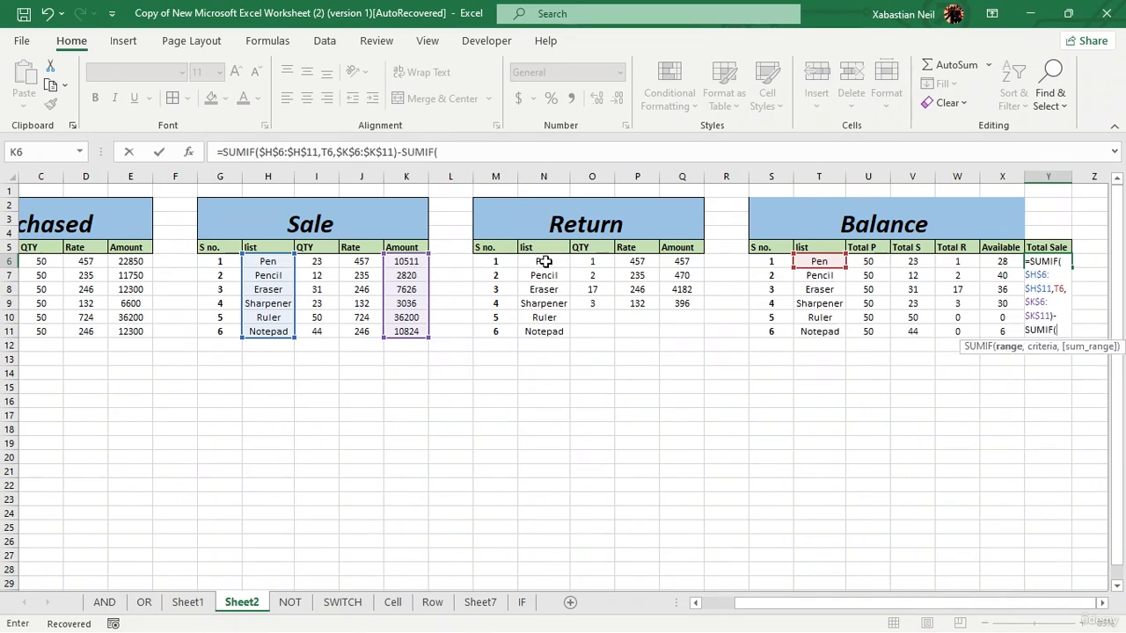
pyautogui.moveTo(546, 262); pyautogui.dragTo(543, 331)
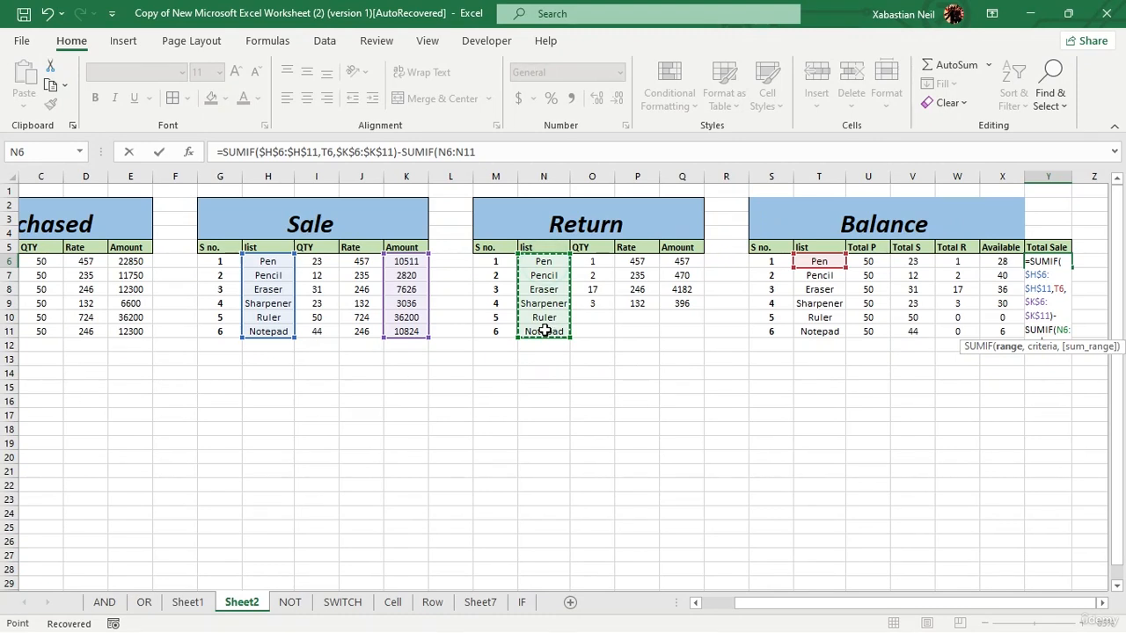
pyautogui.press('F4')
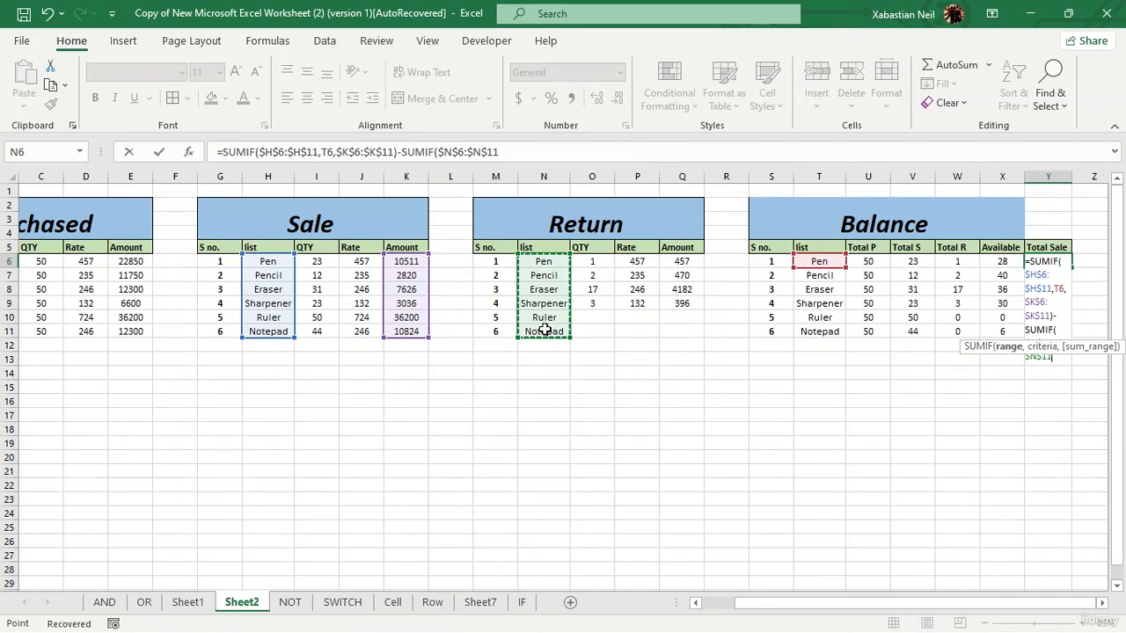
pyautogui.write(',')
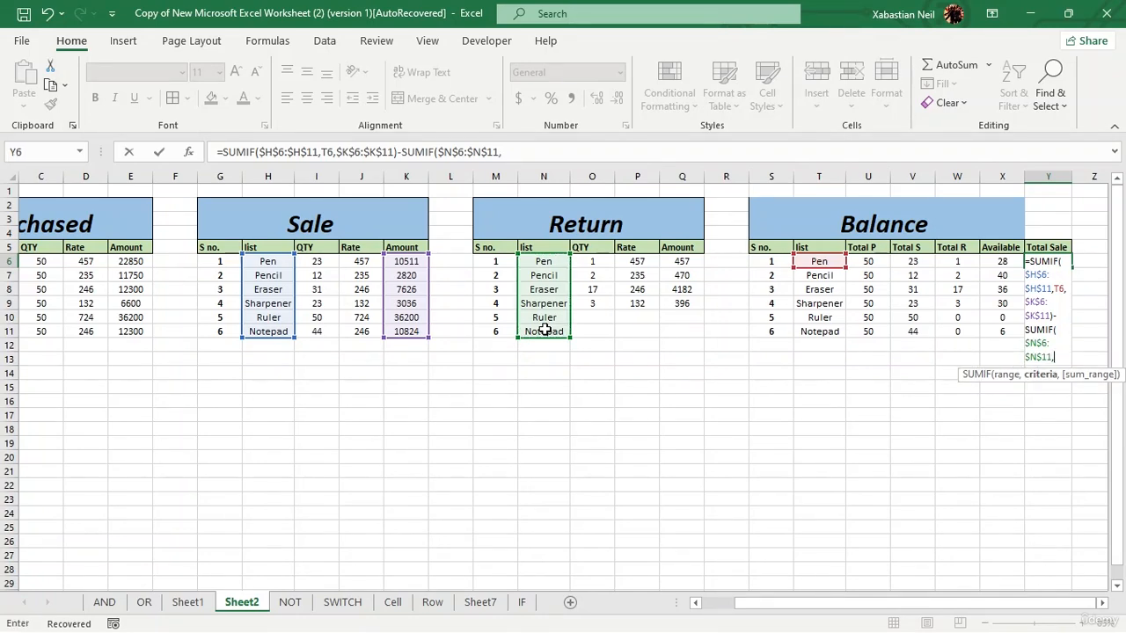
pyautogui.write('T6')
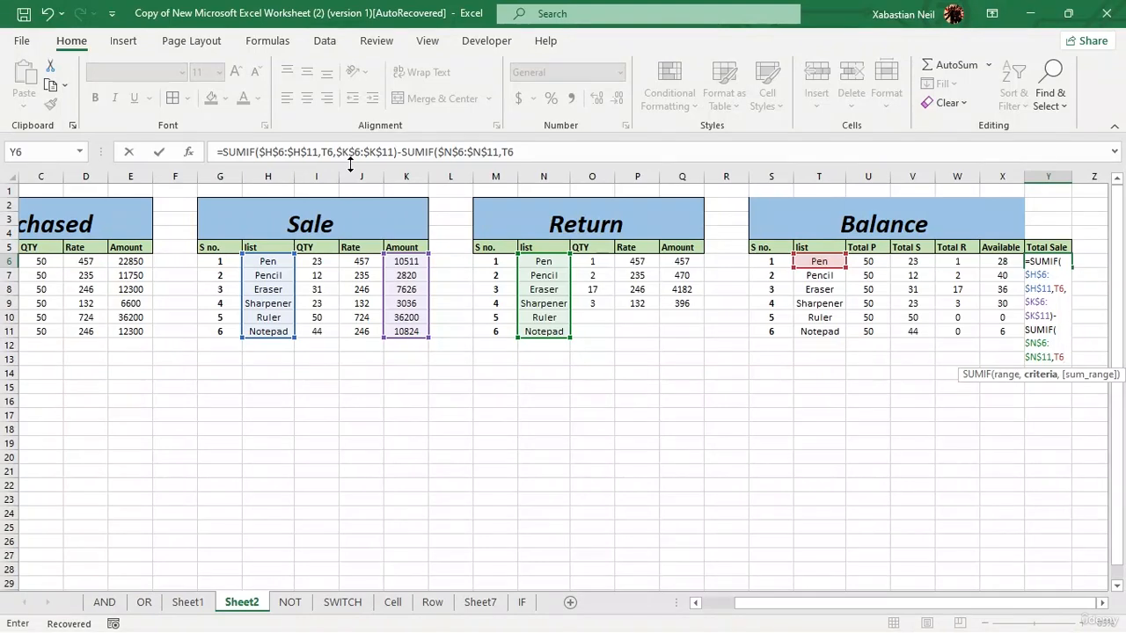
pyautogui.write(',')
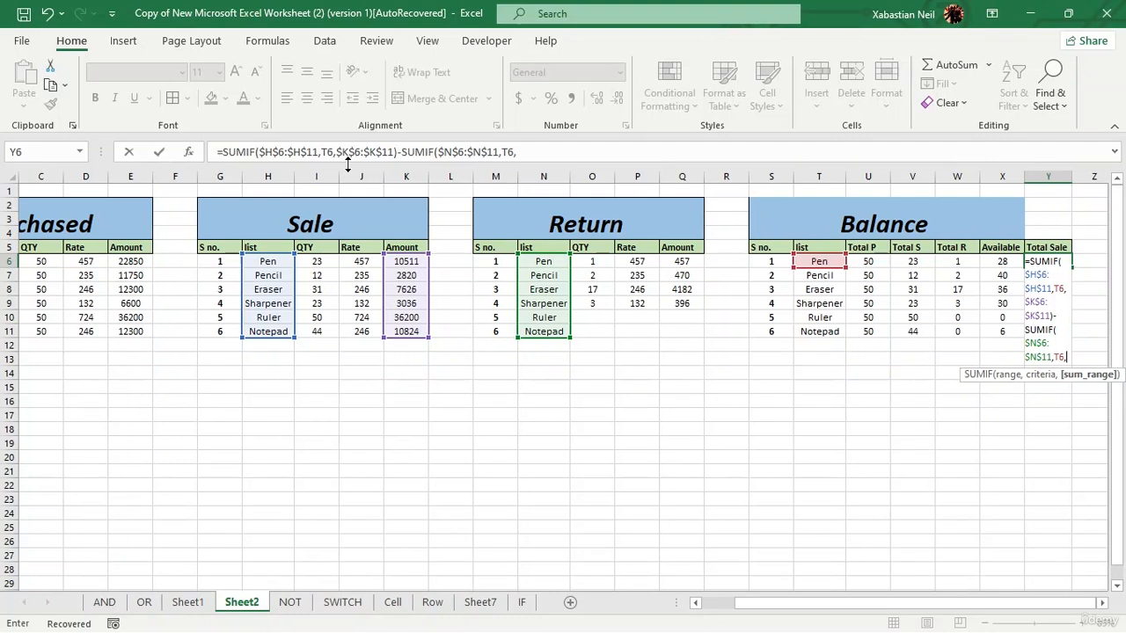
pyautogui.write(',')
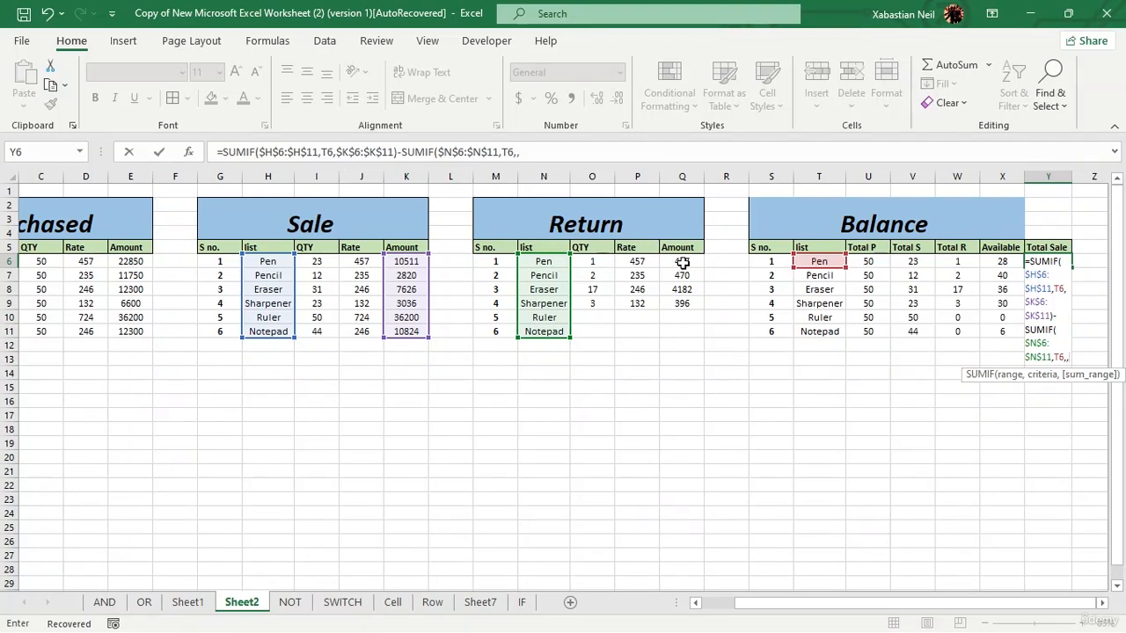
pyautogui.moveTo(682, 261); pyautogui.dragTo(682, 328)
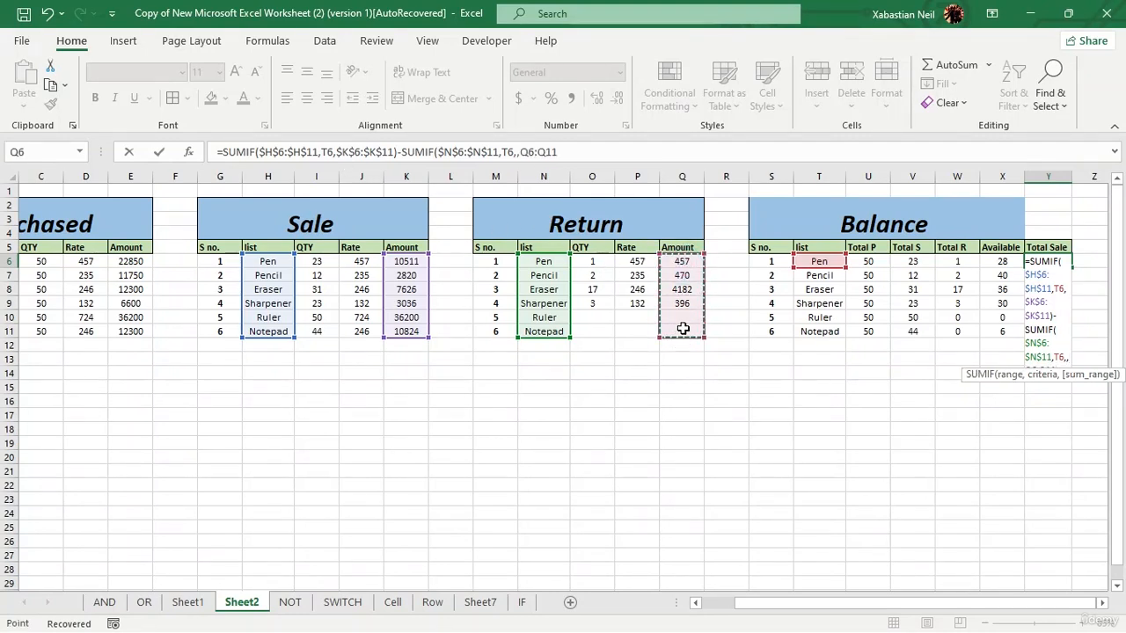
pyautogui.press('F4')
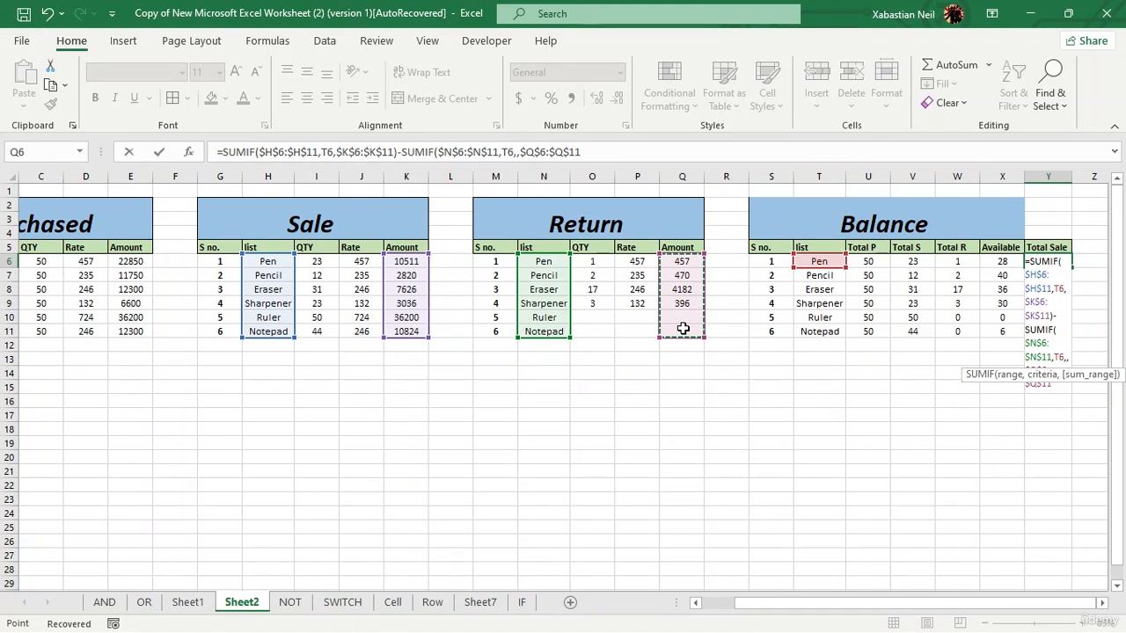
pyautogui.write(')')
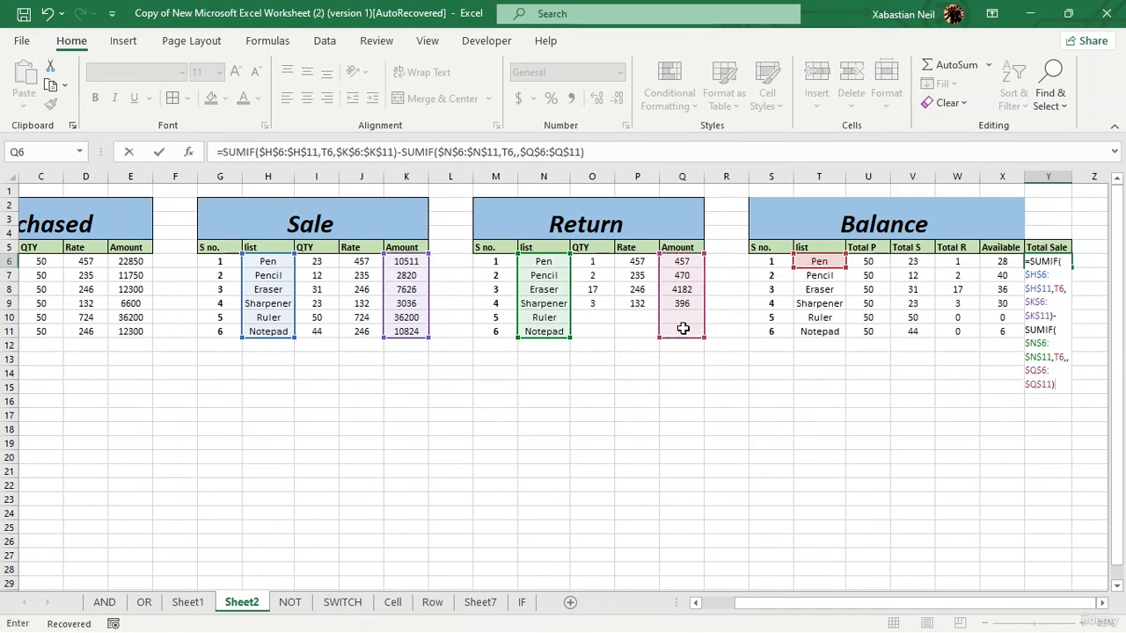
pyautogui.press('Return')
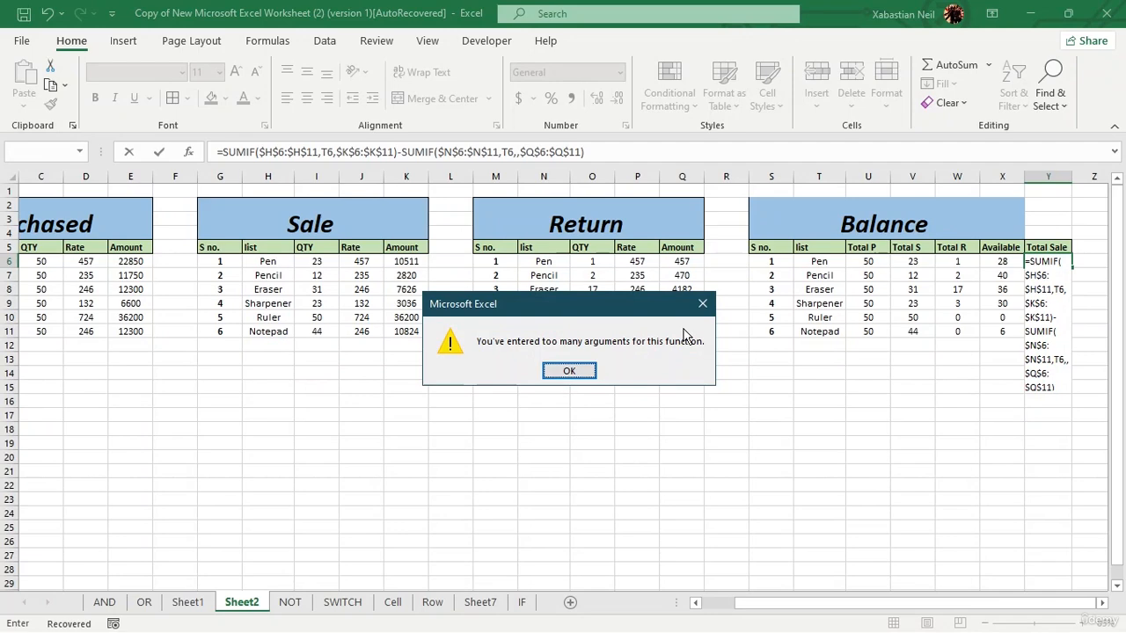
# - Remove the extra comma after T6 so the second part of Y6's formula reads SUMIF($N$6:$N$11,T6,$Q$6:$Q$11)
pyautogui.click(552, 373)
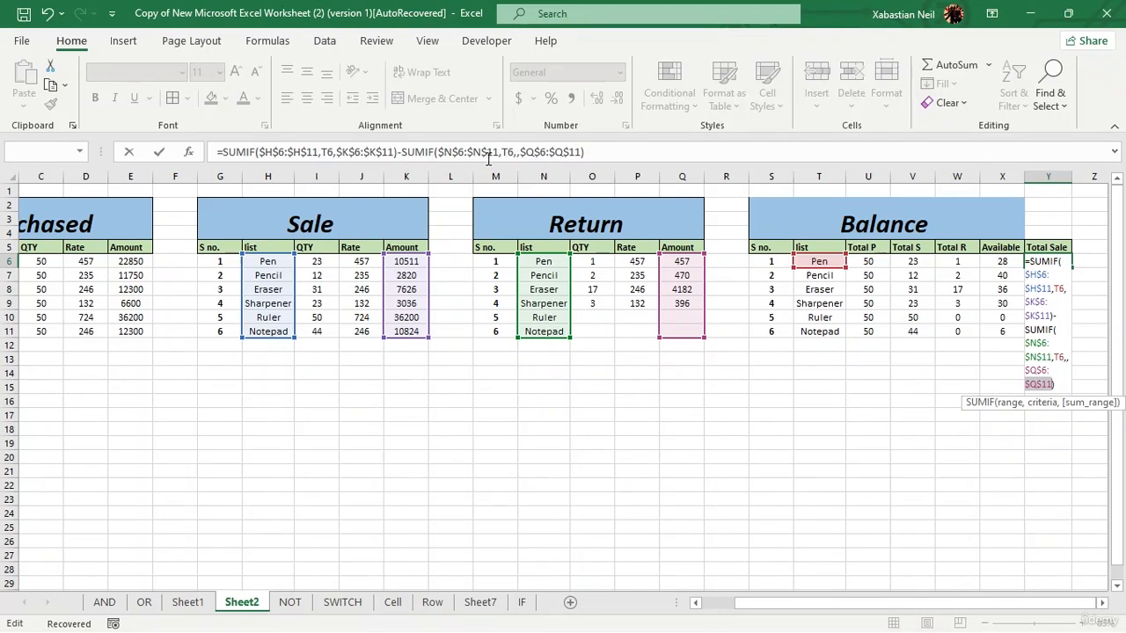
pyautogui.click(521, 152)
pyautogui.press('BackSpace')
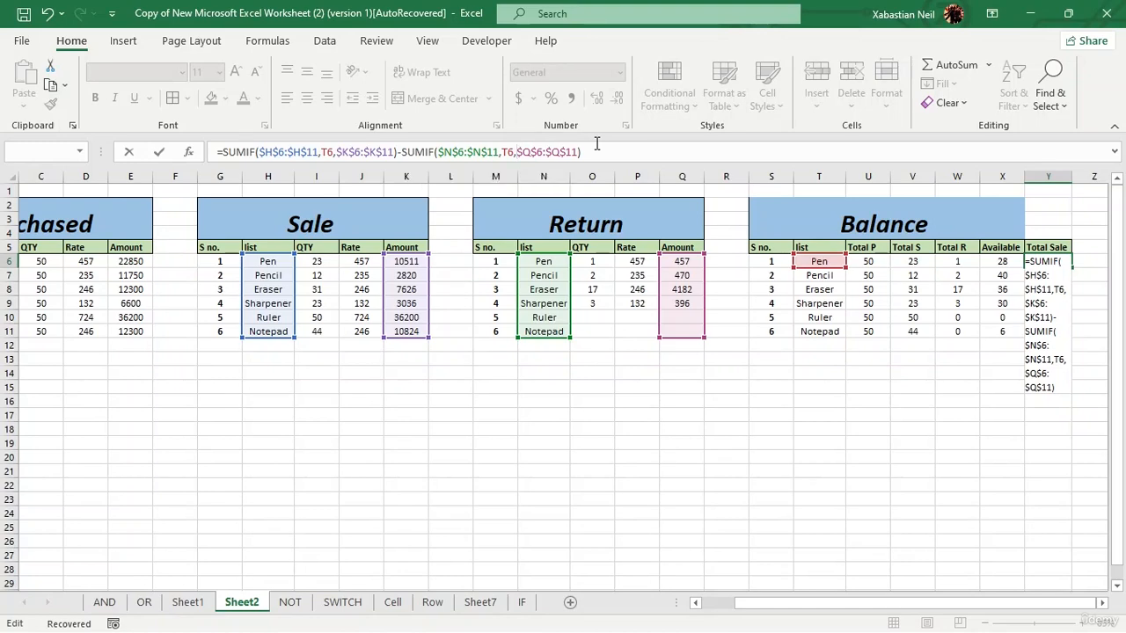
pyautogui.press('Return')
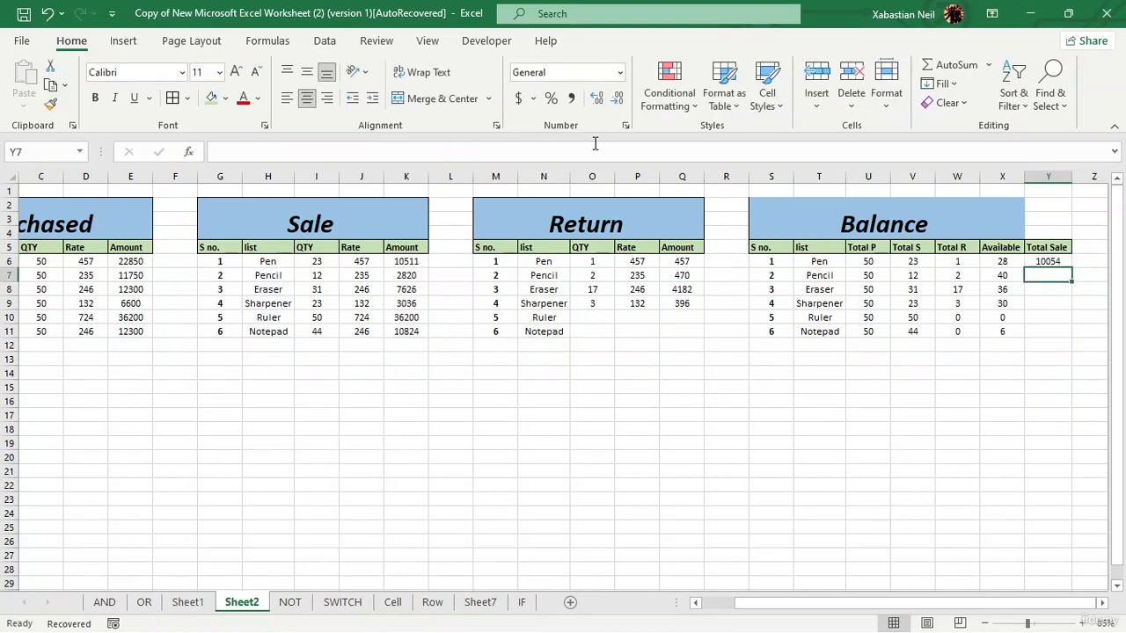
# - Fill the Total Sale formula in Y6 down through the Notepad row, Y11
pyautogui.click(1063, 261)
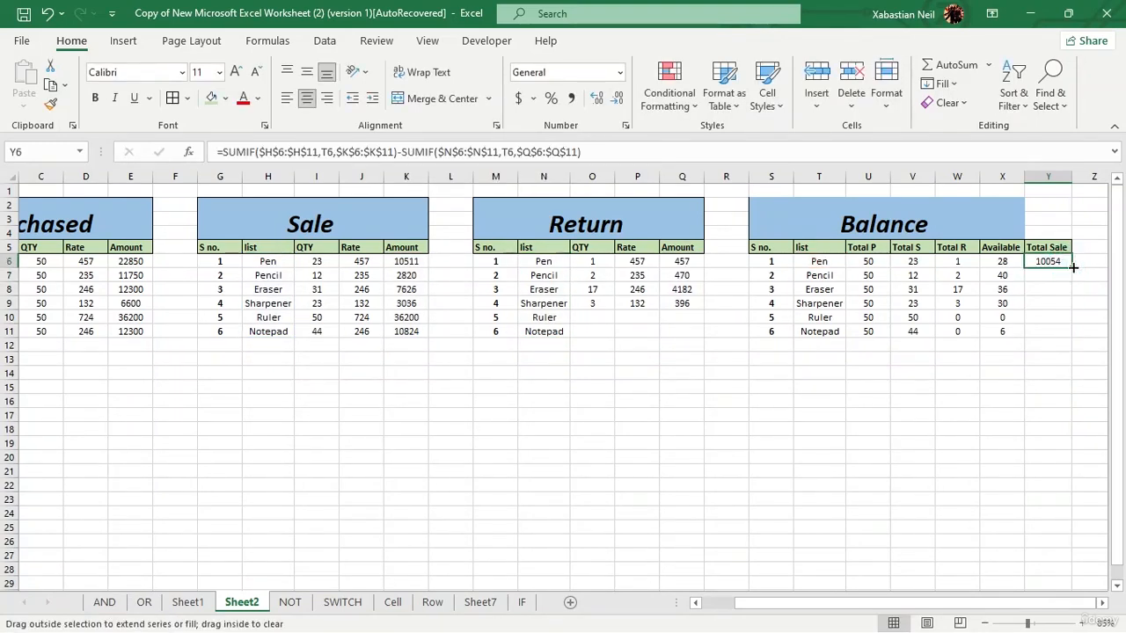
pyautogui.doubleClick(1073, 268)
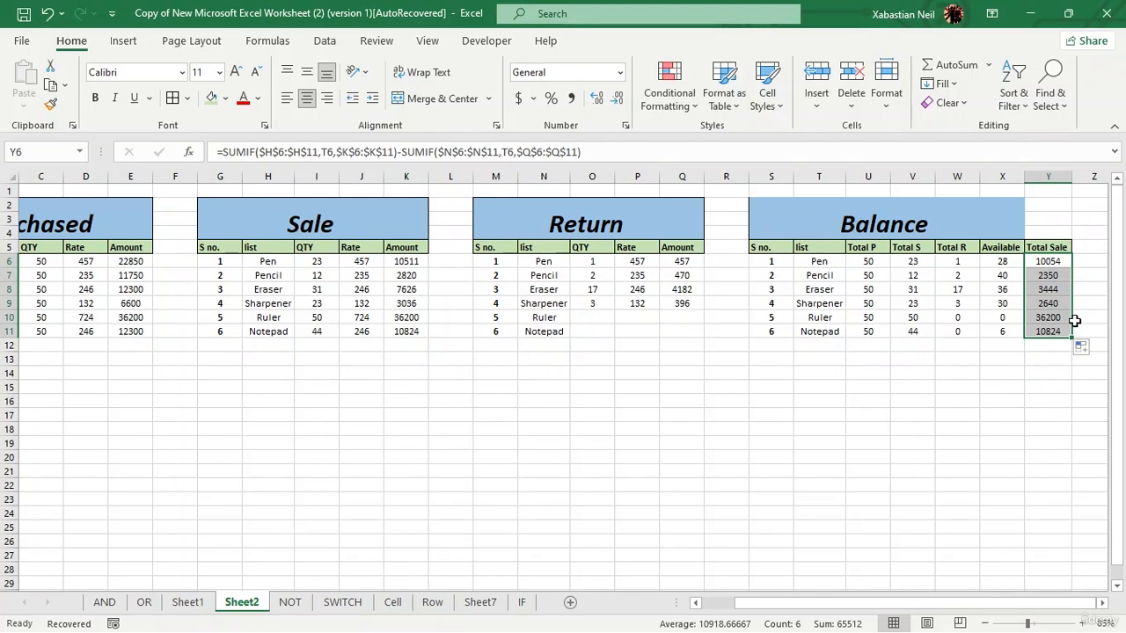
# - Extend the merged and centred Balance title across columns S to Y so that it also spans the Total Sale column
pyautogui.moveTo(1063, 203); pyautogui.dragTo(896, 214)
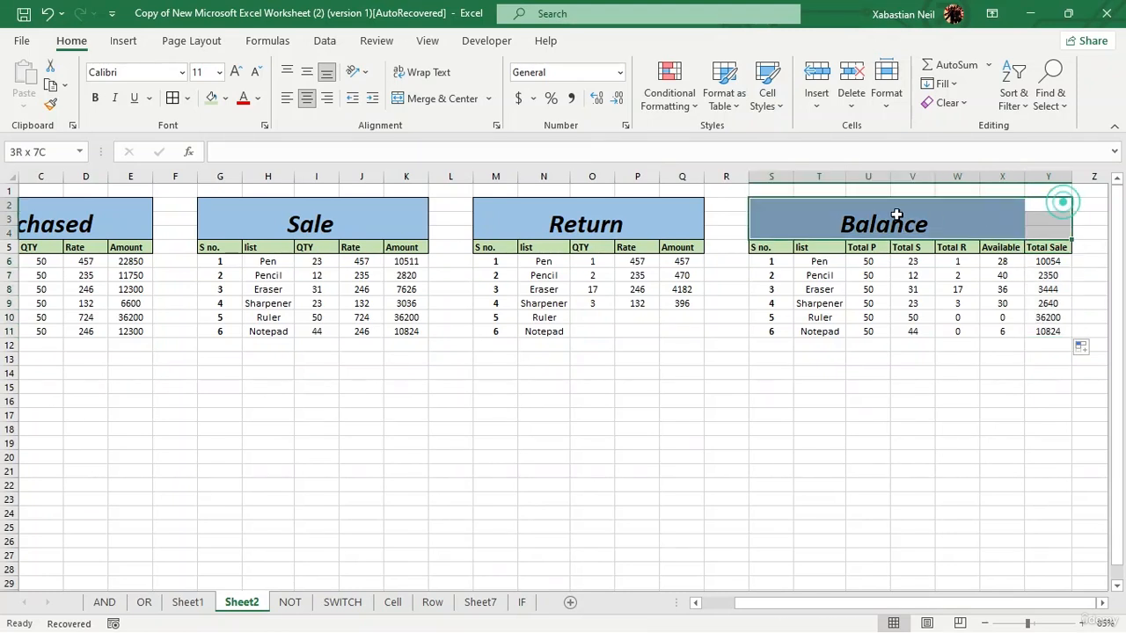
pyautogui.click(419, 97)
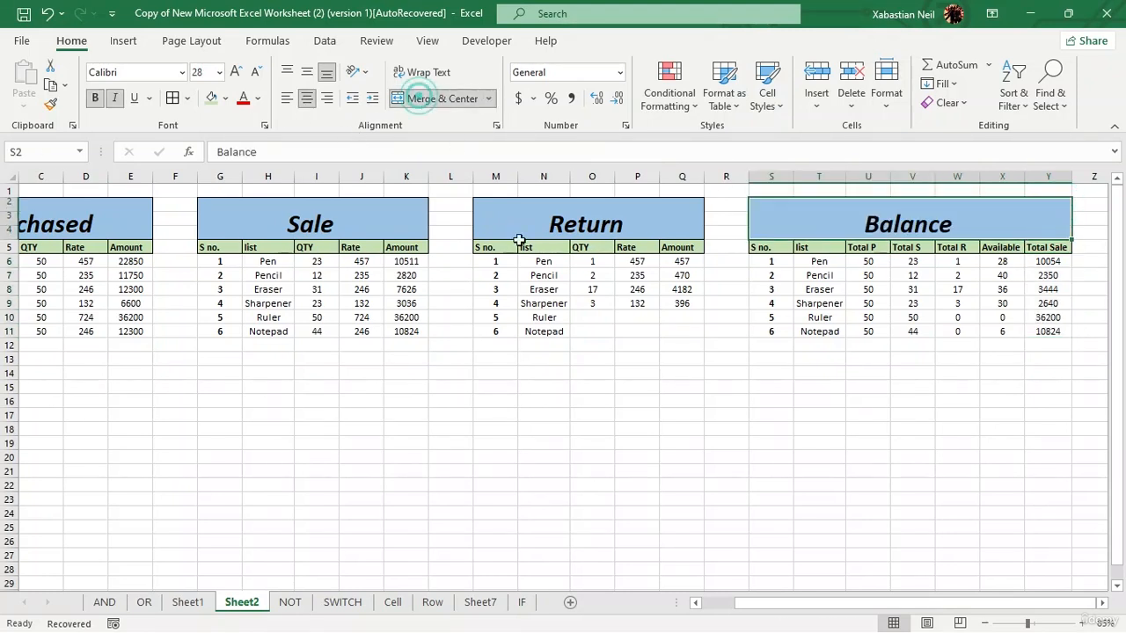
pyautogui.click(682, 401)
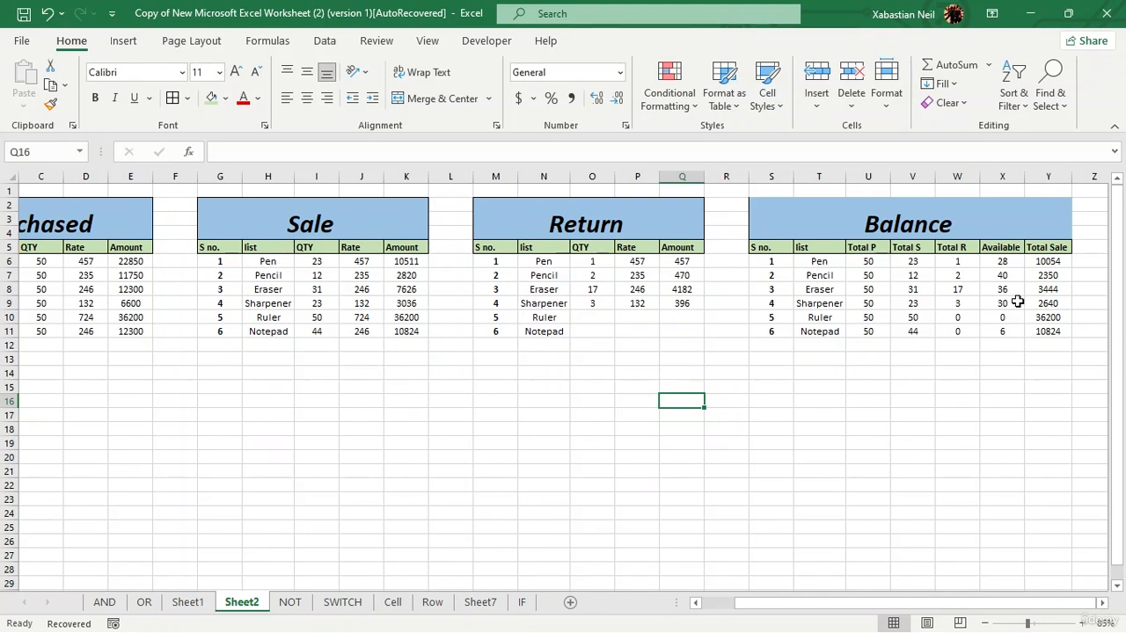
# - Fill in the Ruler row of the Return table with QTY 46, Rate 57 and Amount 24672
pyautogui.click(598, 316)
pyautogui.write('46')
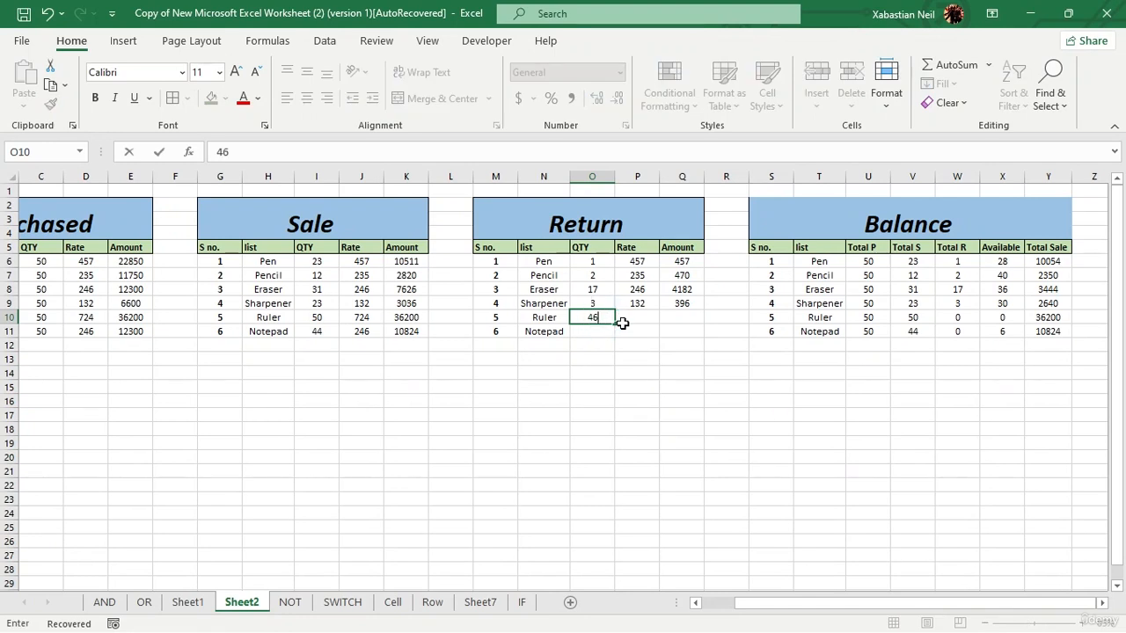
pyautogui.click(631, 320)
pyautogui.write('57')
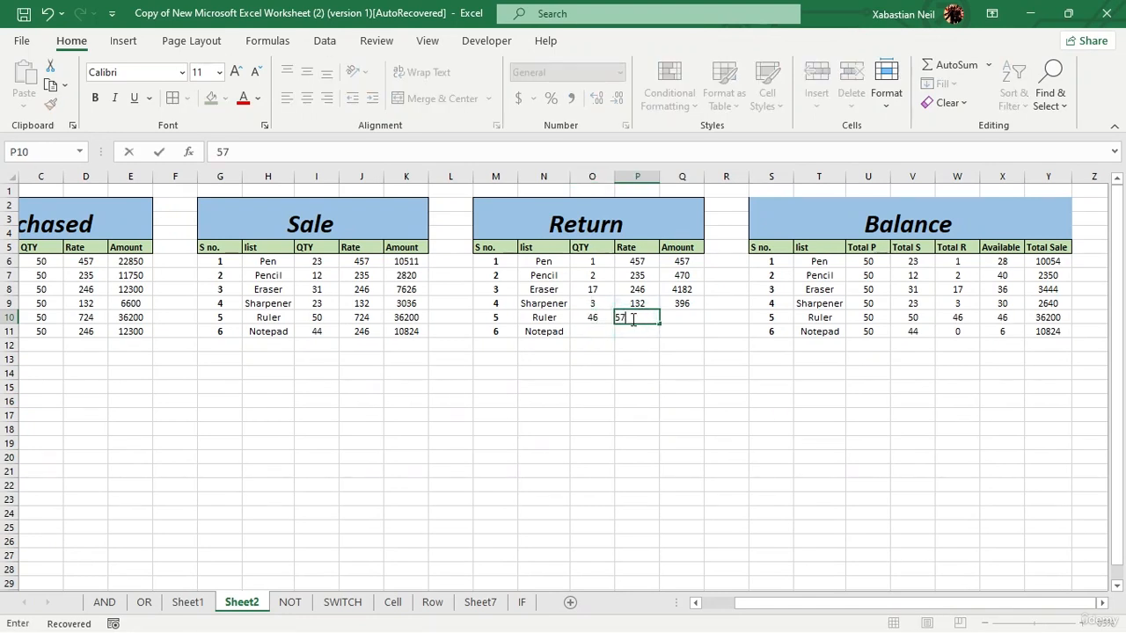
pyautogui.click(680, 317)
pyautogui.write('24672')
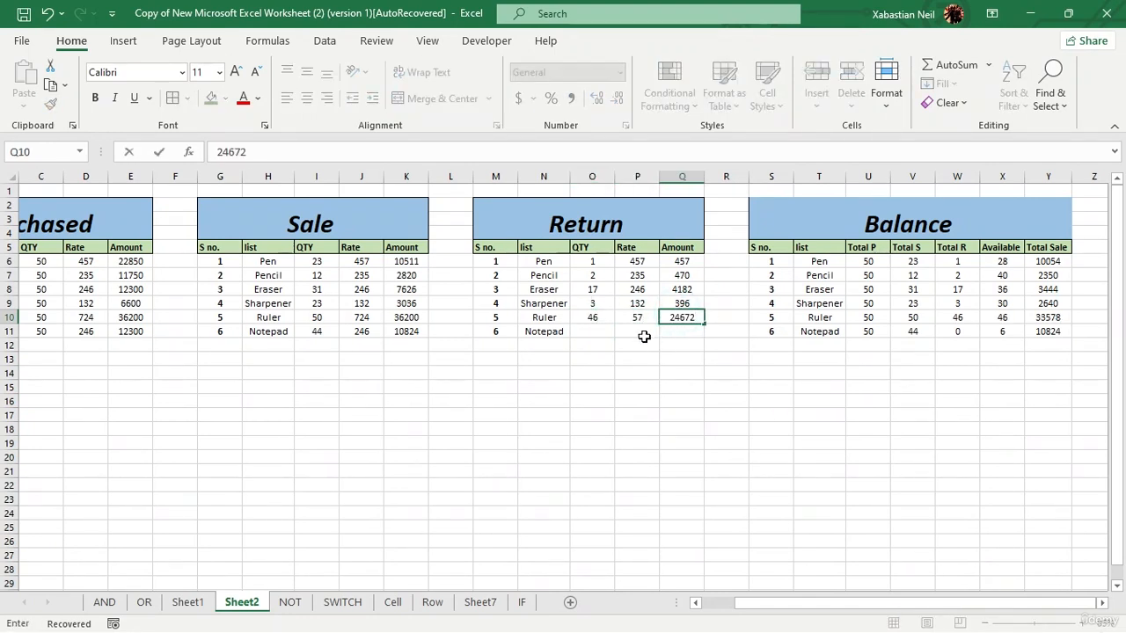
# - Fill in the Notepad row of the Return table with QTY 2472, Rate 49469 and Amount 47274
pyautogui.click(643, 335)
pyautogui.click(594, 332)
pyautogui.write('2472')
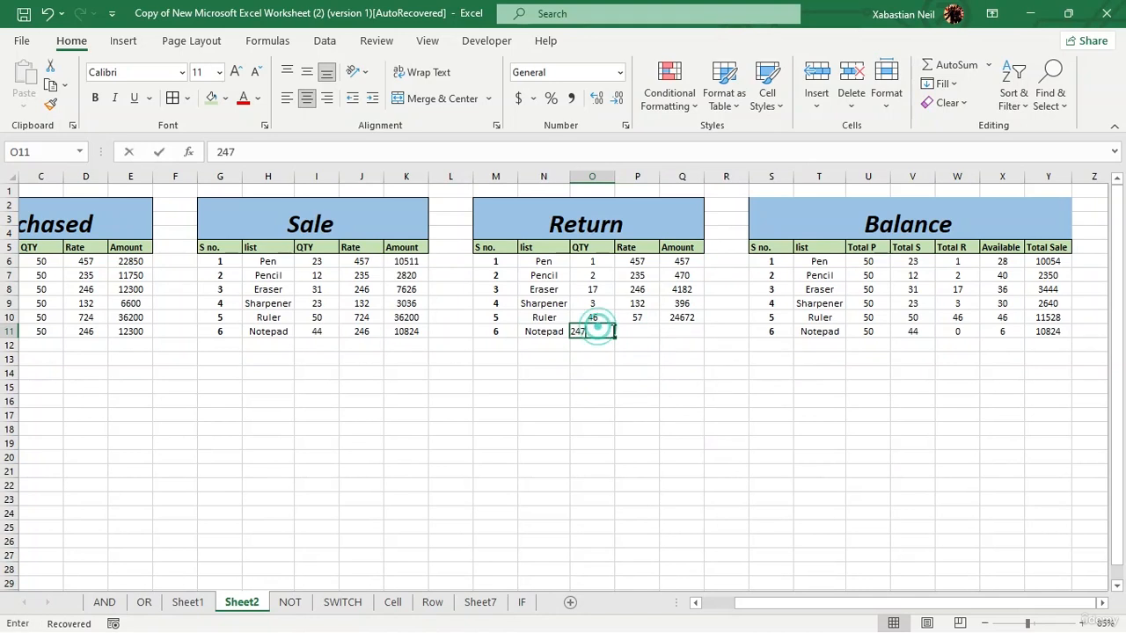
pyautogui.click(638, 331)
pyautogui.write('49469')
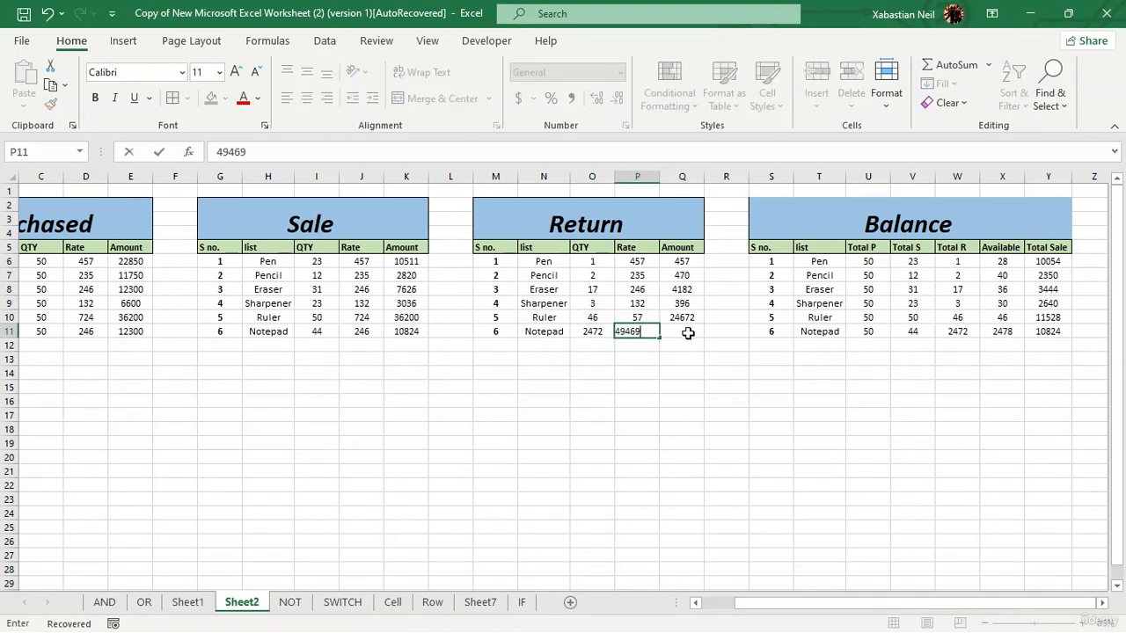
pyautogui.click(687, 331)
pyautogui.write('47274')
pyautogui.click(688, 386)
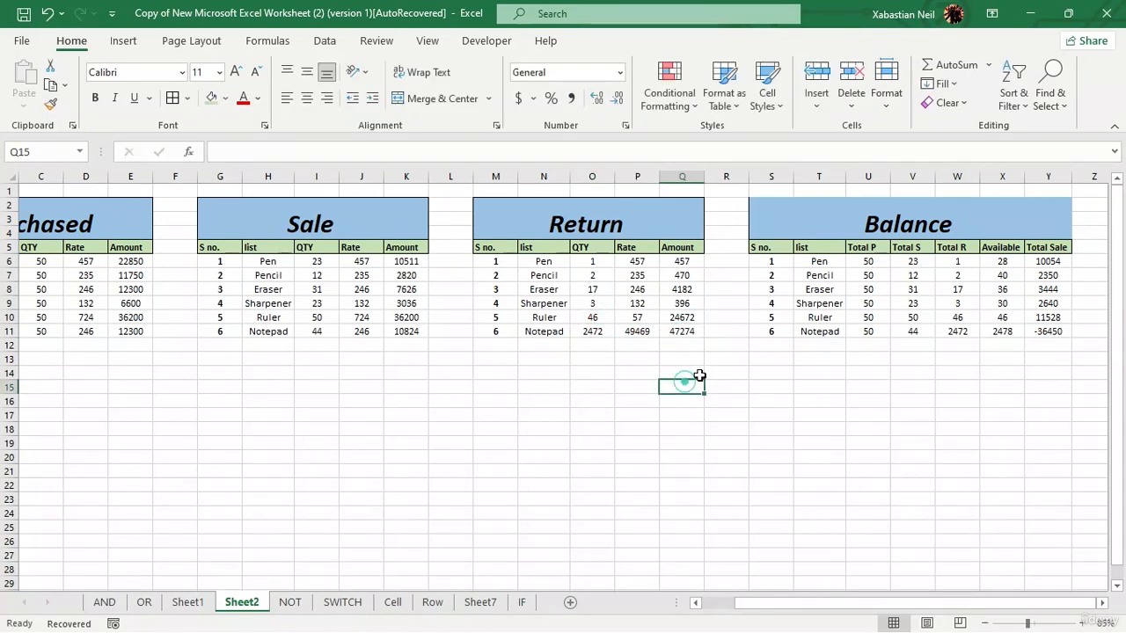